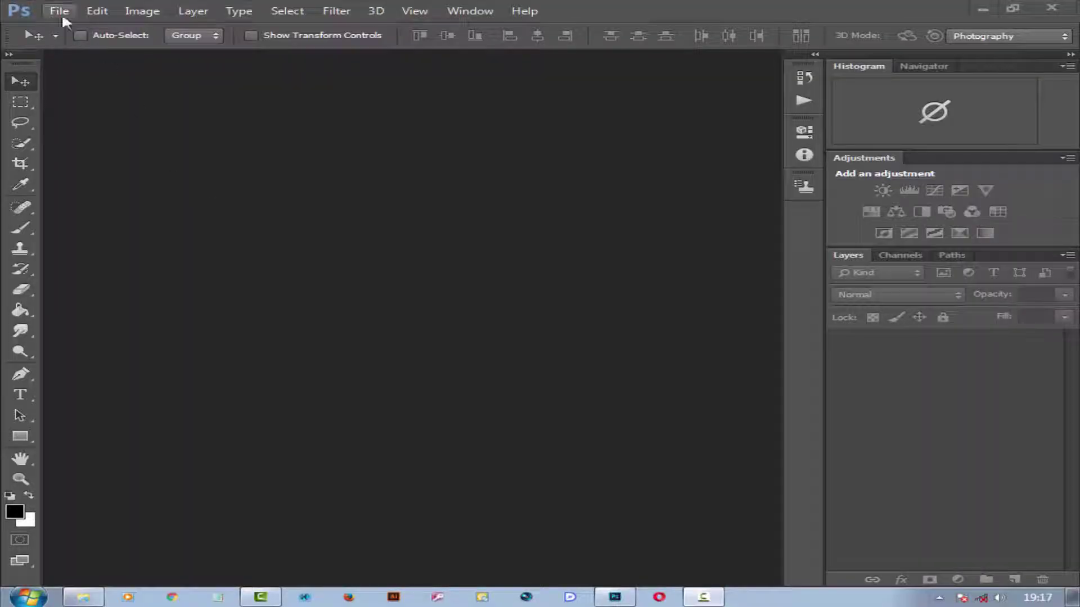
# - Open the photo IMG-20170413-WA0005 from D:\New folder (5)
pyautogui.click(56, 10)
pyautogui.click(51, 42)
pyautogui.click(107, 228)
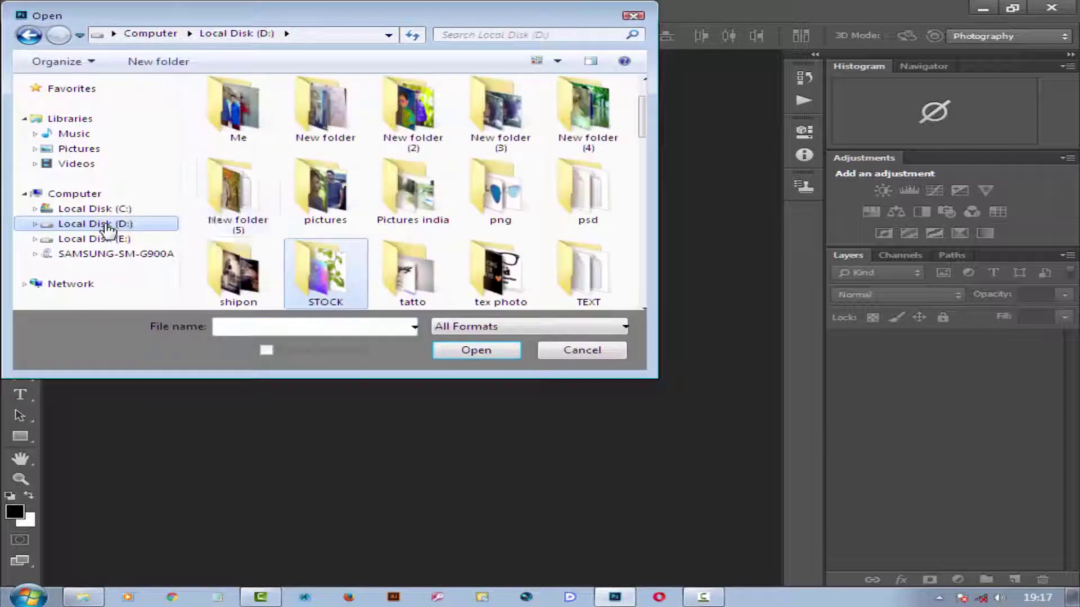
pyautogui.doubleClick(262, 218)
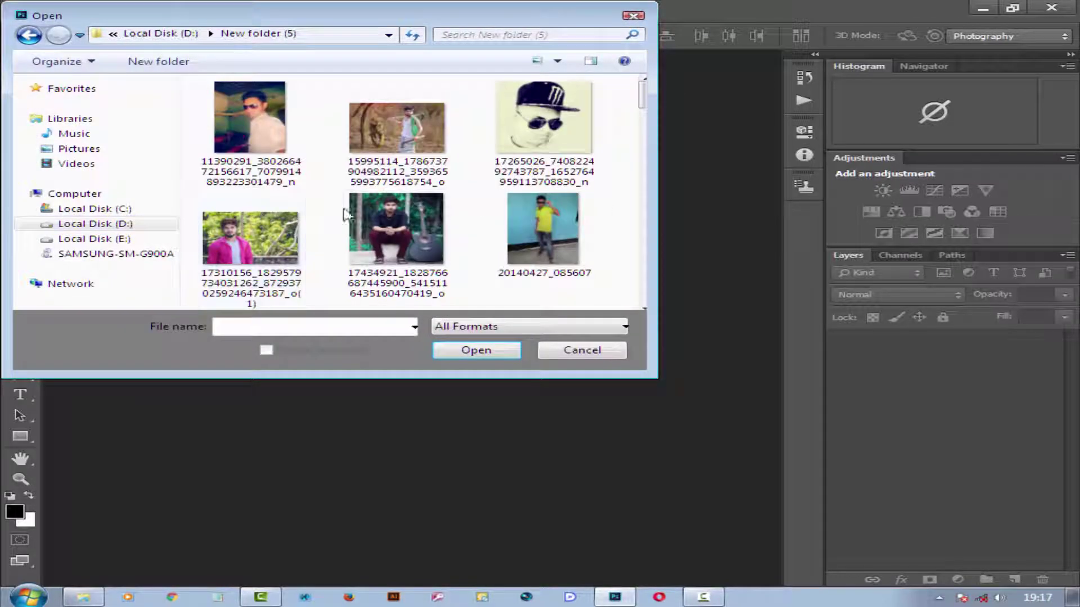
pyautogui.scroll(-3, 397, 230)
pyautogui.scroll(-3, 402, 237)
pyautogui.scroll(-3, 403, 237)
pyautogui.scroll(-2, 403, 227)
pyautogui.click(403, 230)
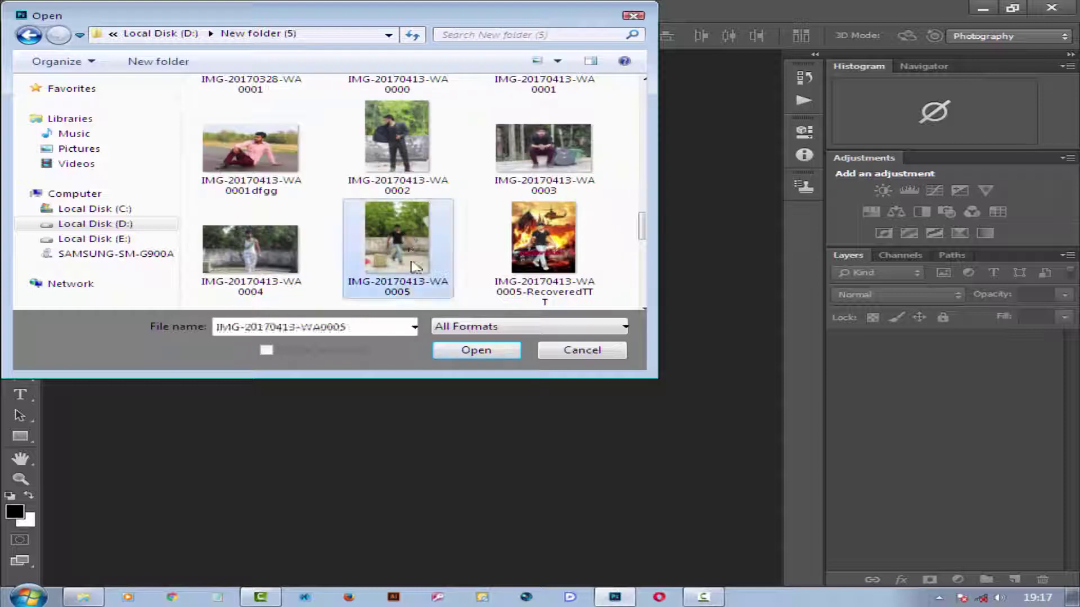
pyautogui.click(459, 347)
# - Dock the photo window, select the Pen tool set to Path, and zoom onto the front sneaker
pyautogui.moveTo(248, 57); pyautogui.dragTo(389, 58)
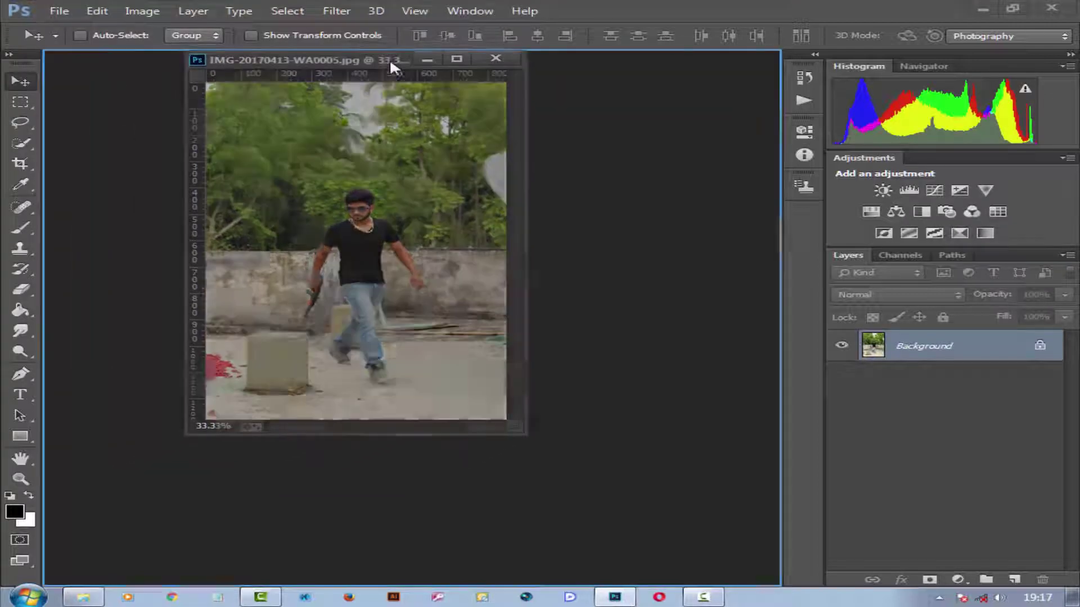
pyautogui.click(23, 377)
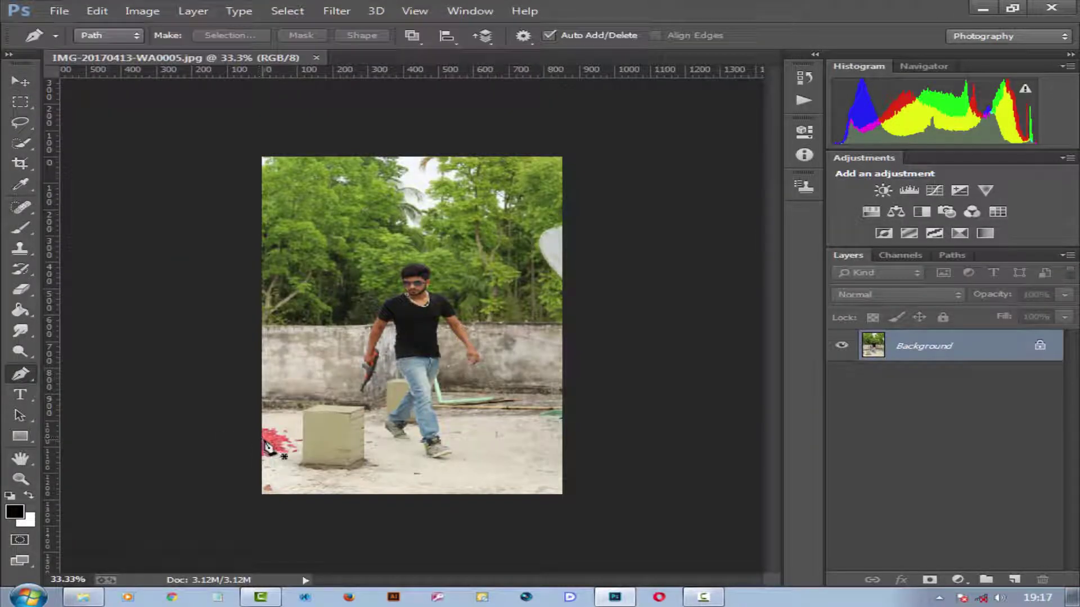
pyautogui.moveTo(427, 439); pyautogui.dragTo(334, 339)
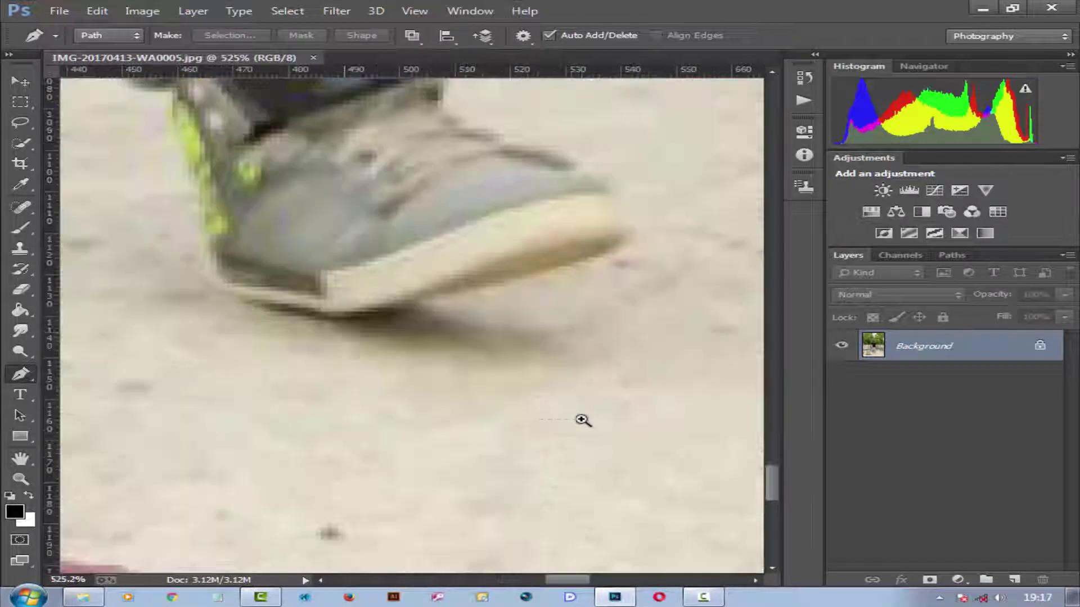
pyautogui.scroll(1, 334, 360)
pyautogui.scroll(1, 337, 394)
pyautogui.scroll(1, 340, 428)
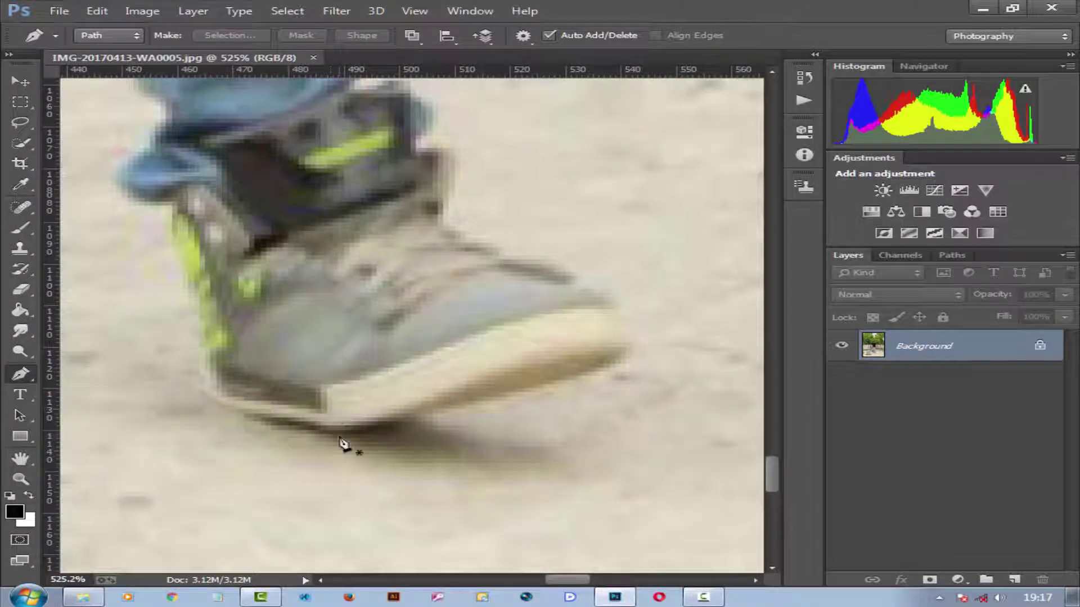
# - Trace the path under the sneaker's sole and up around its heel
pyautogui.click(448, 405)
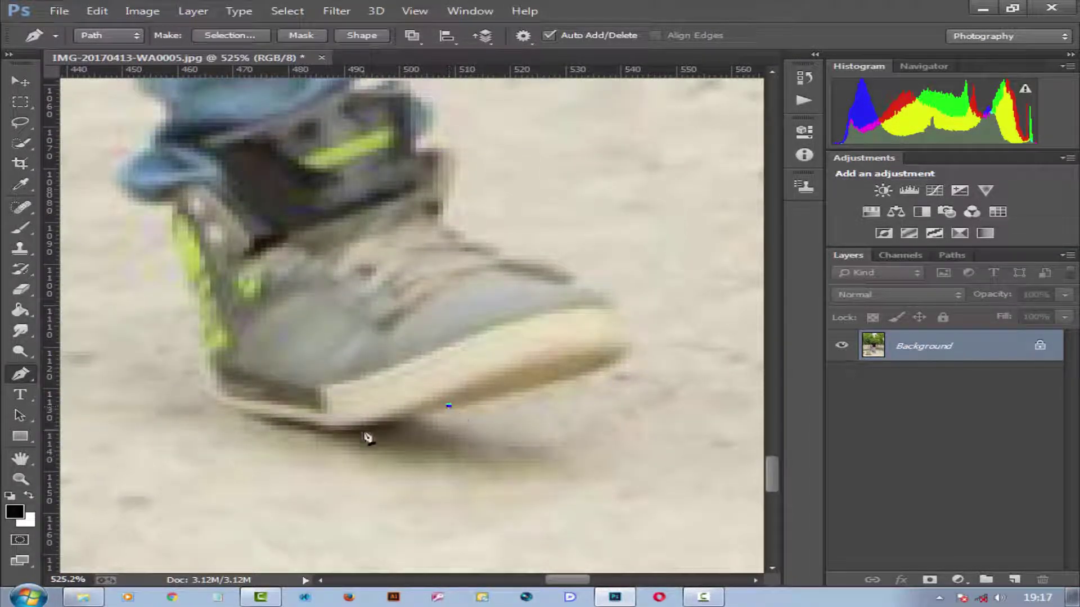
pyautogui.moveTo(349, 430); pyautogui.dragTo(319, 433)
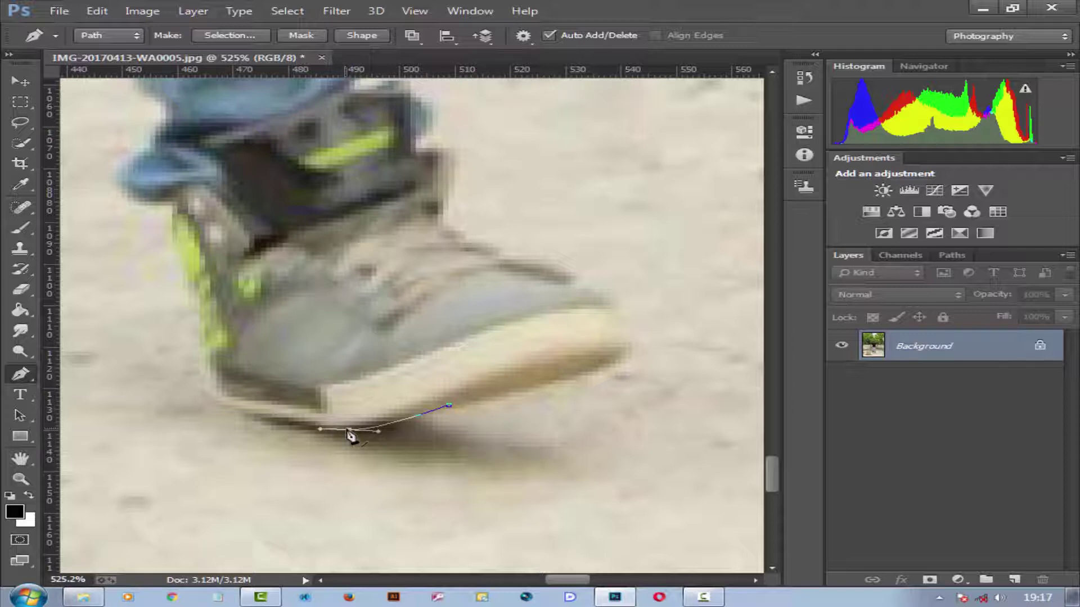
pyautogui.scroll(1, 168, 433)
pyautogui.moveTo(238, 427); pyautogui.dragTo(228, 422)
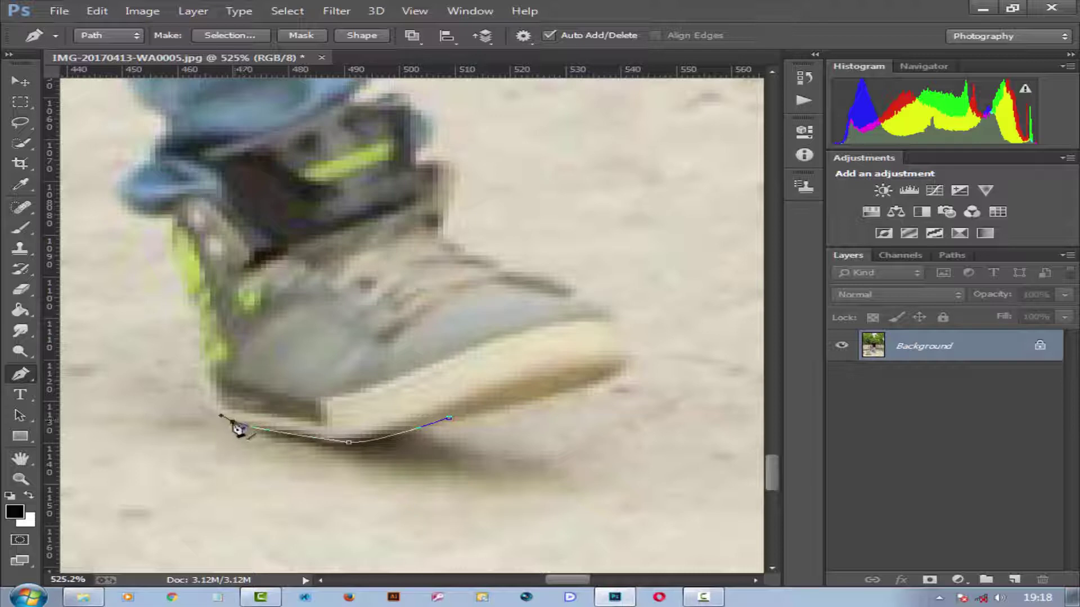
pyautogui.click(234, 425)
pyautogui.scroll(3, 233, 425)
pyautogui.moveTo(205, 419)
pyautogui.mouseDown()
pyautogui.moveTo(207, 351)
pyautogui.moveTo(210, 362)
pyautogui.mouseUp()
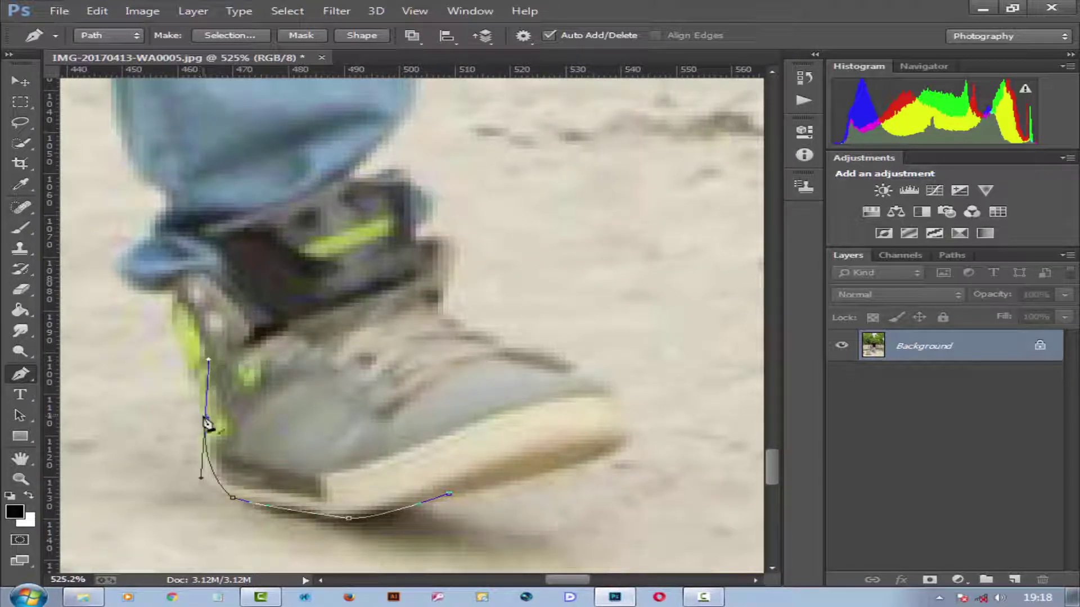
pyautogui.scroll(2, 210, 427)
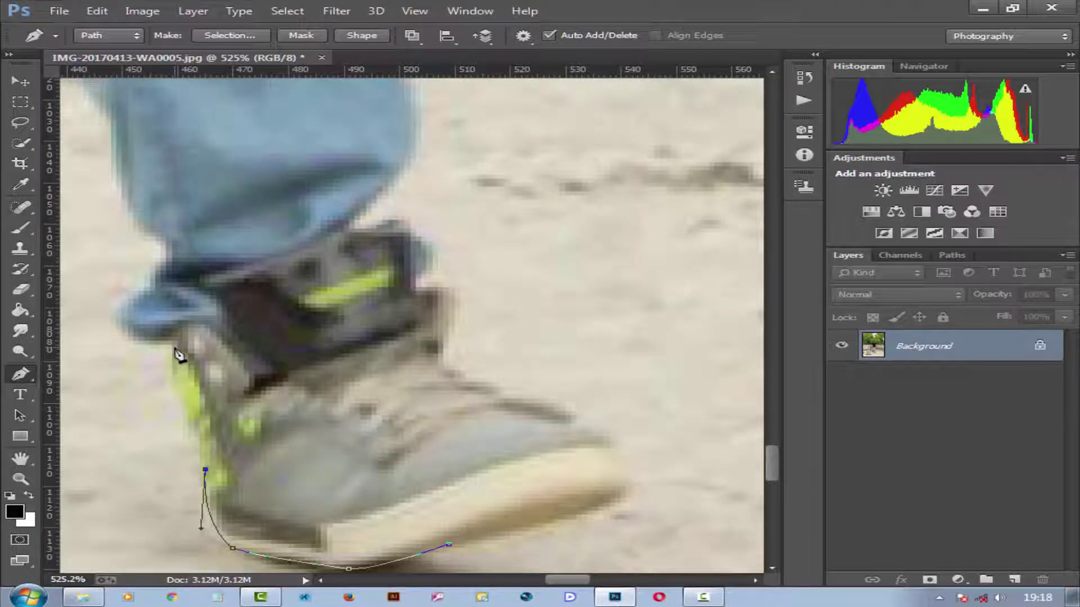
pyautogui.moveTo(174, 353); pyautogui.dragTo(171, 340)
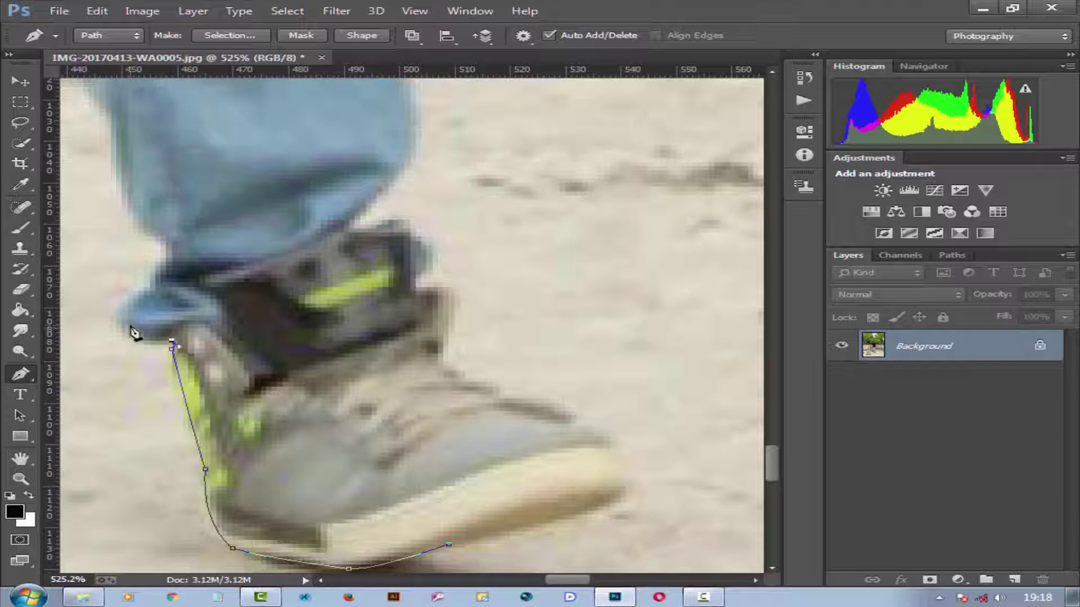
# - Continue the path past the jeans cuff and up the trouser leg
pyautogui.moveTo(139, 299); pyautogui.dragTo(182, 265)
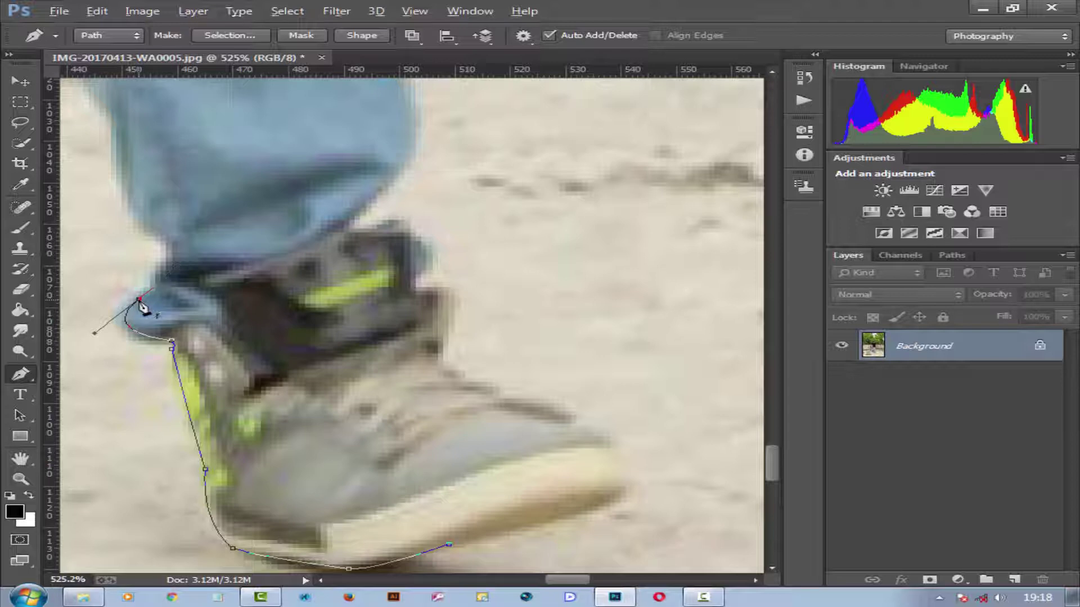
pyautogui.scroll(2, 152, 308)
pyautogui.moveTo(159, 322)
pyautogui.mouseDown()
pyautogui.moveTo(169, 314)
pyautogui.moveTo(149, 275)
pyautogui.mouseUp()
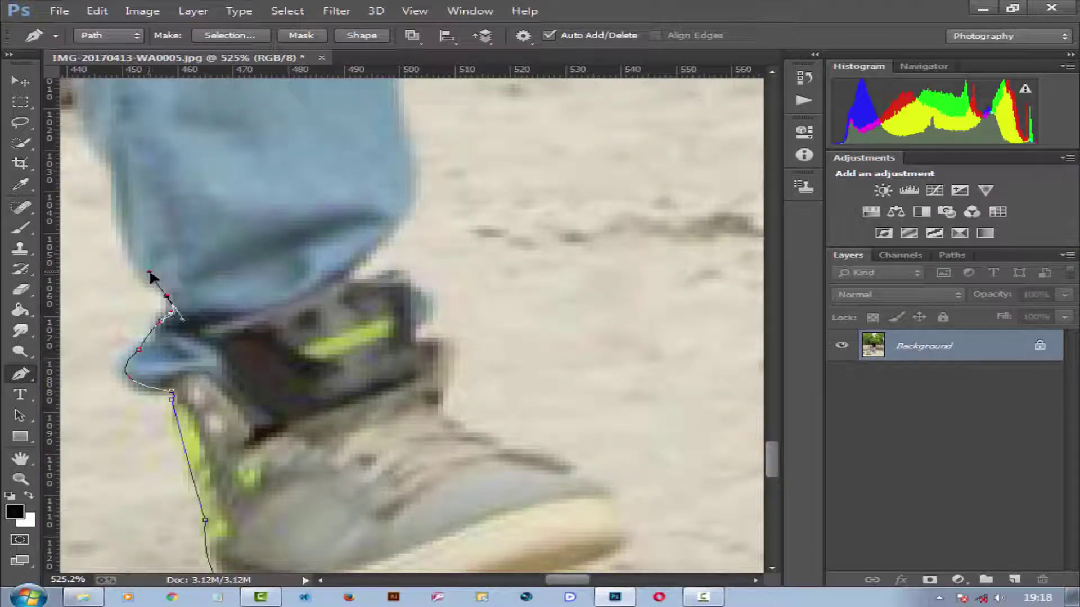
pyautogui.scroll(5, 170, 306)
pyautogui.hscroll(-3, 219, 383)
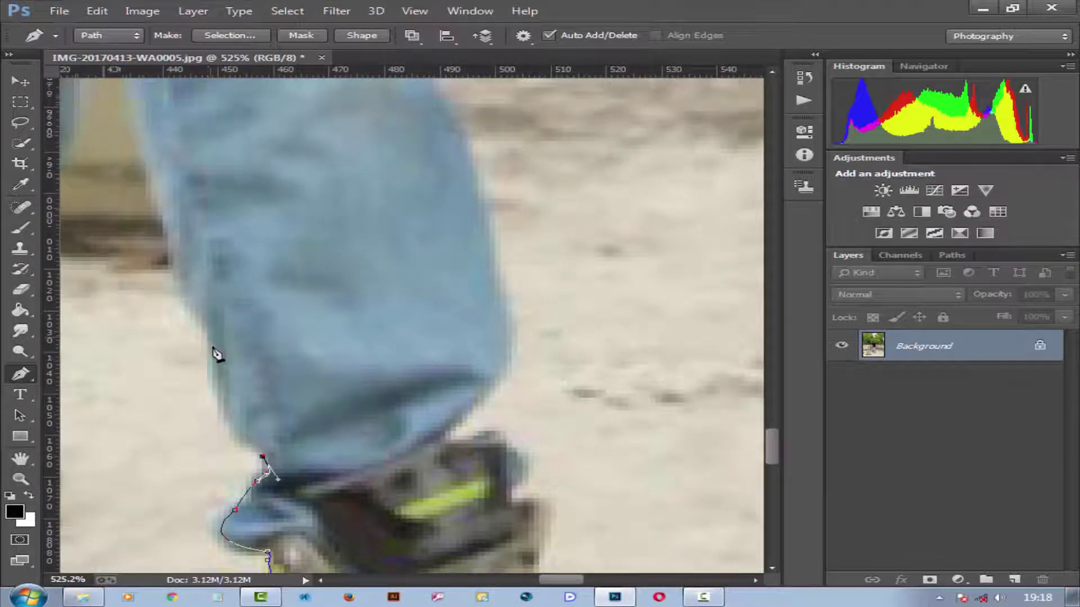
pyautogui.moveTo(213, 350); pyautogui.dragTo(217, 303)
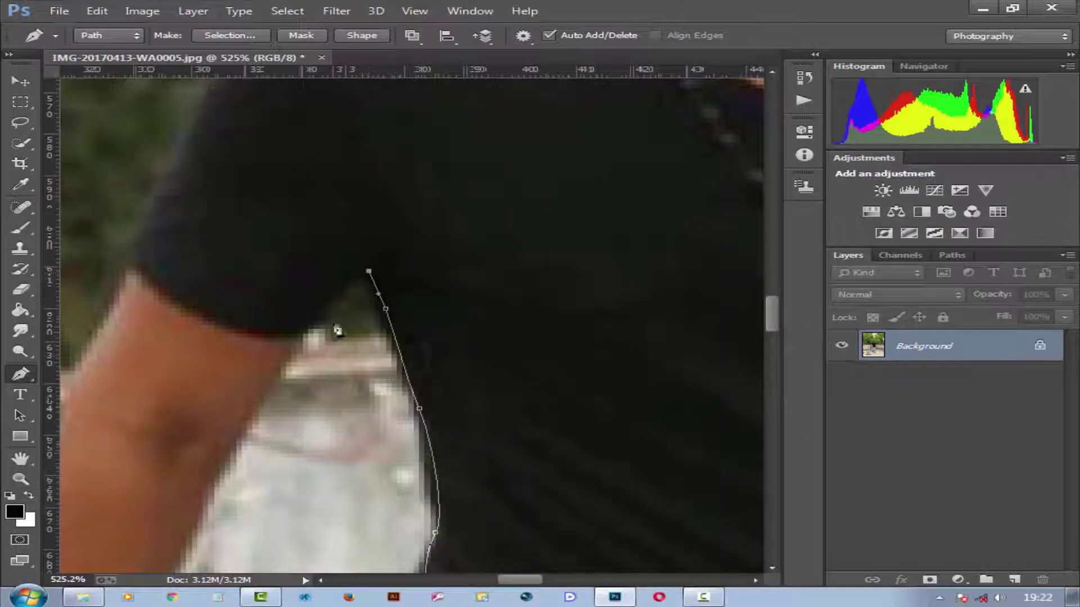
# - Add curved anchors along the arm edge, breaking handles for sharp corners
pyautogui.moveTo(280, 367); pyautogui.dragTo(263, 410)
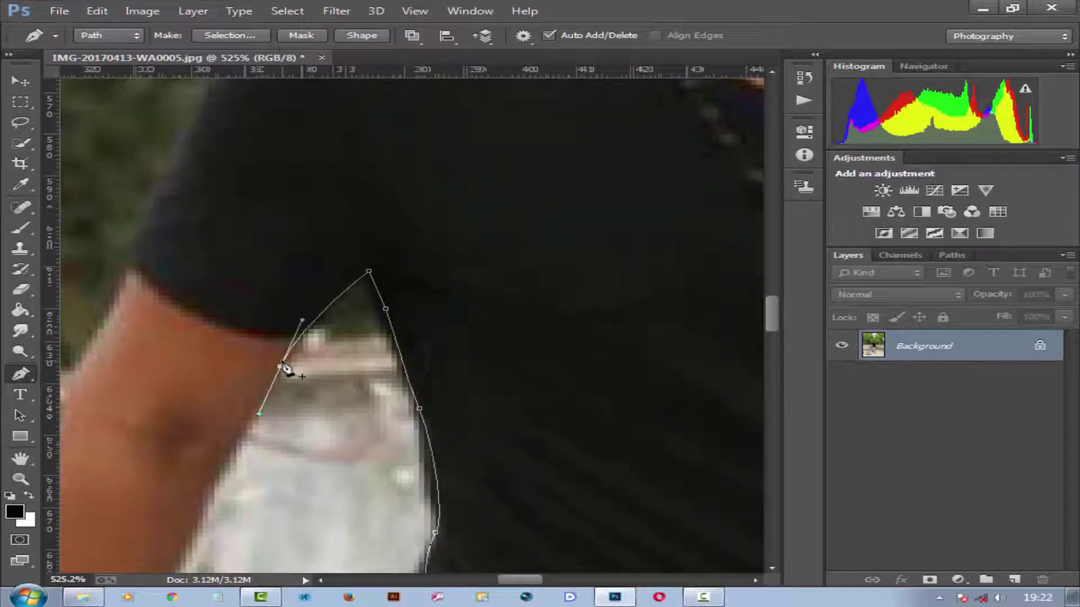
pyautogui.scroll(-3, 261, 446)
pyautogui.moveTo(260, 446); pyautogui.dragTo(426, 367)
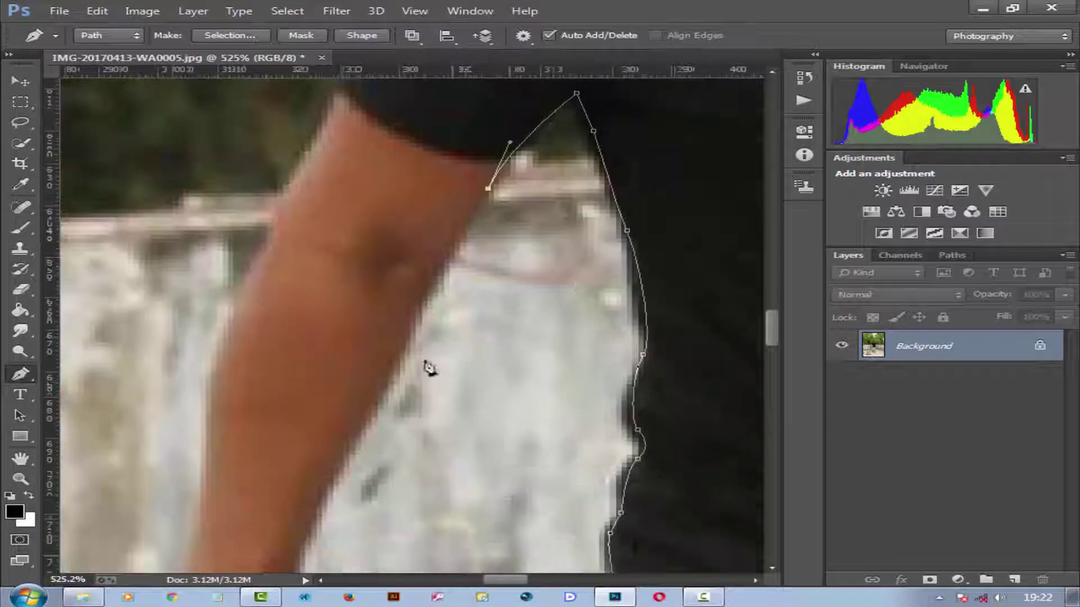
pyautogui.click(371, 415)
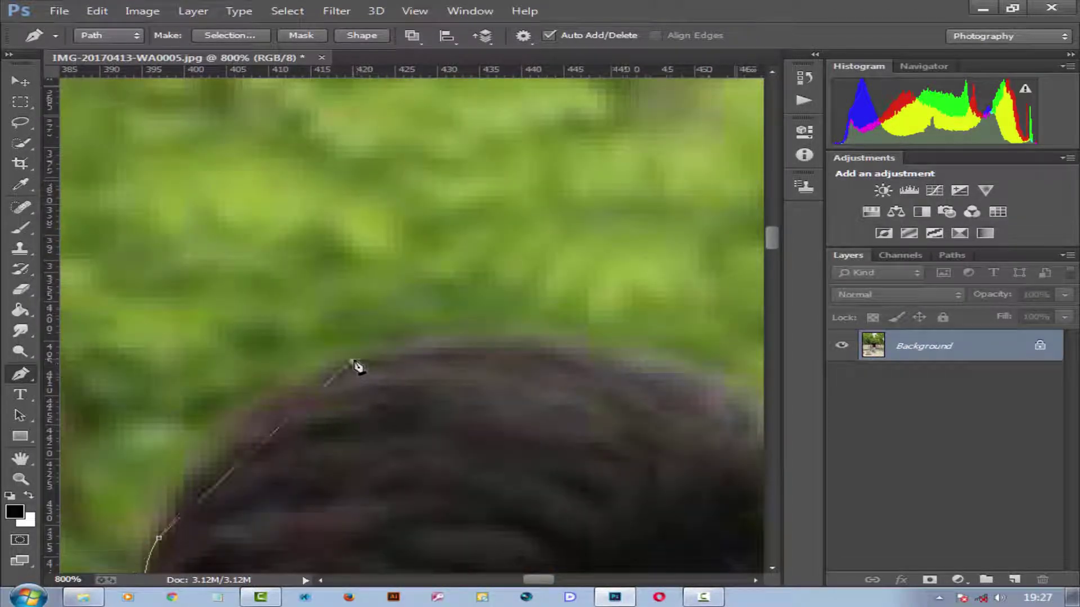
pyautogui.moveTo(352, 361); pyautogui.dragTo(476, 343)
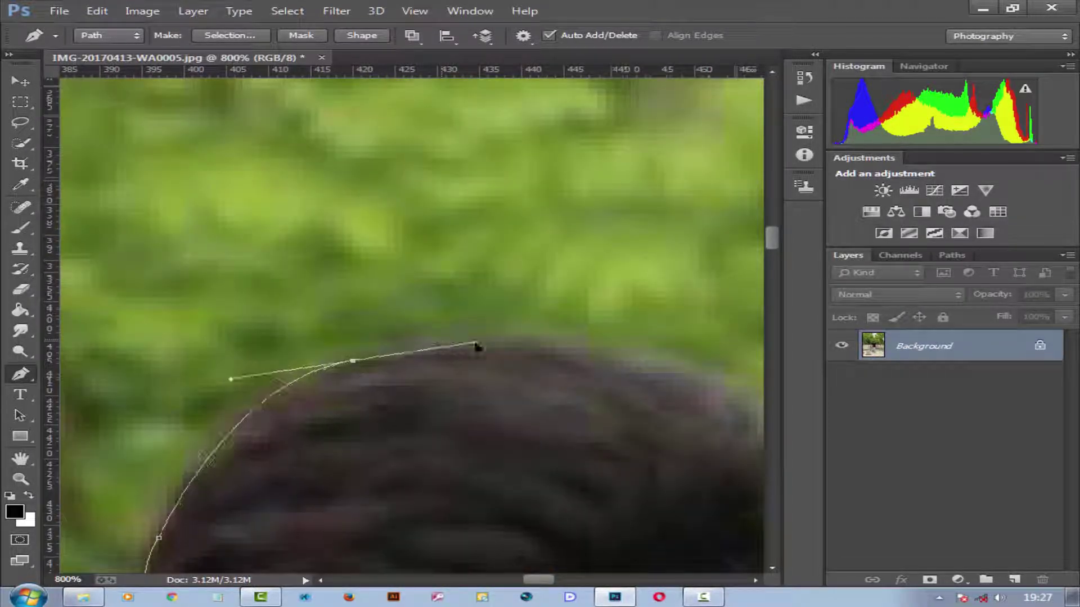
pyautogui.keyDown('alt'); pyautogui.click(352, 361); pyautogui.keyUp('alt')
# - Trace the path over the top and down the side of the hair
pyautogui.moveTo(587, 380); pyautogui.dragTo(388, 275)
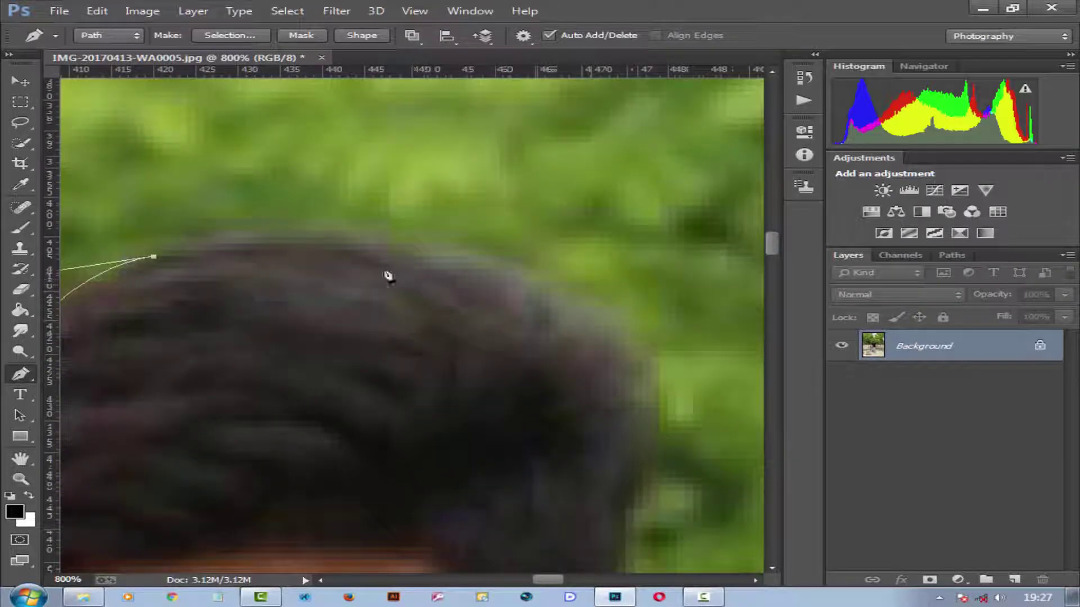
pyautogui.moveTo(526, 288)
pyautogui.mouseDown()
pyautogui.moveTo(629, 352)
pyautogui.moveTo(650, 385)
pyautogui.mouseUp()
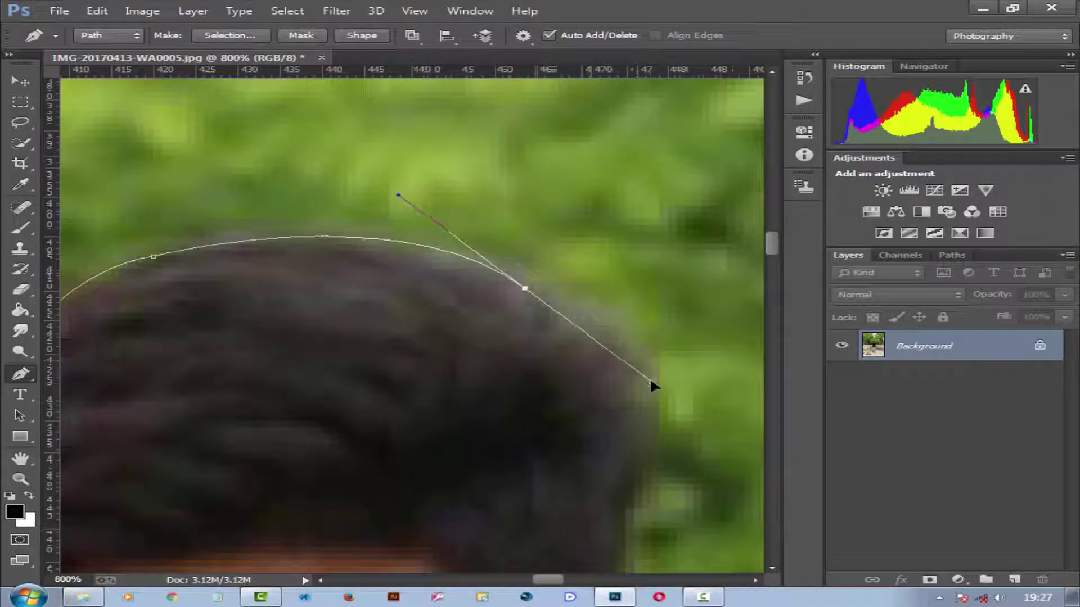
pyautogui.keyDown('alt'); pyautogui.click(525, 289); pyautogui.keyUp('alt')
pyautogui.moveTo(597, 354); pyautogui.dragTo(441, 303)
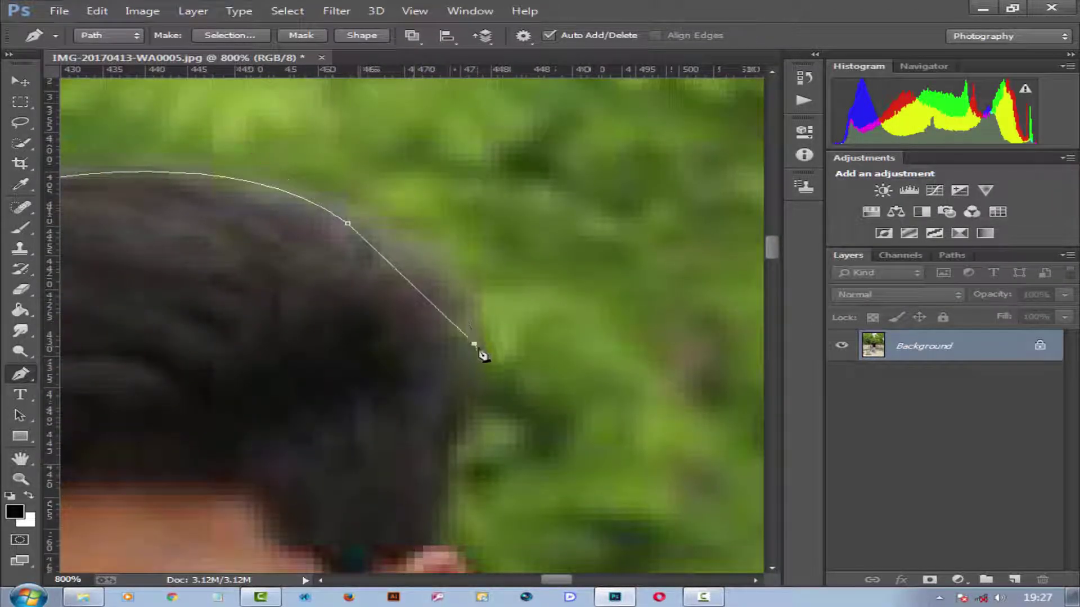
pyautogui.moveTo(474, 343); pyautogui.dragTo(461, 448)
pyautogui.keyDown('alt'); pyautogui.click(475, 344); pyautogui.keyUp('alt')
pyautogui.scroll(-2, 465, 421)
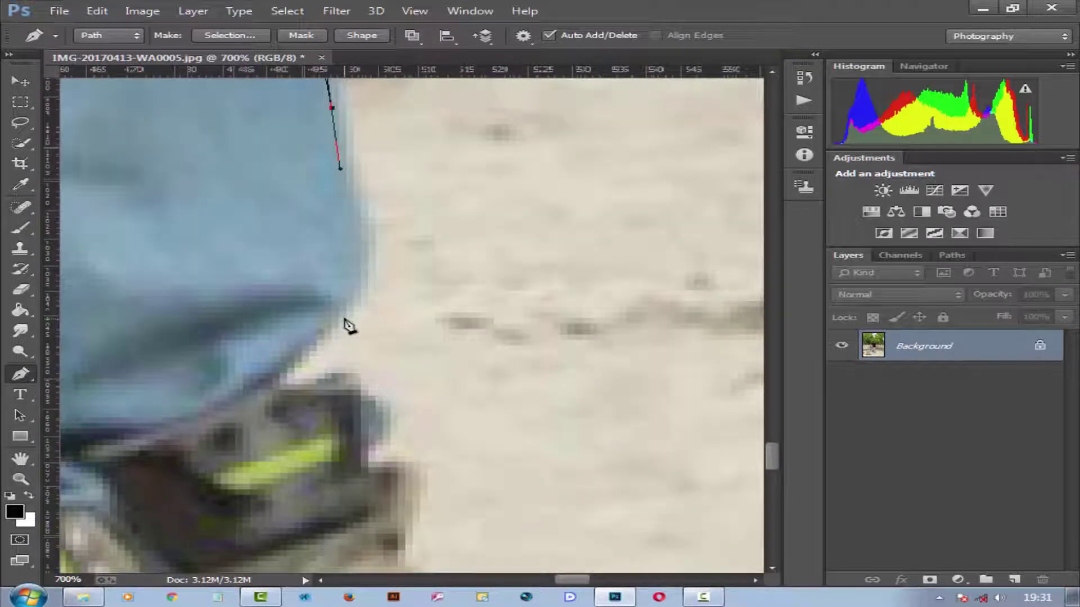
# - Curve the path down to the jeans cuff and around the shoe
pyautogui.moveTo(347, 319); pyautogui.dragTo(305, 361)
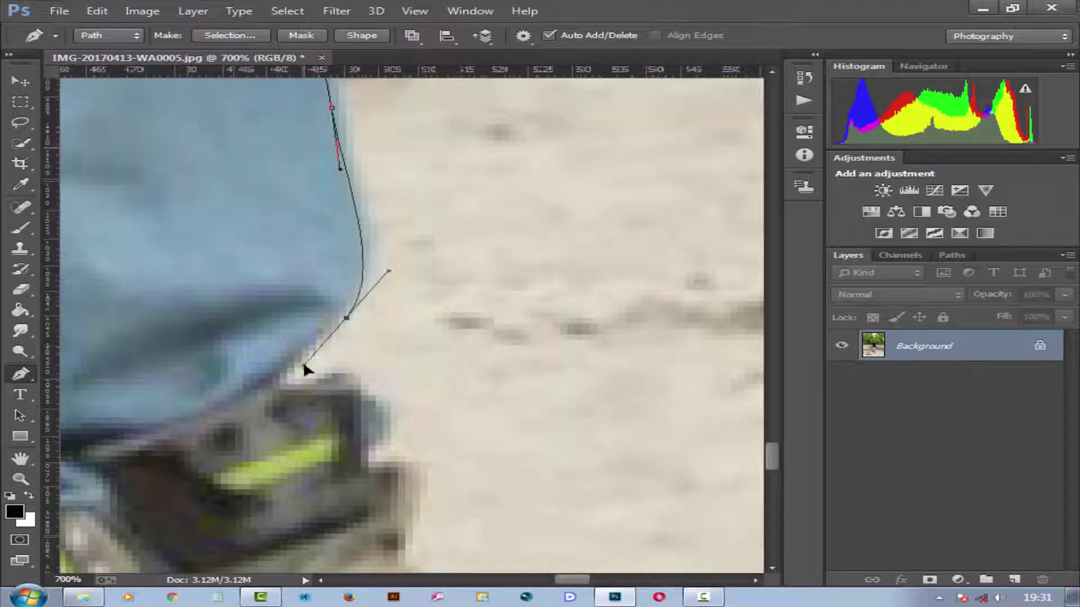
pyautogui.scroll(-3, 322, 408)
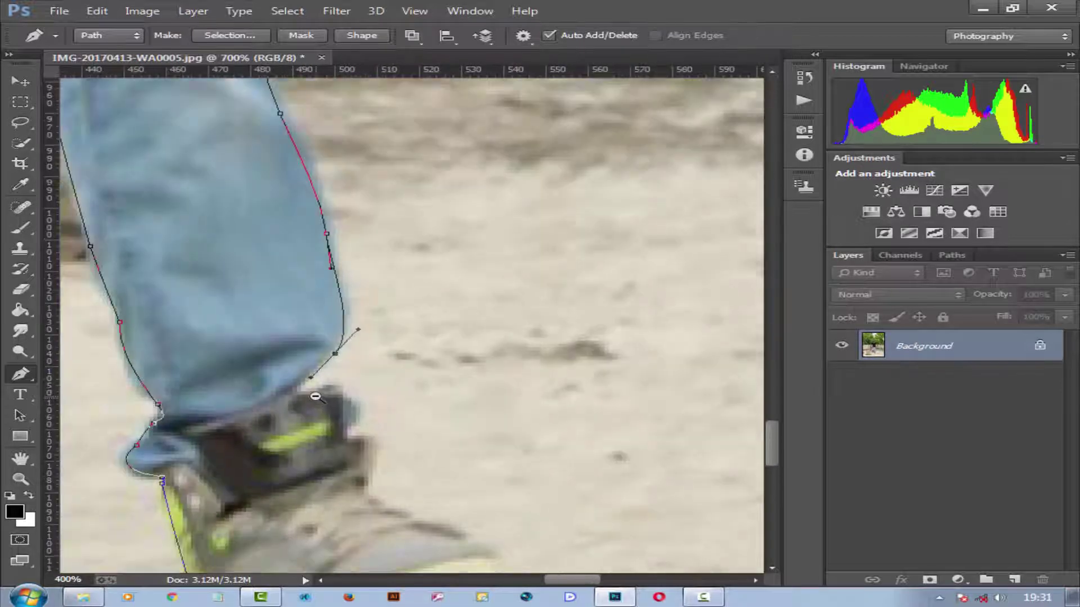
pyautogui.click(312, 378)
pyautogui.scroll(3, 313, 378)
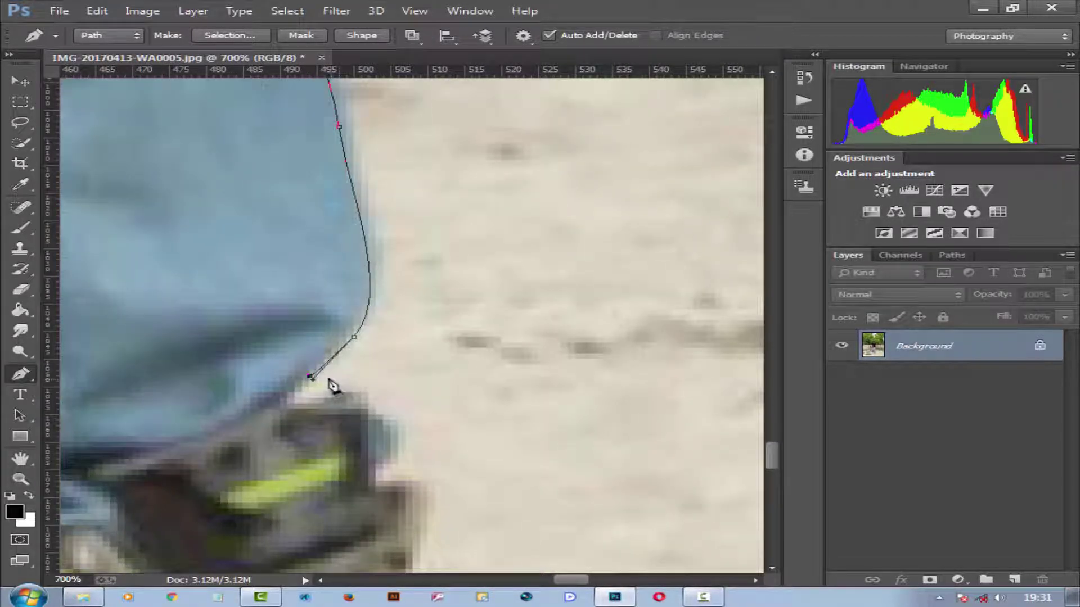
pyautogui.moveTo(376, 403)
pyautogui.mouseDown()
pyautogui.moveTo(376, 415)
pyautogui.moveTo(445, 266)
pyautogui.moveTo(444, 303)
pyautogui.moveTo(470, 352)
pyautogui.moveTo(246, 246)
pyautogui.mouseUp()
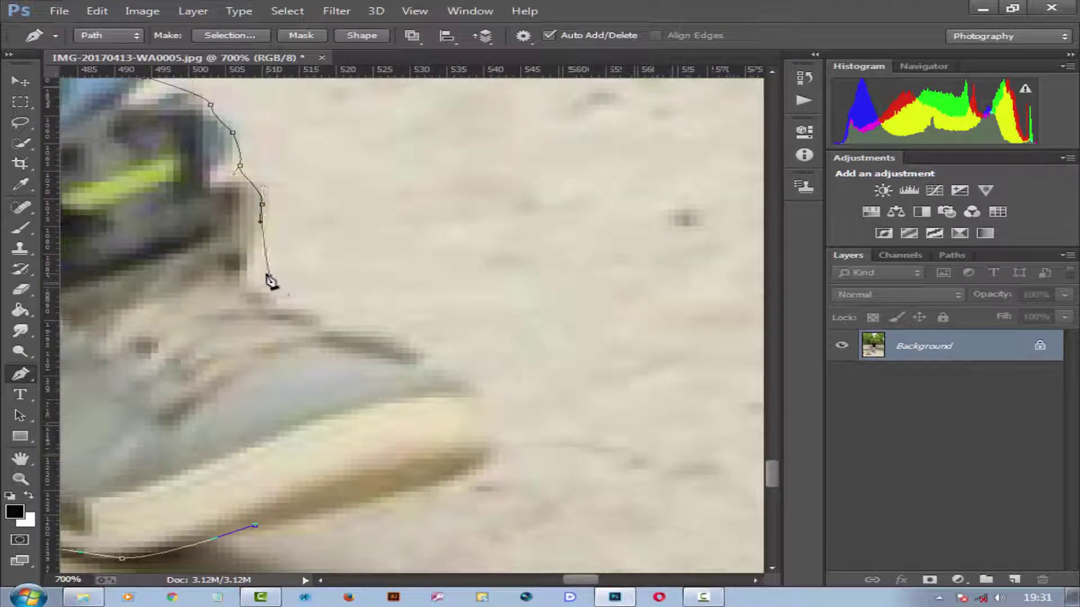
# - Trace the shoe toe and sole, close the path at its start, and zoom out
pyautogui.moveTo(389, 342)
pyautogui.mouseDown()
pyautogui.moveTo(313, 272)
pyautogui.moveTo(354, 282)
pyautogui.mouseUp()
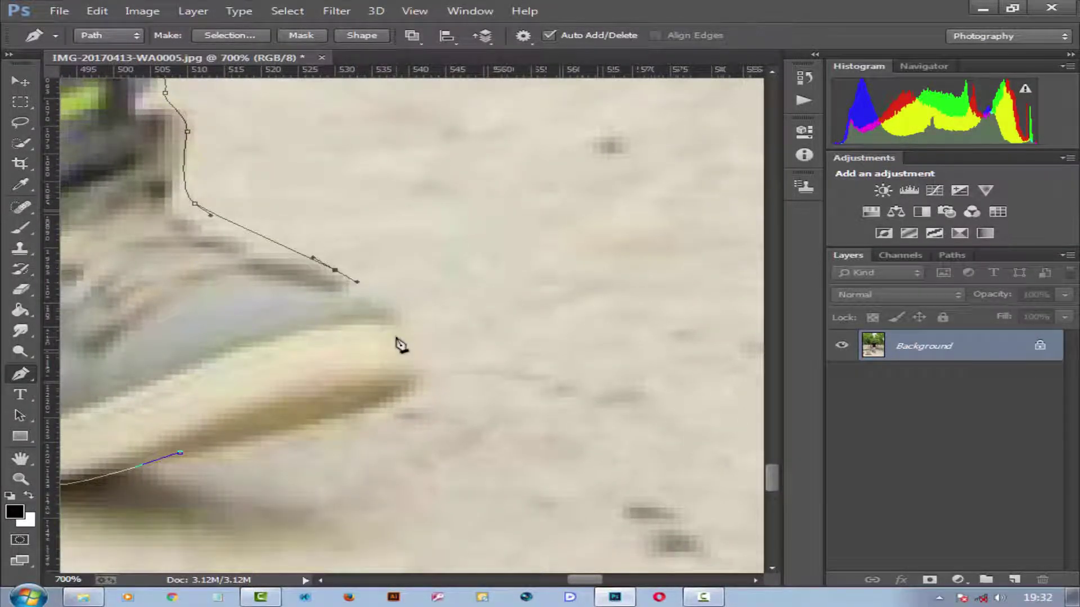
pyautogui.scroll(-3, 419, 281)
pyautogui.moveTo(423, 286); pyautogui.dragTo(399, 323)
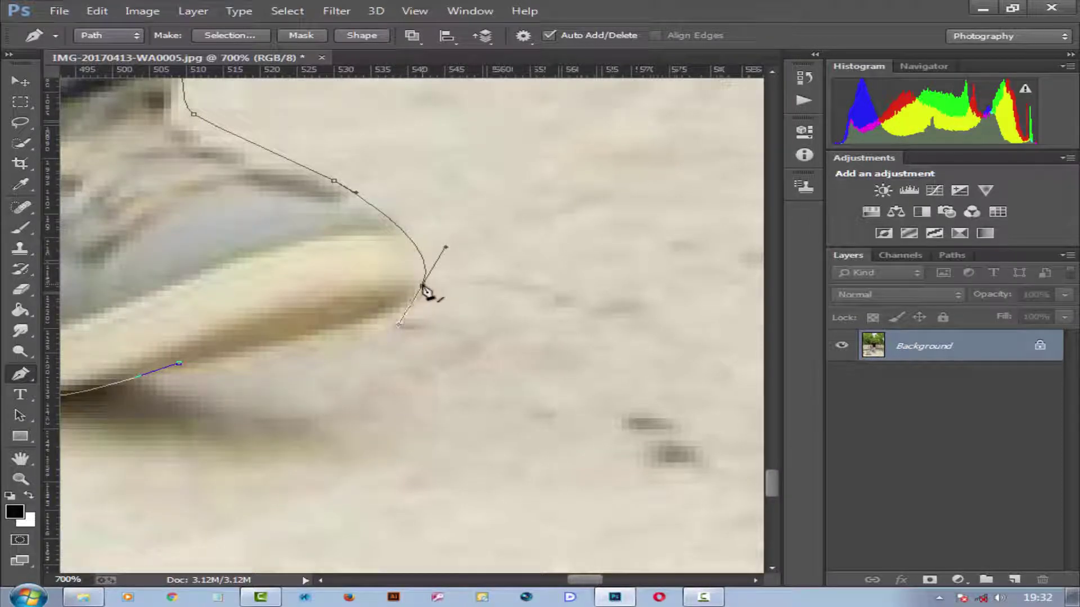
pyautogui.moveTo(304, 336); pyautogui.dragTo(223, 336)
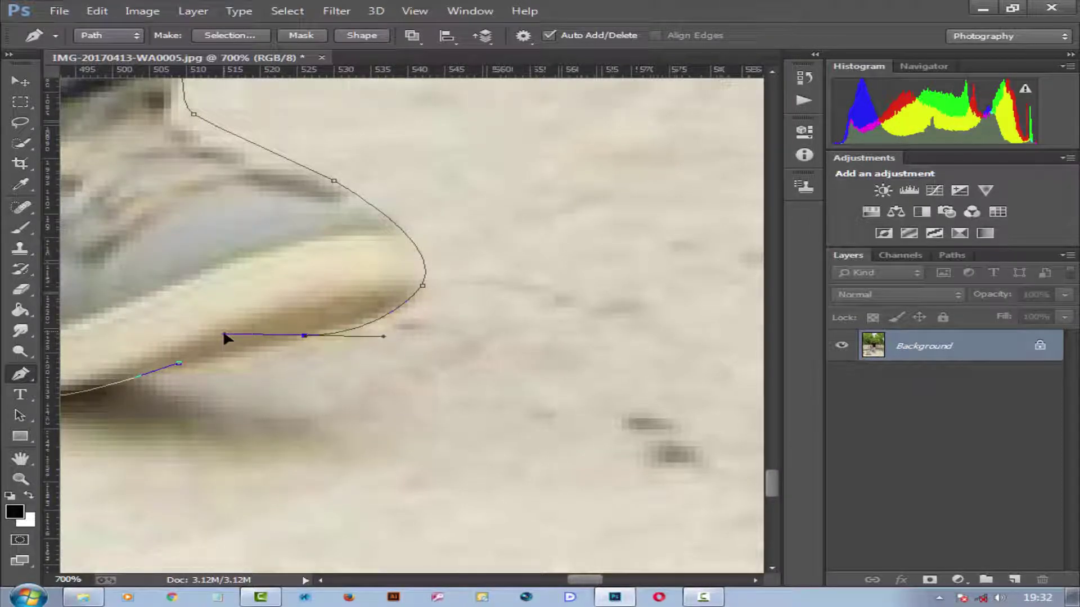
pyautogui.keyDown('alt'); pyautogui.click(304, 336); pyautogui.keyUp('alt')
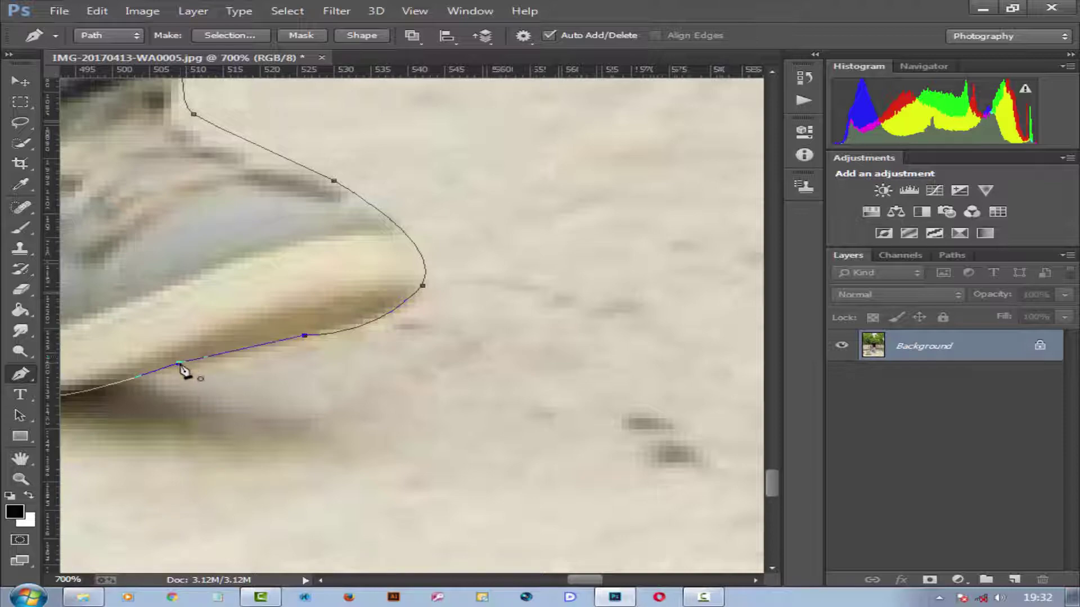
pyautogui.click(178, 364)
pyautogui.scroll(-2, 245, 279)
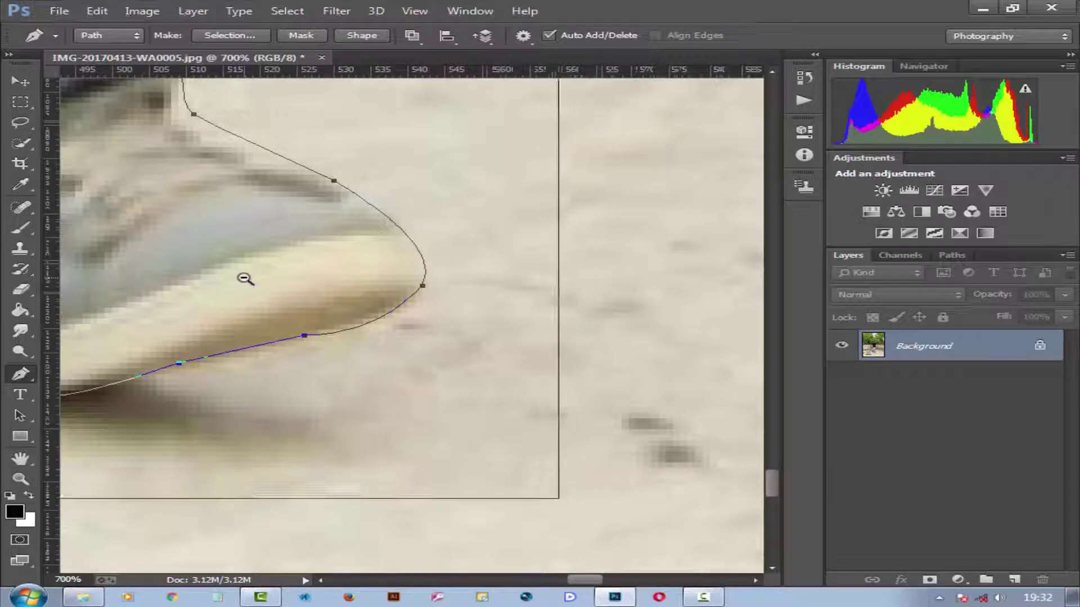
pyautogui.scroll(-2, 241, 277)
pyautogui.scroll(-2, 241, 278)
pyautogui.scroll(-1, 243, 277)
# - Load the traced path as a selection and add a layer mask around the man
pyautogui.hotkey('ctrl', 'Return')
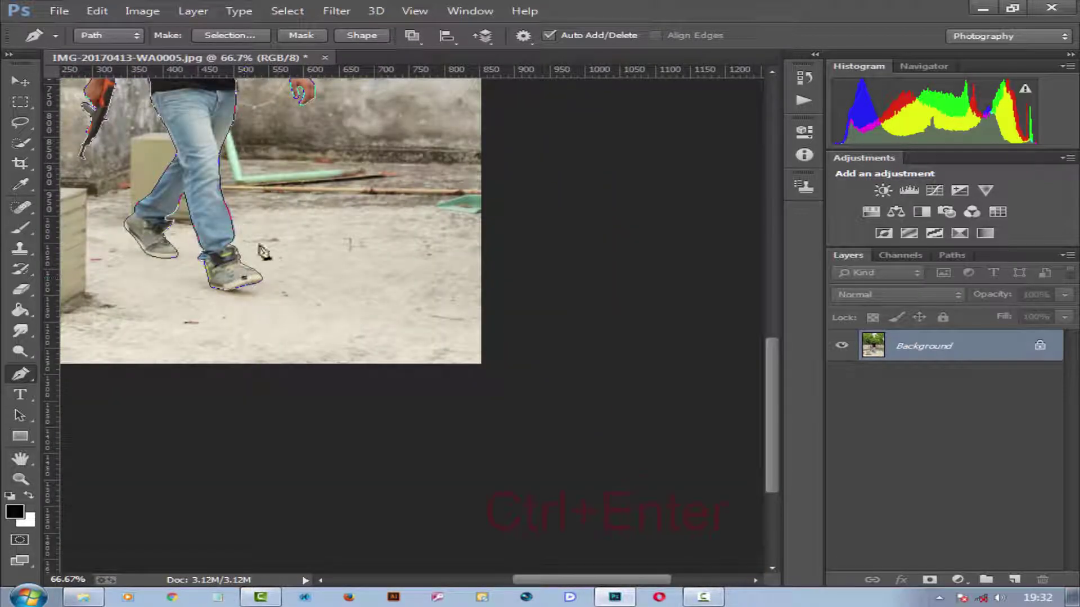
pyautogui.moveTo(260, 248); pyautogui.dragTo(503, 440)
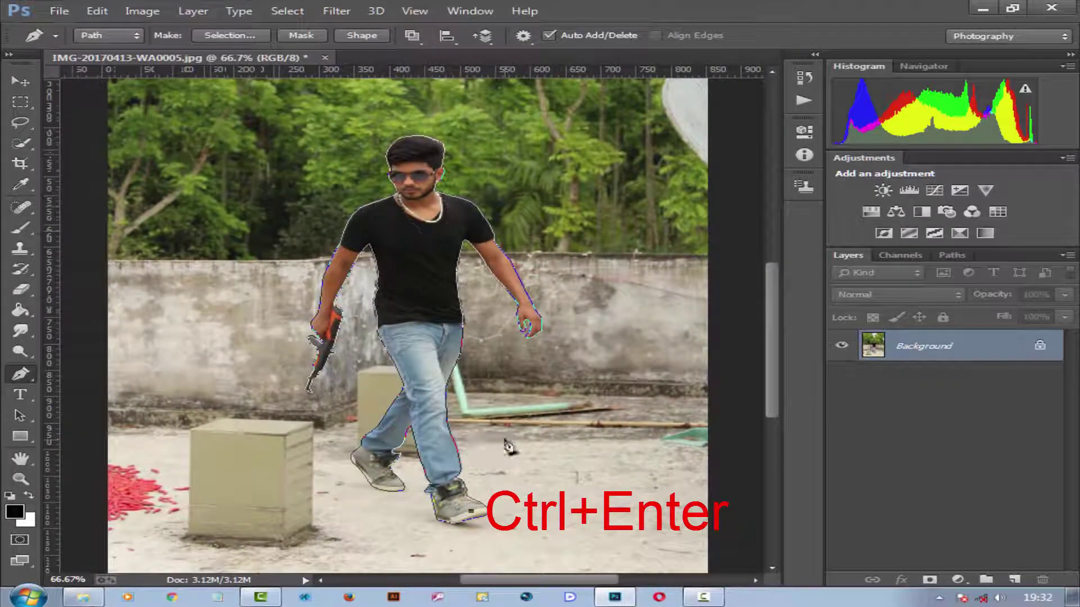
pyautogui.hotkey('ctrl', 'Return')
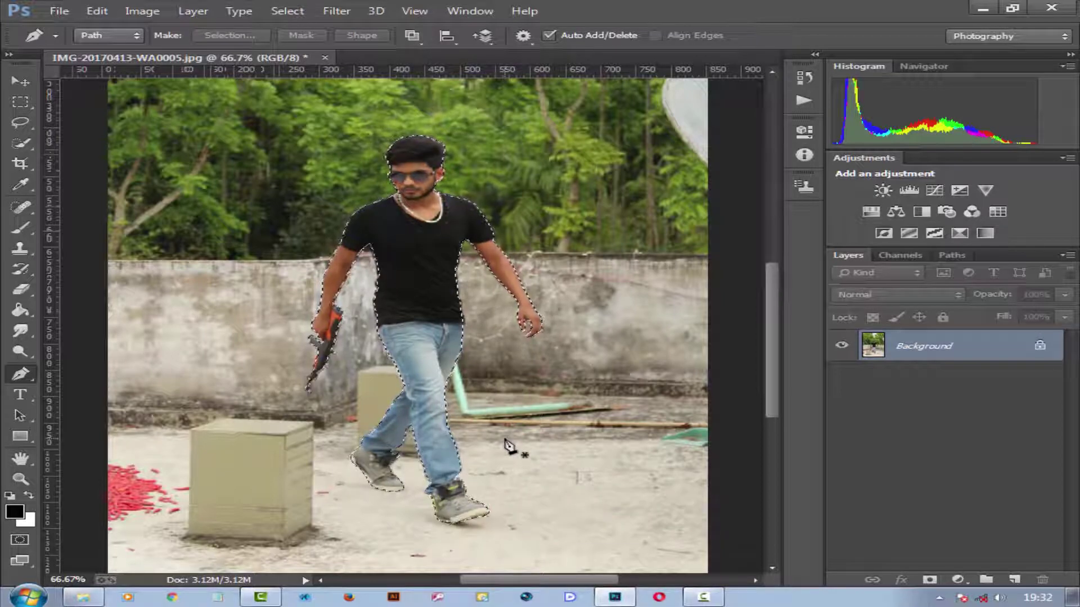
pyautogui.click(931, 580)
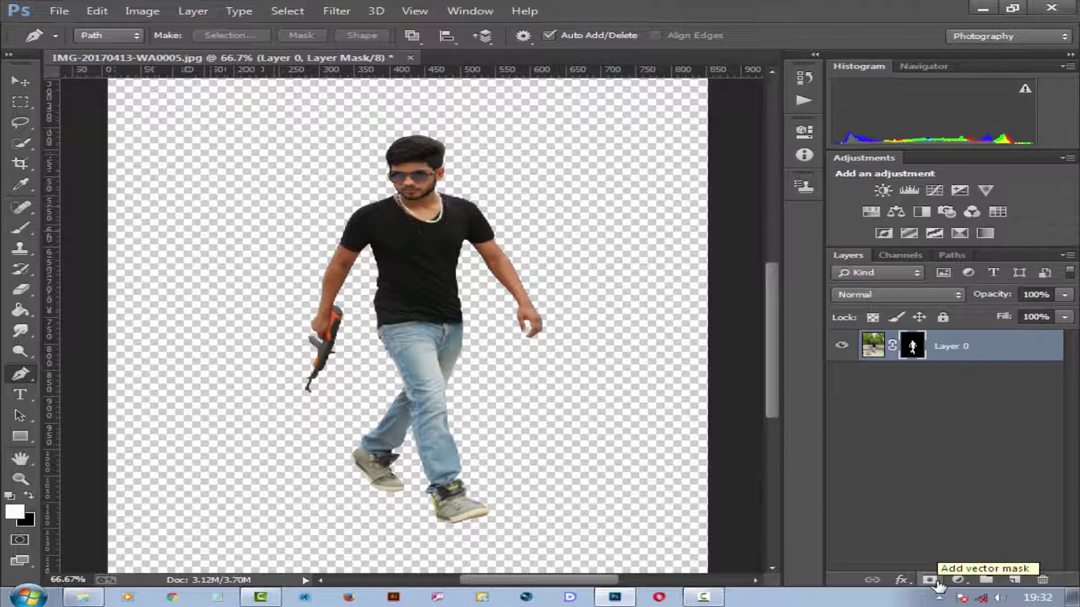
# - Apply the layer mask permanently, then choose File > Place Embedded
pyautogui.hotkey('ctrl', '-')
pyautogui.hotkey('ctrl', '-')
pyautogui.rightClick(912, 344)
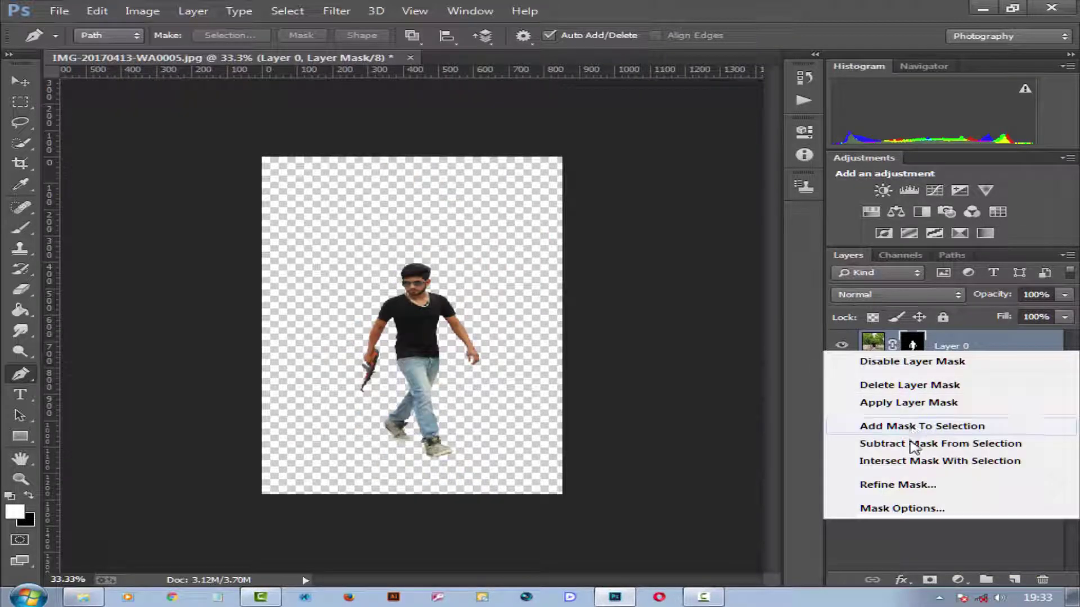
pyautogui.click(968, 402)
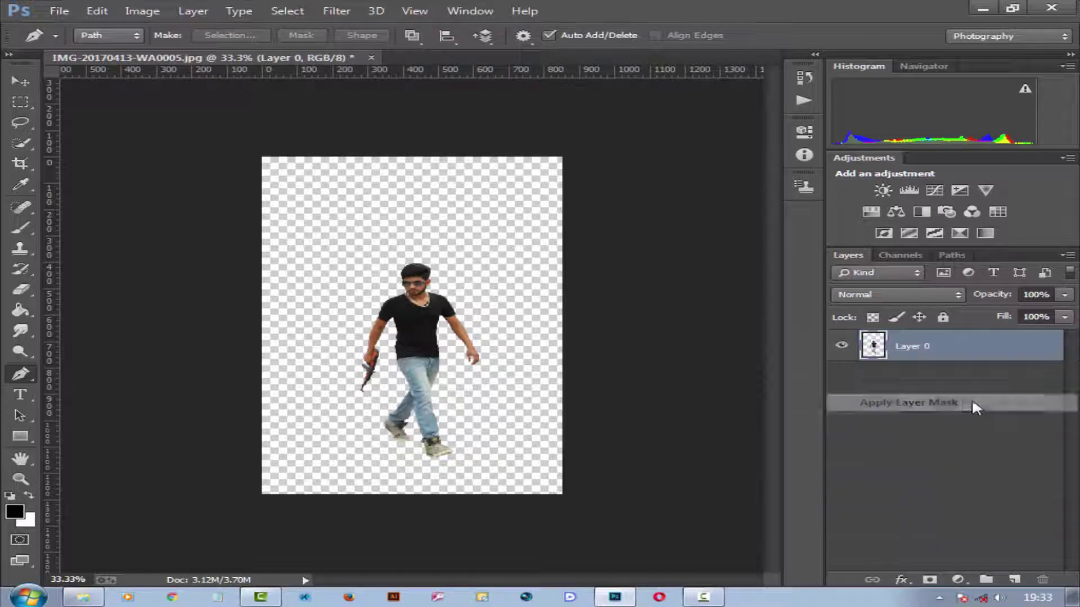
pyautogui.click(56, 11)
pyautogui.click(194, 213)
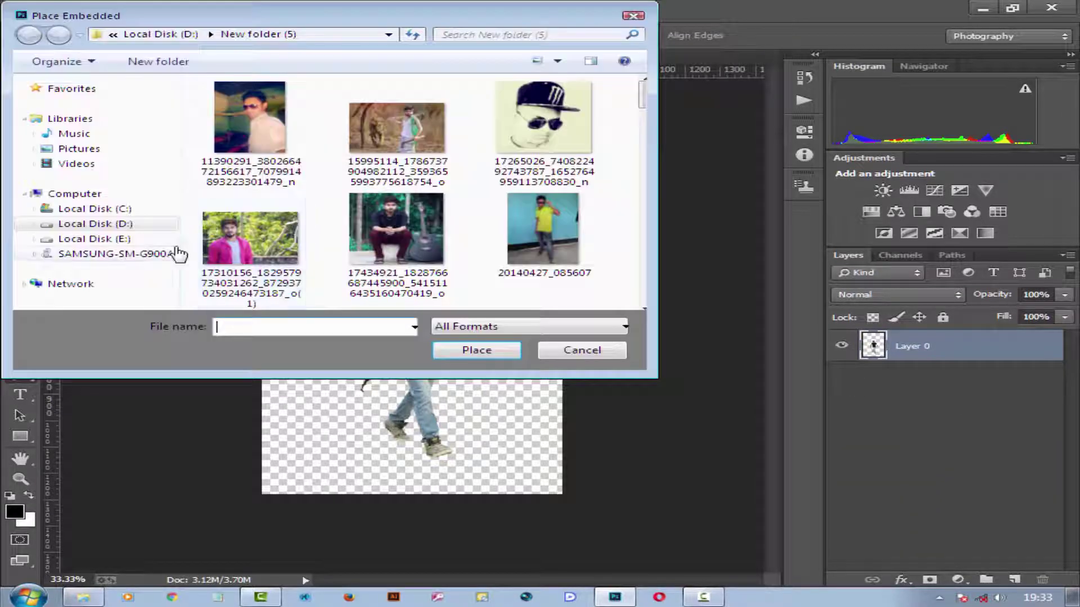
# - Place action-movie from D:\STOCK and enlarge it to cover the whole canvas
pyautogui.click(96, 223)
pyautogui.scroll(-5, 368, 253)
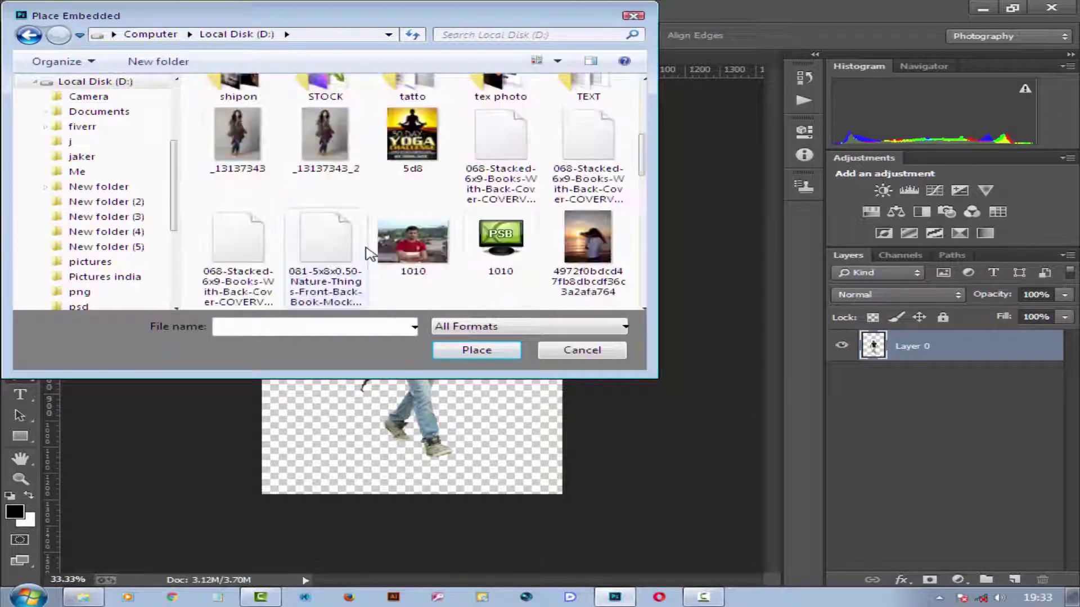
pyautogui.scroll(2, 368, 253)
pyautogui.doubleClick(325, 203)
pyautogui.scroll(-5, 351, 227)
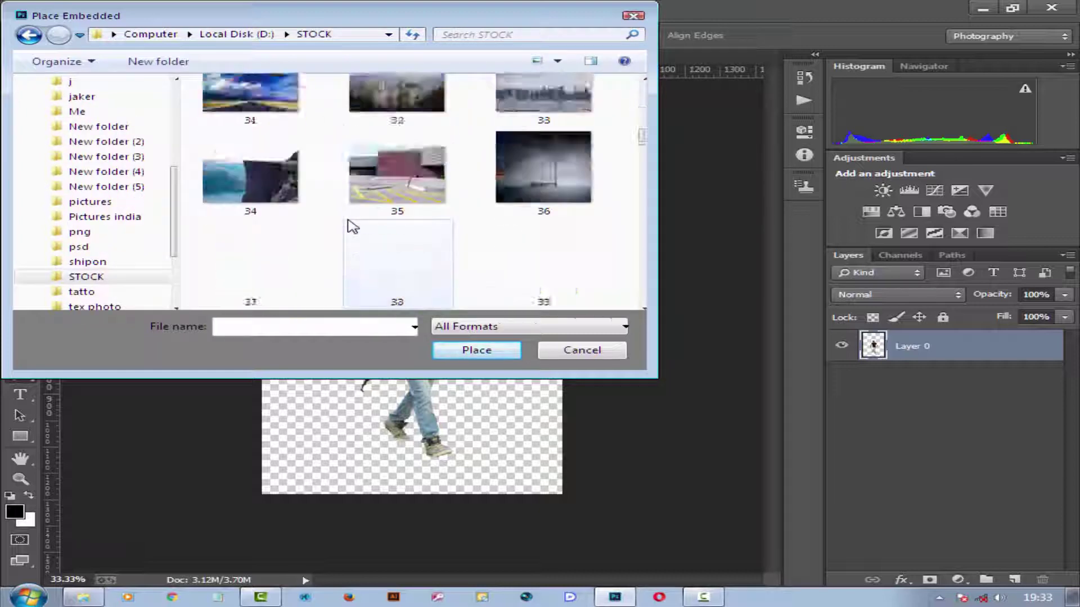
pyautogui.scroll(-5, 352, 227)
pyautogui.scroll(-5, 352, 227)
pyautogui.scroll(-5, 351, 226)
pyautogui.scroll(2, 351, 227)
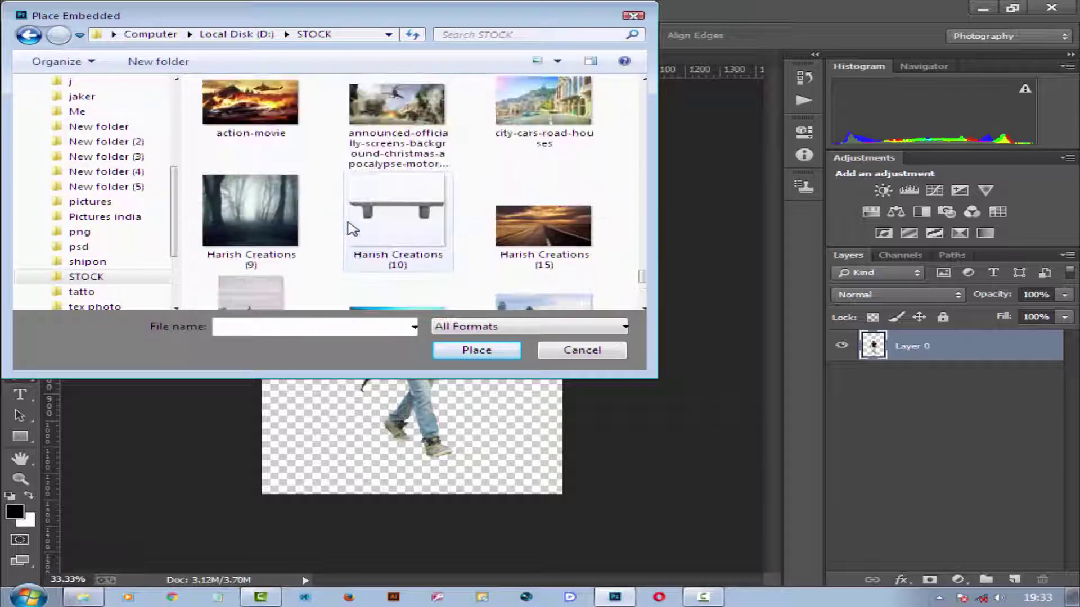
pyautogui.click(269, 130)
pyautogui.click(477, 349)
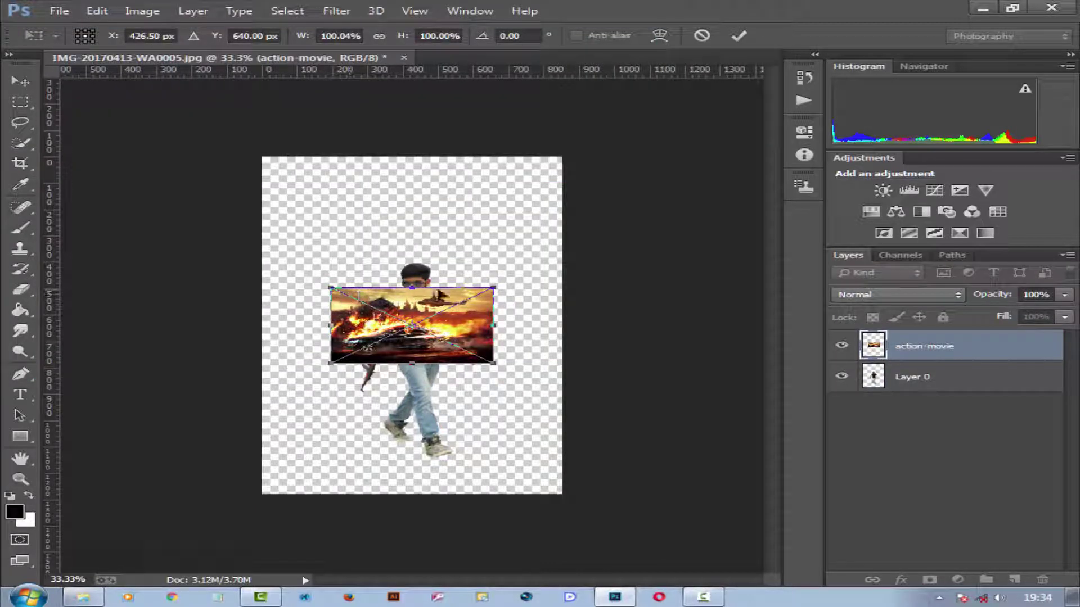
pyautogui.moveTo(493, 283)
pyautogui.mouseDown()
pyautogui.moveTo(516, 273)
pyautogui.moveTo(540, 221)
pyautogui.moveTo(593, 161)
pyautogui.mouseUp()
pyautogui.moveTo(460, 305)
pyautogui.mouseDown()
pyautogui.moveTo(499, 302)
pyautogui.moveTo(452, 298)
pyautogui.mouseUp()
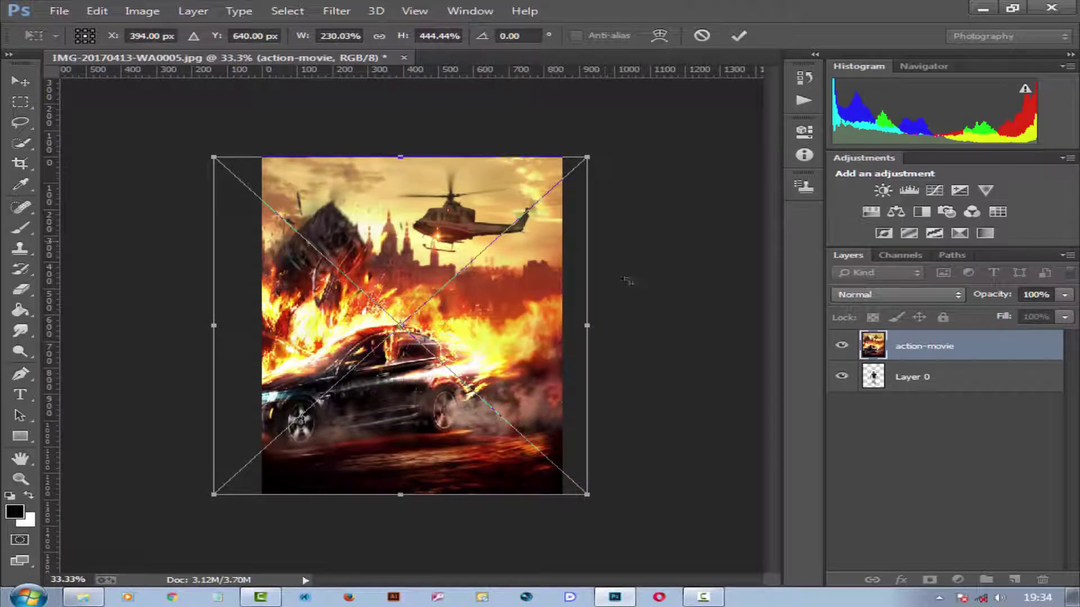
# - Commit the action-movie placement and move it below the man's Layer 0
pyautogui.click(736, 37)
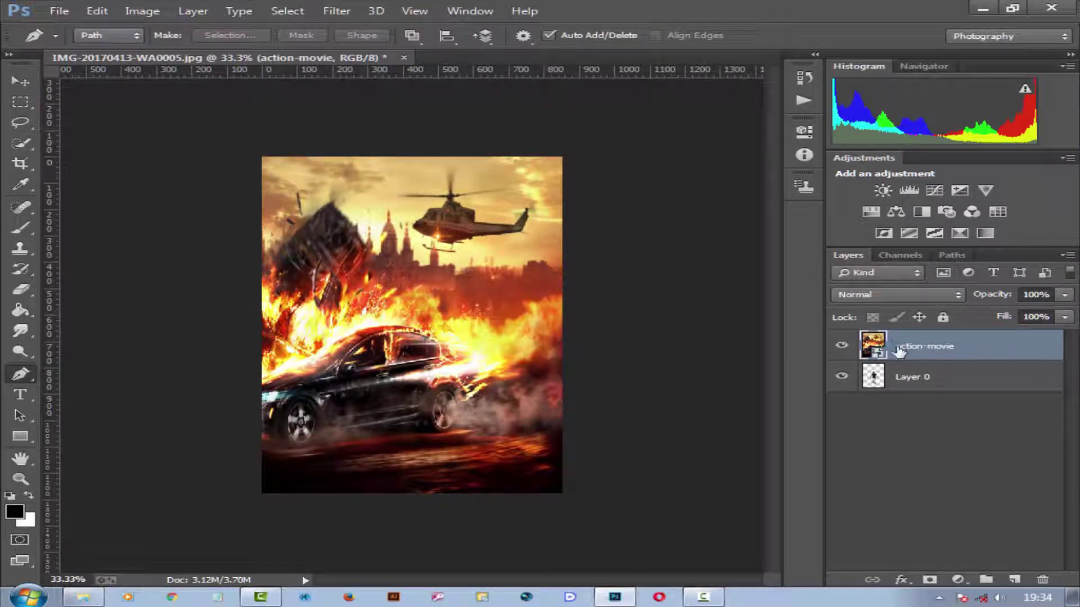
pyautogui.moveTo(899, 349); pyautogui.dragTo(905, 411)
pyautogui.click(927, 349)
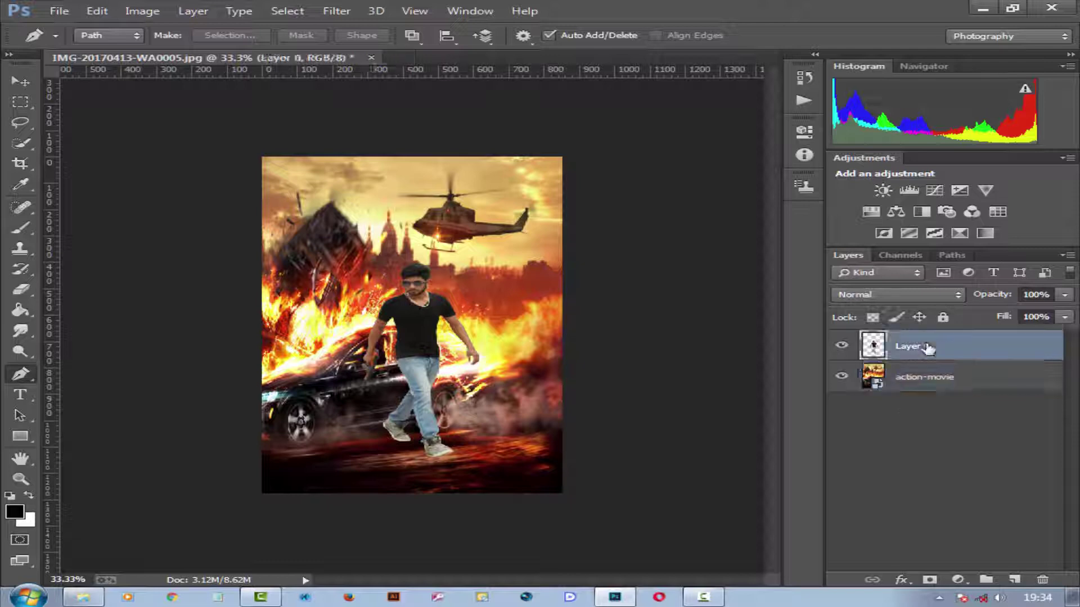
# - Free-transform the man larger and reposition him over the burning car
pyautogui.hotkey('ctrl', 't')
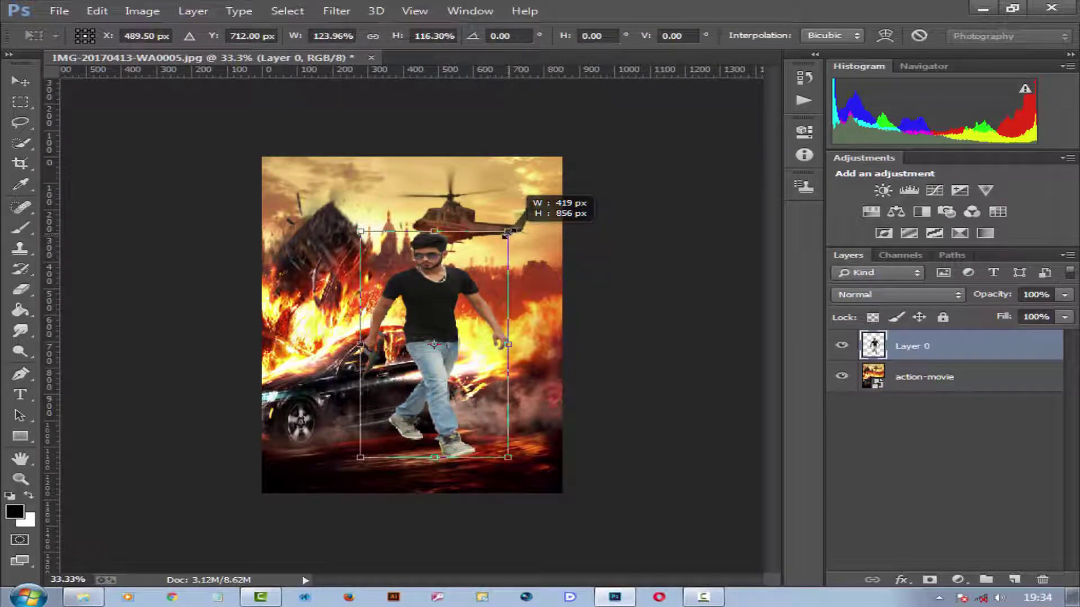
pyautogui.moveTo(481, 263); pyautogui.dragTo(517, 219)
pyautogui.moveTo(479, 281); pyautogui.dragTo(432, 311)
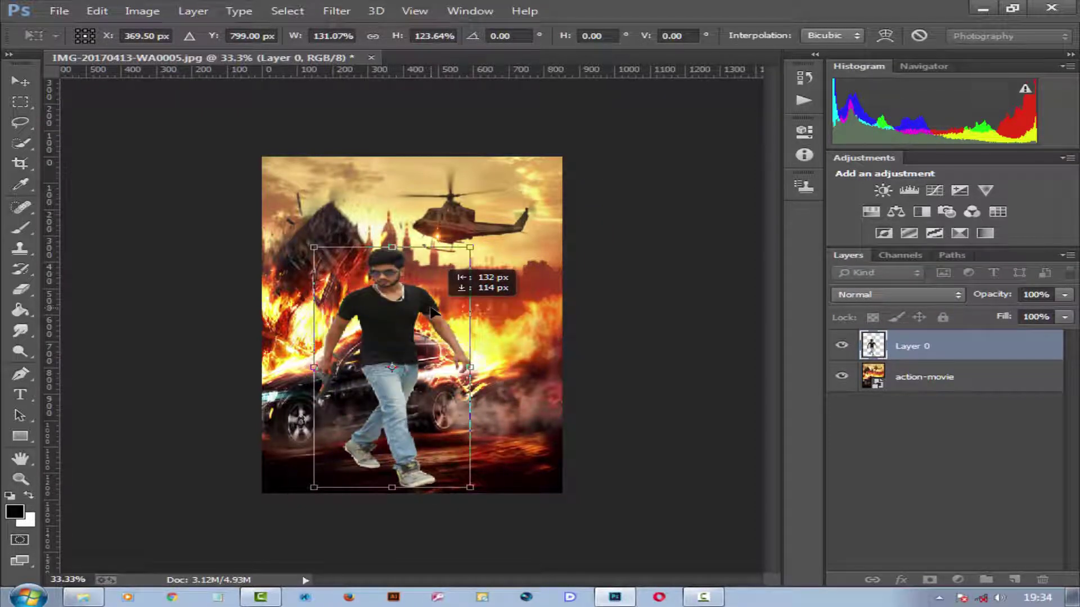
pyautogui.moveTo(470, 248); pyautogui.dragTo(479, 241)
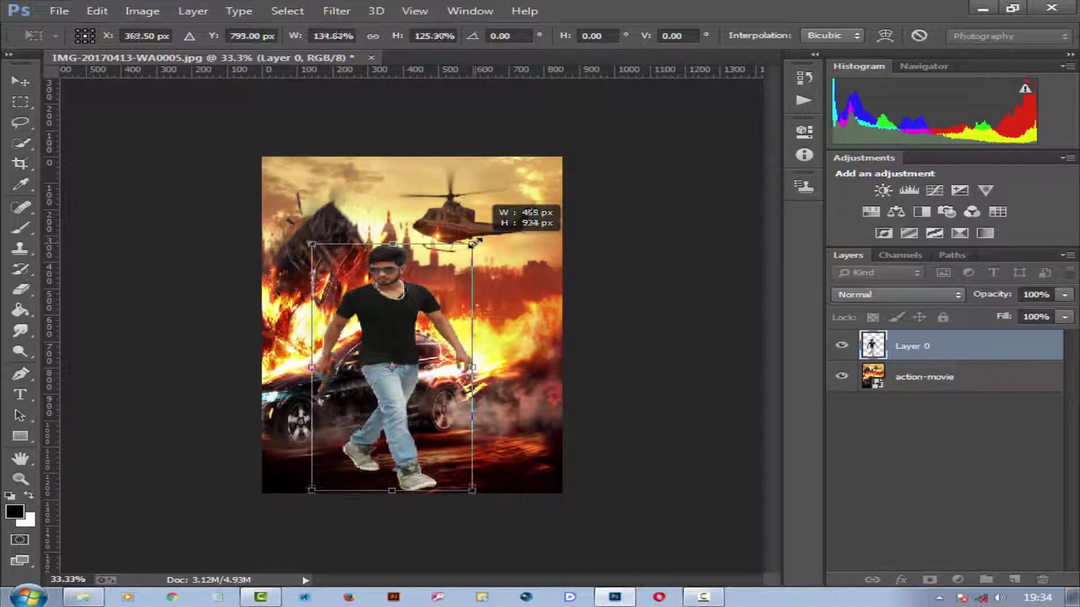
pyautogui.moveTo(452, 293); pyautogui.dragTo(460, 281)
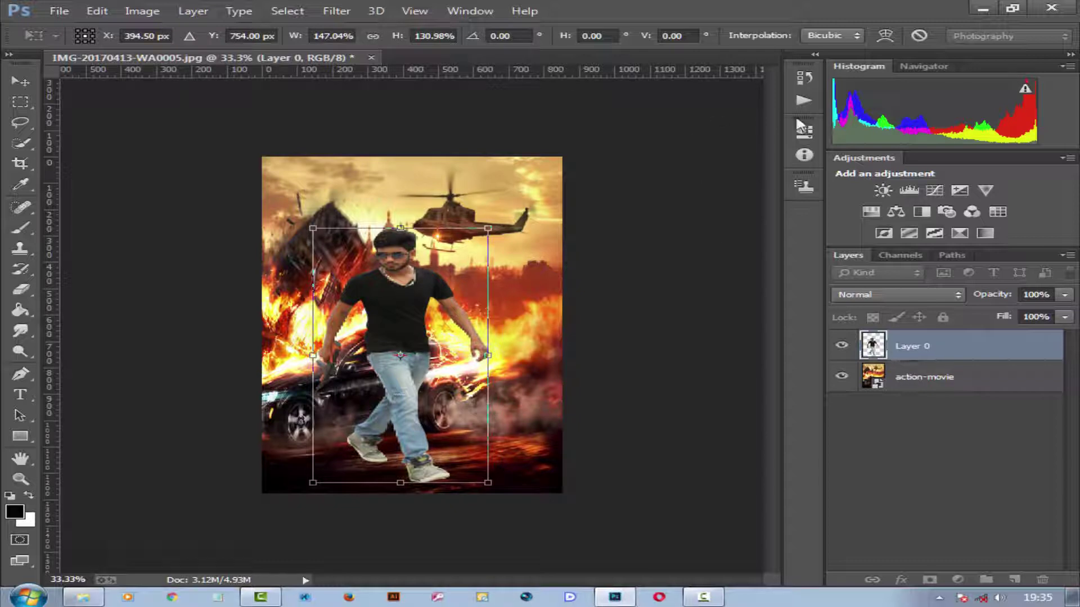
pyautogui.press('Return')
pyautogui.press('p')
pyautogui.click(905, 378)
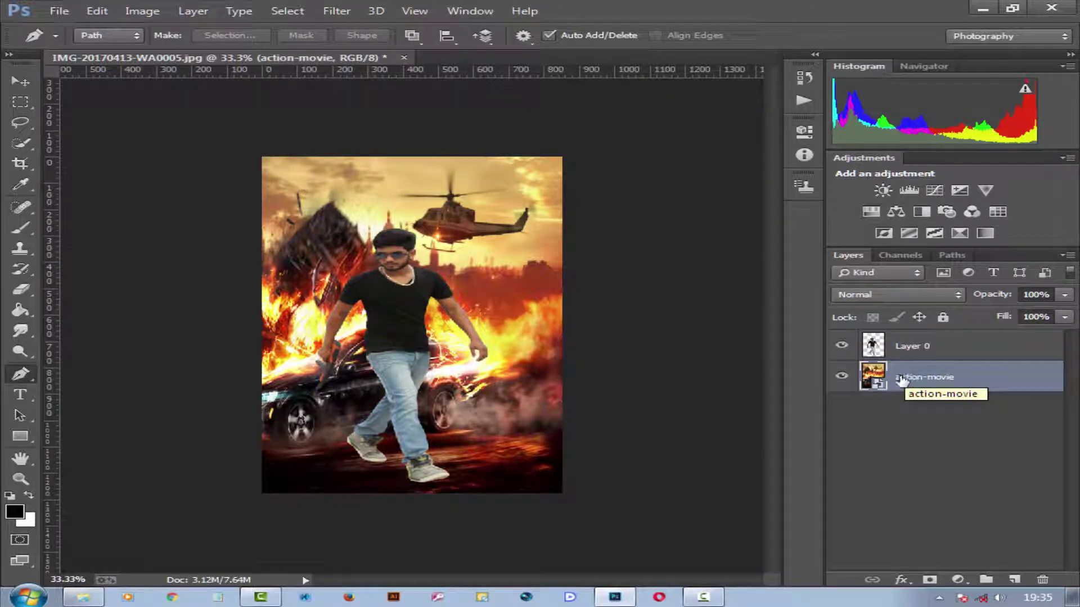
# - Narrow, shift and slightly enlarge the action-movie backdrop so it fills the canvas
pyautogui.hotkey('ctrl', 't')
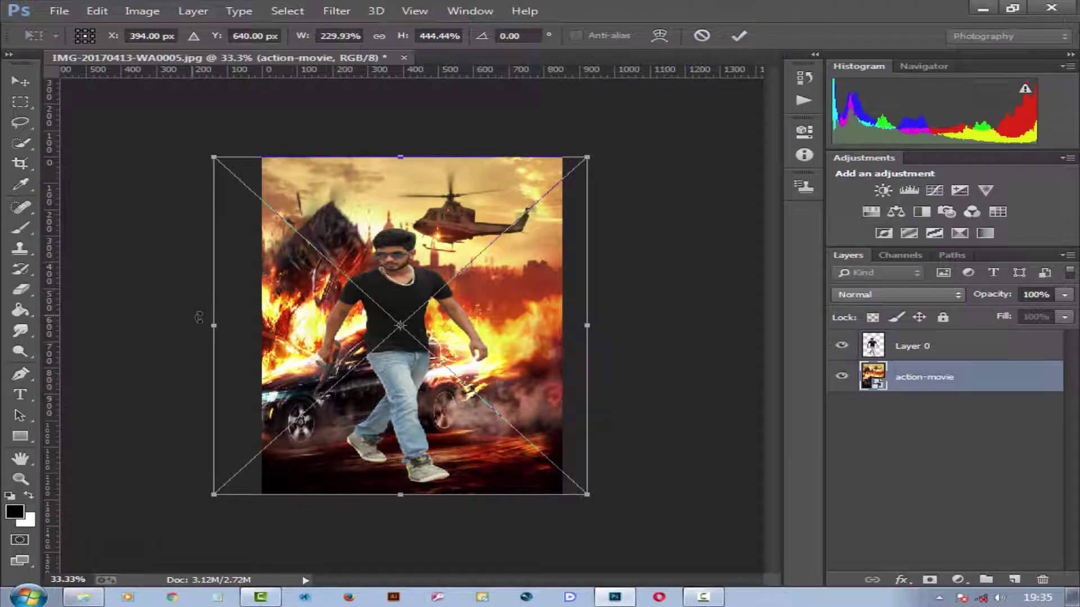
pyautogui.moveTo(214, 326); pyautogui.dragTo(256, 328)
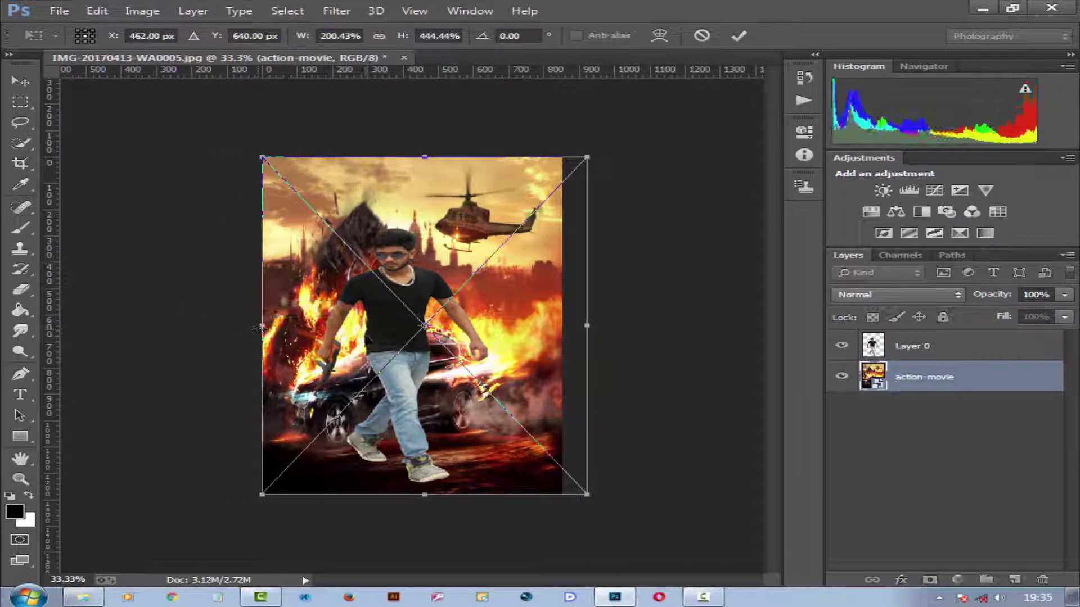
pyautogui.moveTo(371, 337); pyautogui.dragTo(347, 337)
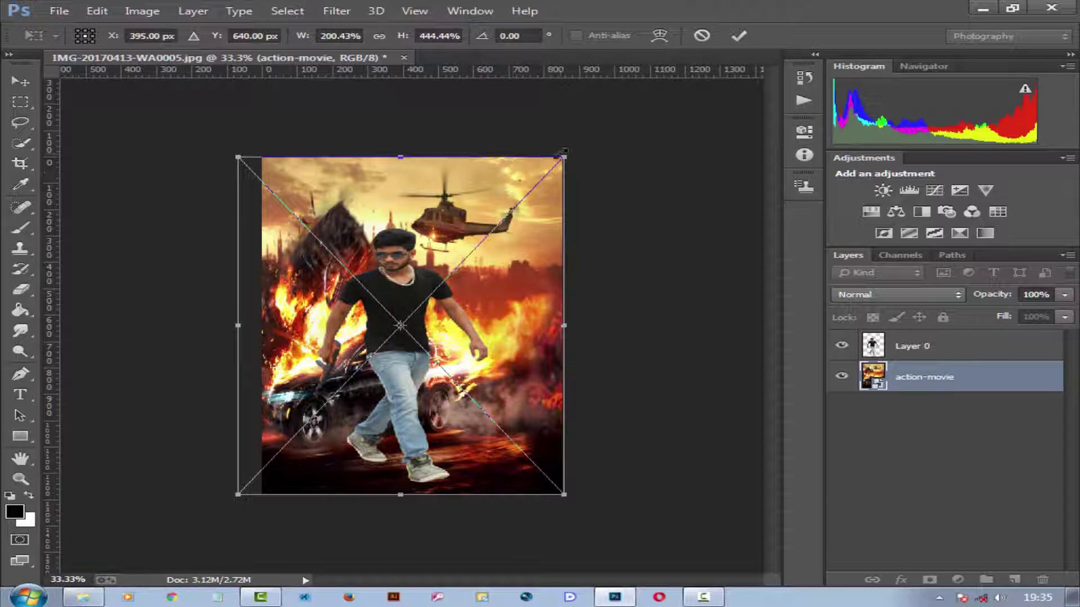
pyautogui.moveTo(564, 157); pyautogui.dragTo(570, 136)
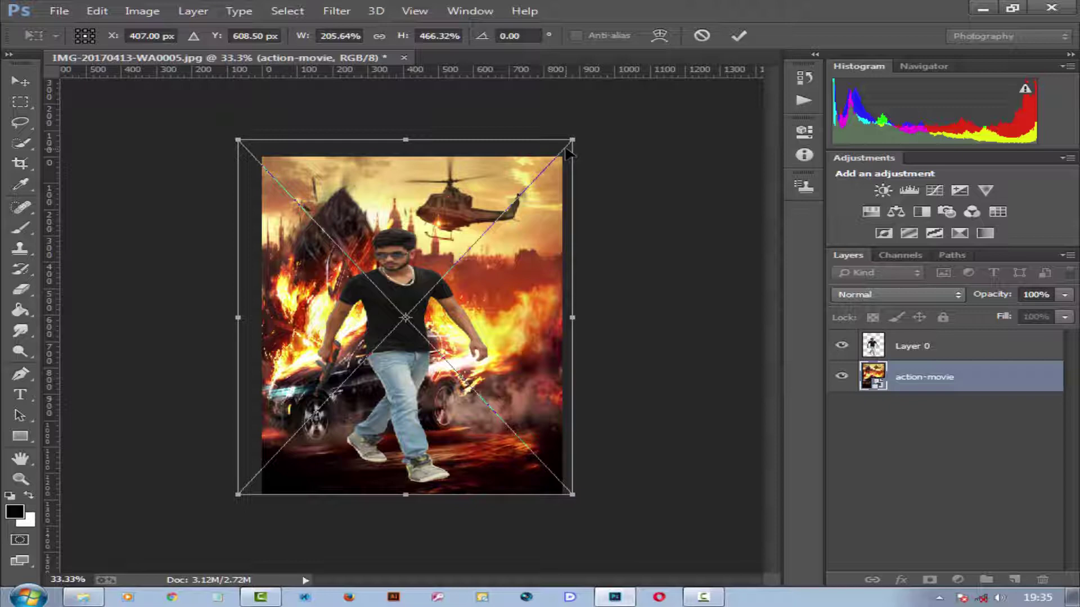
pyautogui.click(739, 39)
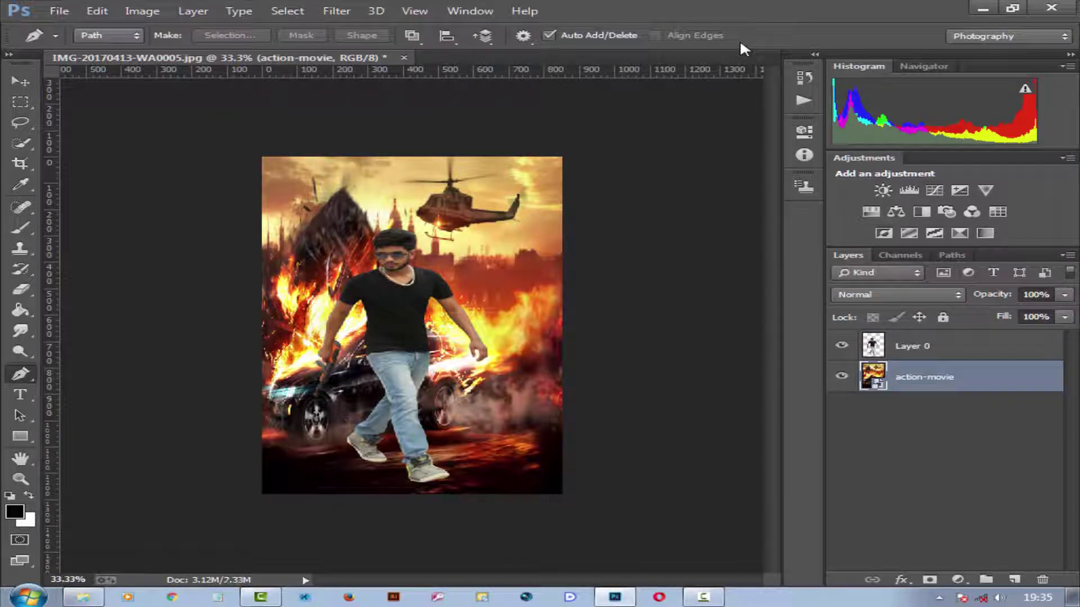
pyautogui.click(897, 352)
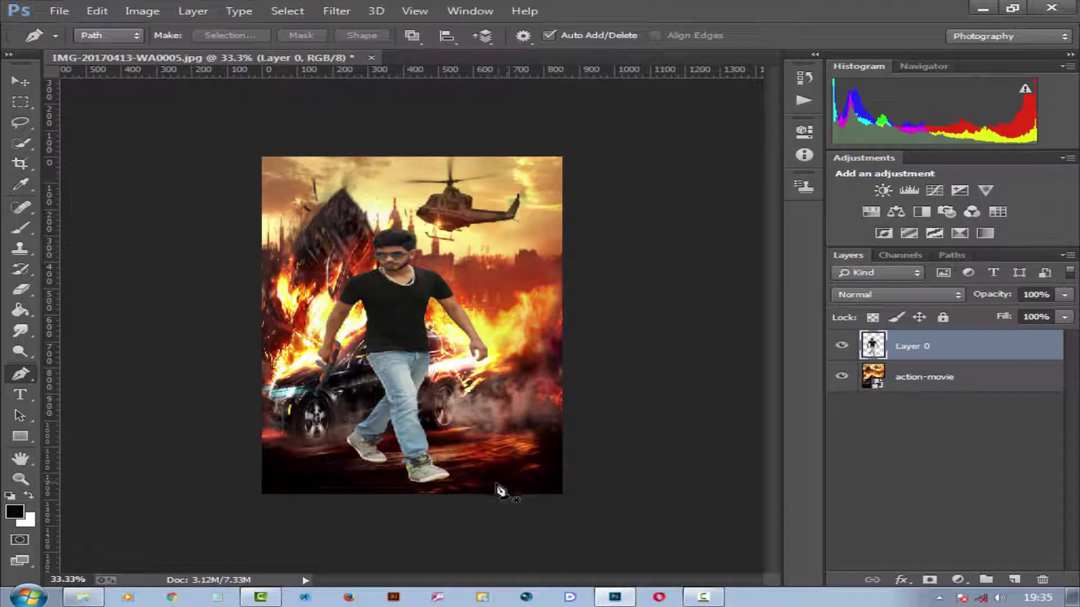
# - Puppet Warp the man, pinning his foot and rotating about 11° around it
pyautogui.keyDown('ctrl'); pyautogui.click(455, 402); pyautogui.keyUp('ctrl')
pyautogui.click(59, 10)
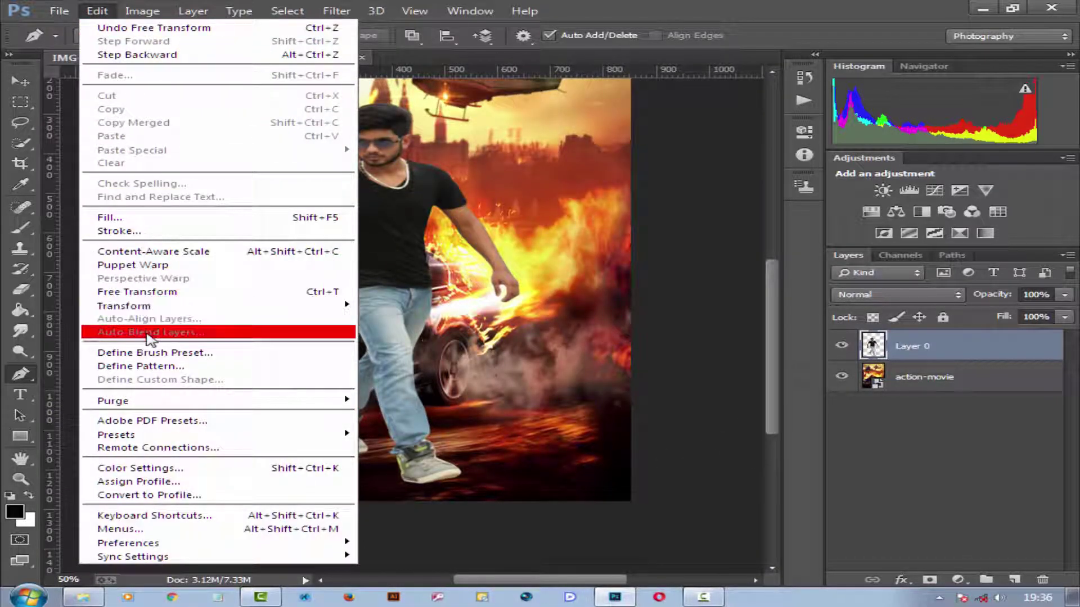
pyautogui.click(163, 265)
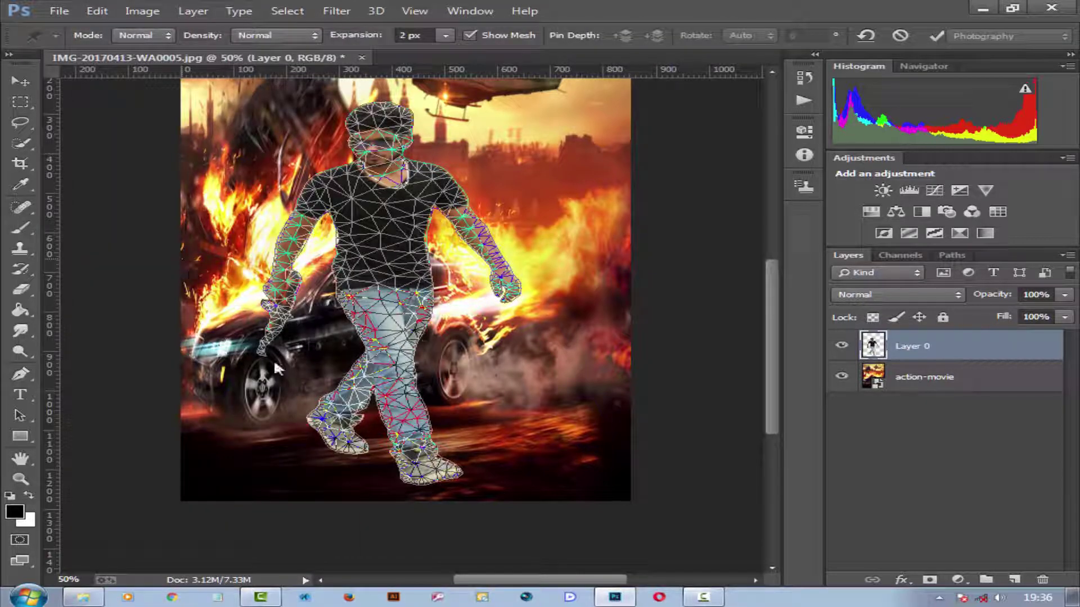
pyautogui.click(405, 468)
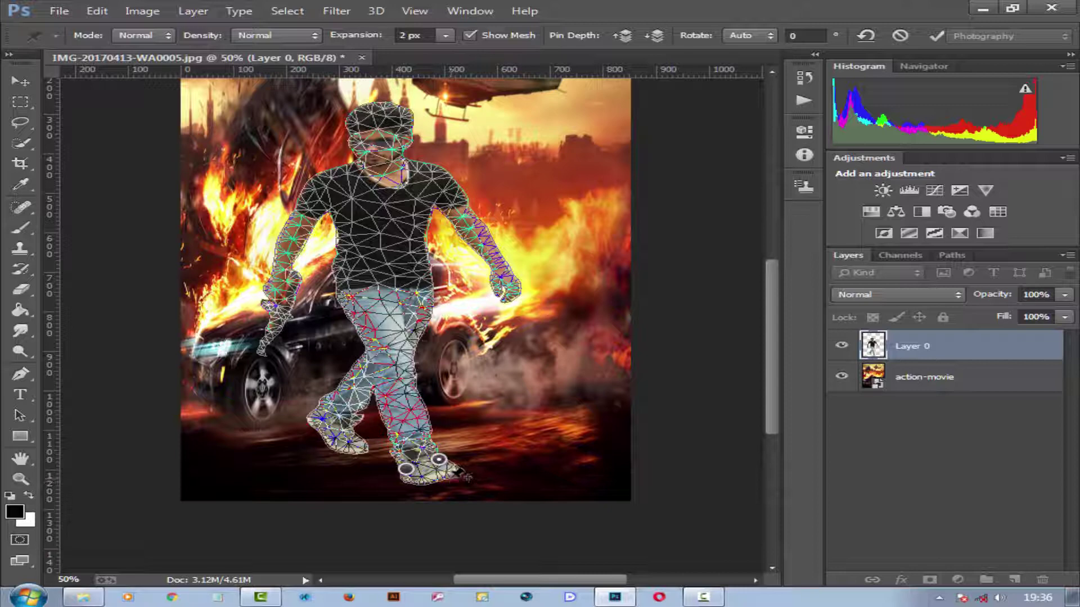
pyautogui.moveTo(465, 477)
pyautogui.mouseDown()
pyautogui.moveTo(458, 494)
pyautogui.moveTo(502, 476)
pyautogui.mouseUp()
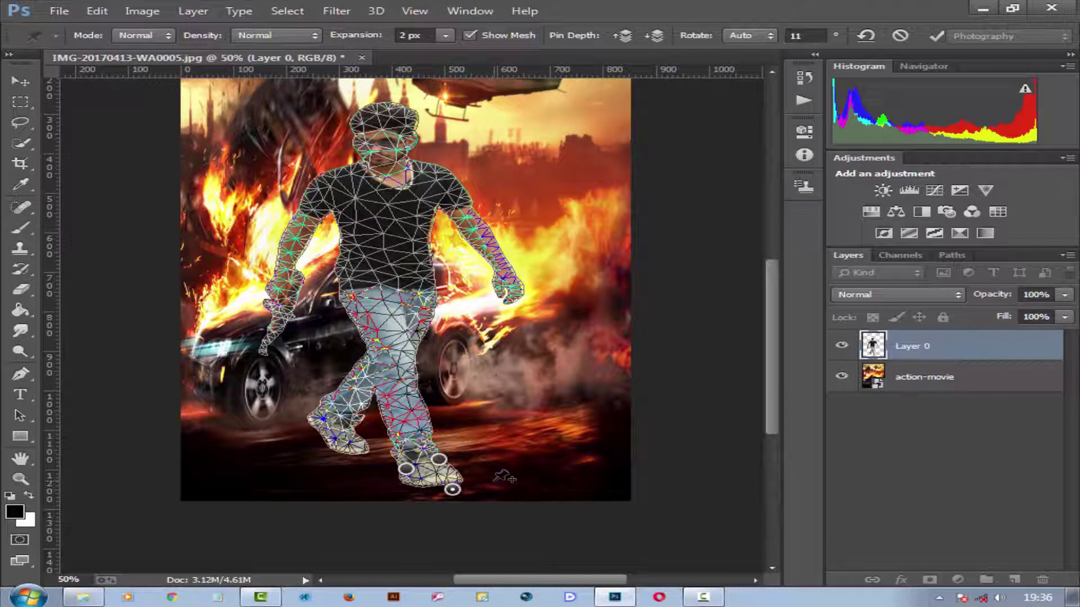
pyautogui.click(932, 35)
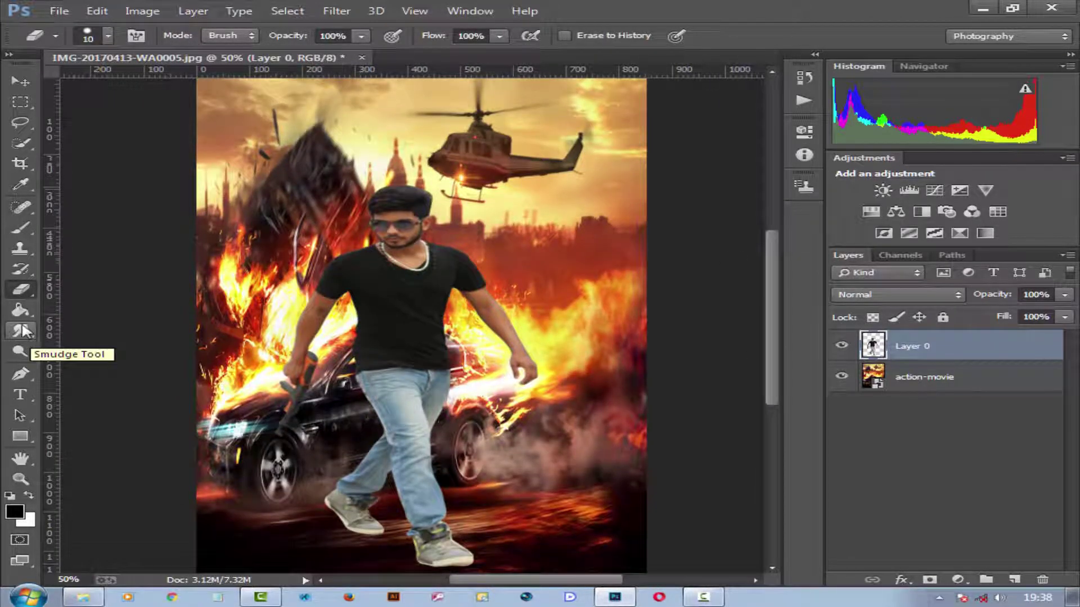
# - Select the Smudge Tool with a 17 px brush
pyautogui.click(25, 335)
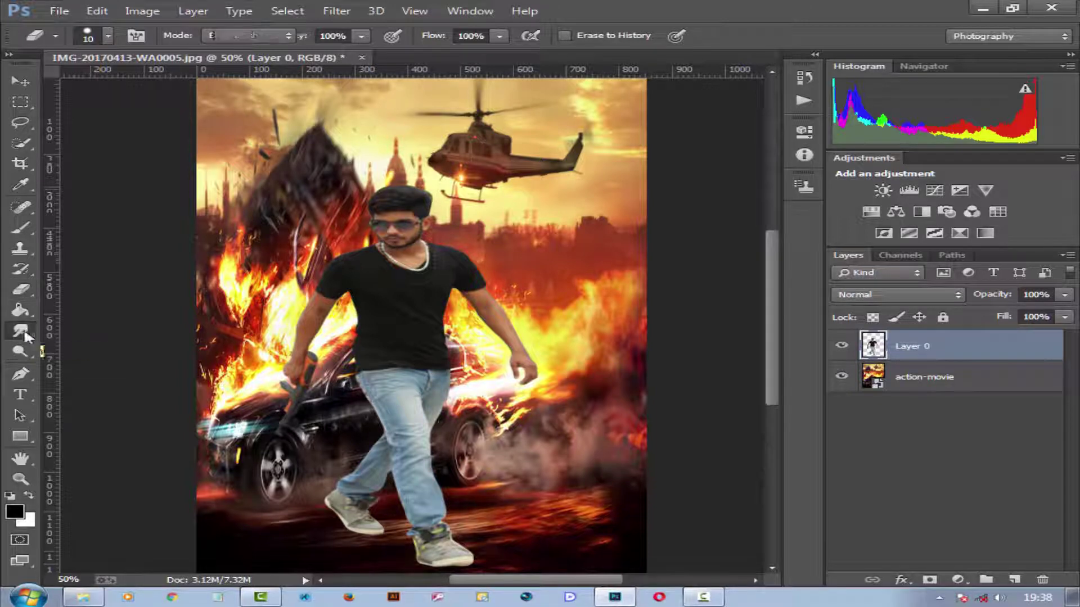
pyautogui.click(109, 35)
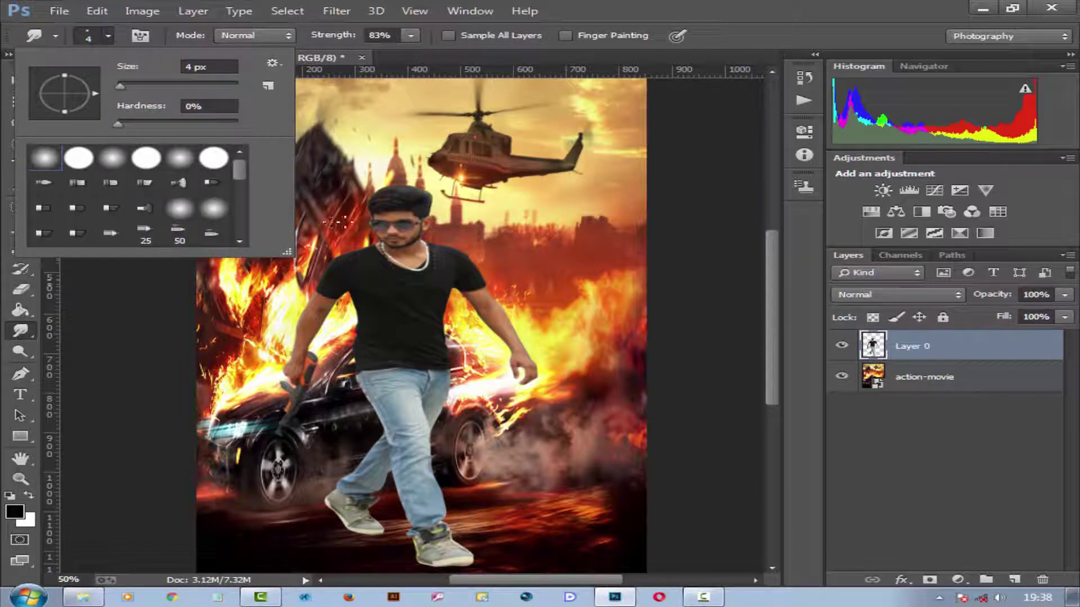
pyautogui.moveTo(118, 69); pyautogui.dragTo(210, 129)
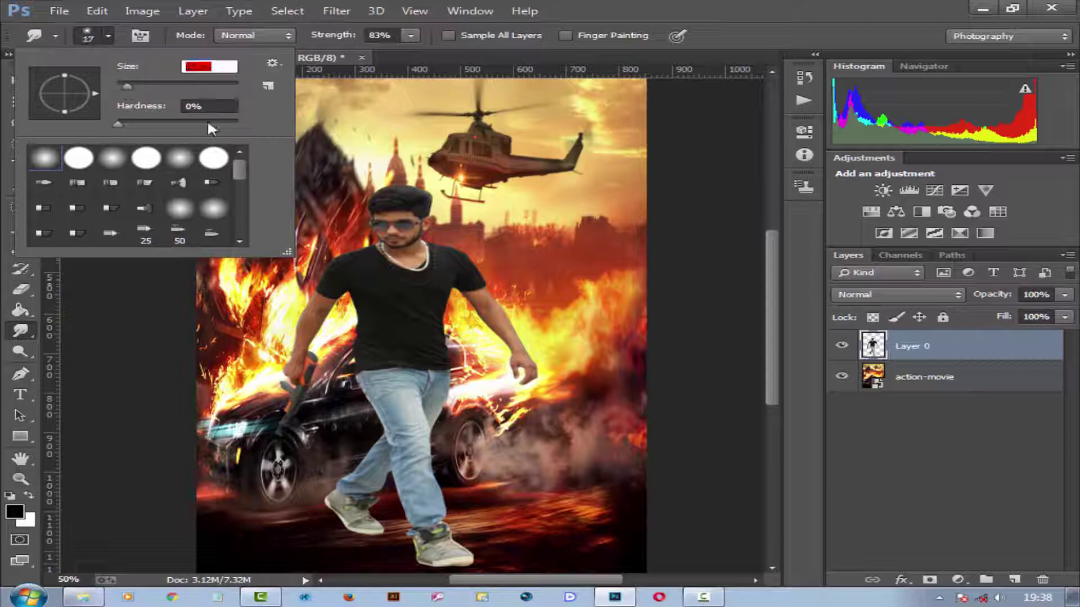
pyautogui.press('Return')
pyautogui.press('Return')
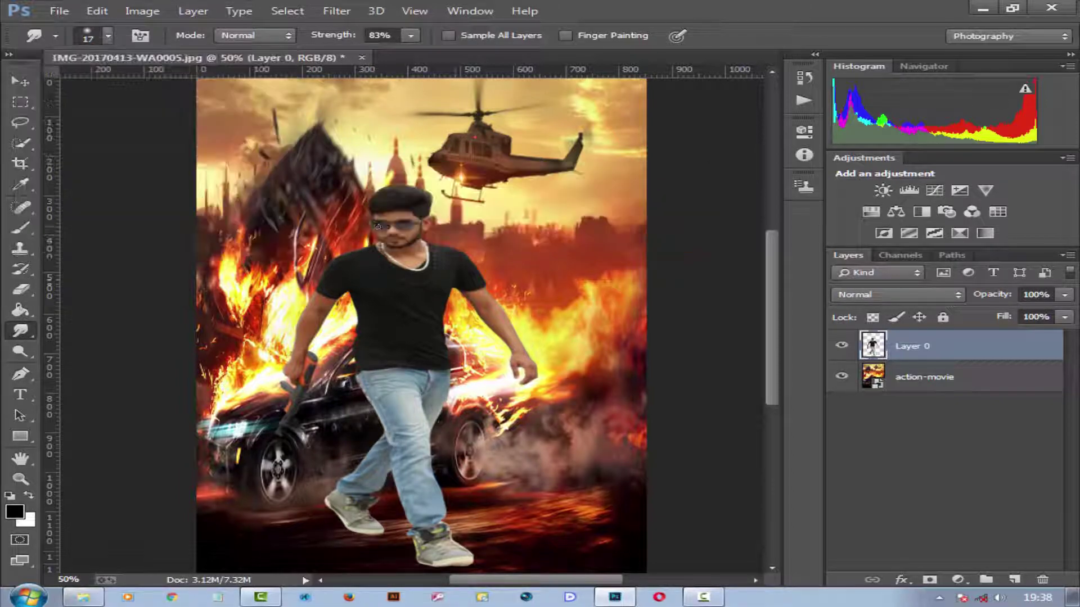
# - Zoom to 200% on the head and shrink the smudge brush to 8 px
pyautogui.scroll(1, 379, 220)
pyautogui.scroll(1, 379, 220)
pyautogui.scroll(1, 393, 218)
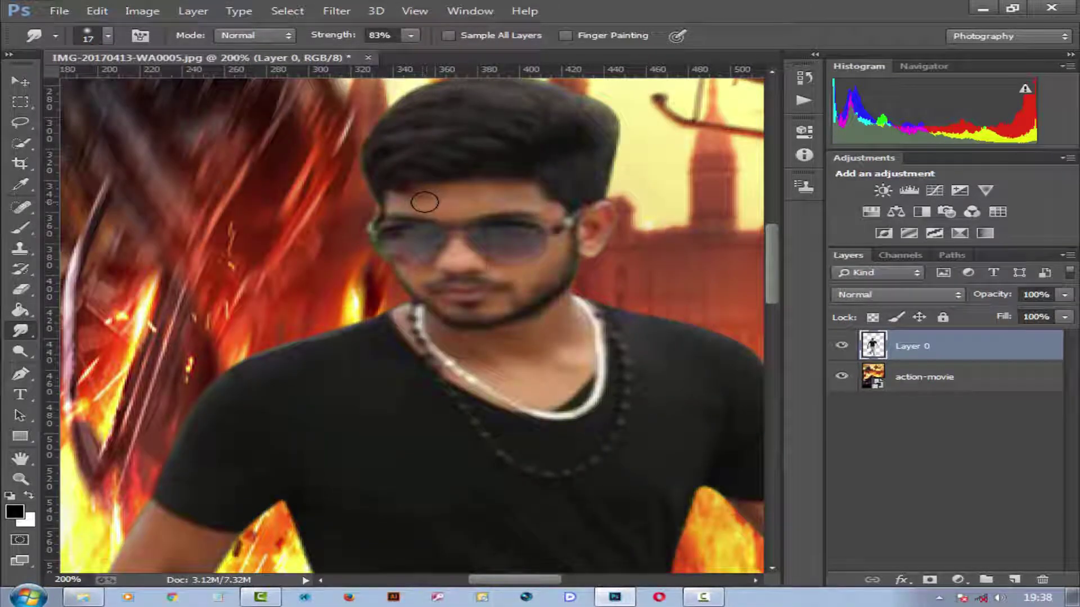
pyautogui.scroll(1, 422, 199)
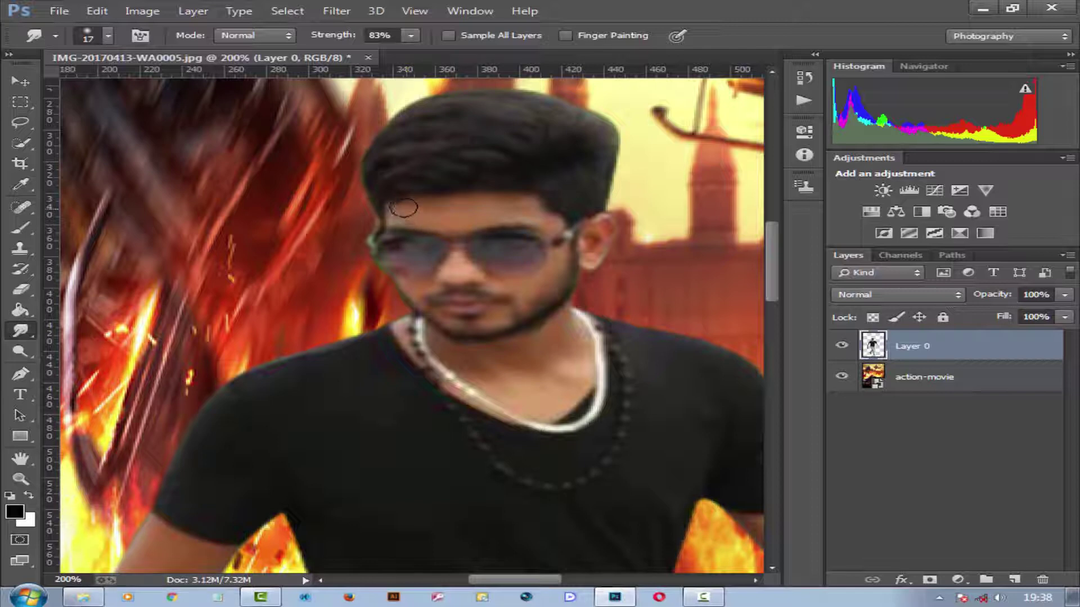
pyautogui.scroll(1, 444, 216)
pyautogui.scroll(3, 465, 219)
pyautogui.scroll(-2, 455, 238)
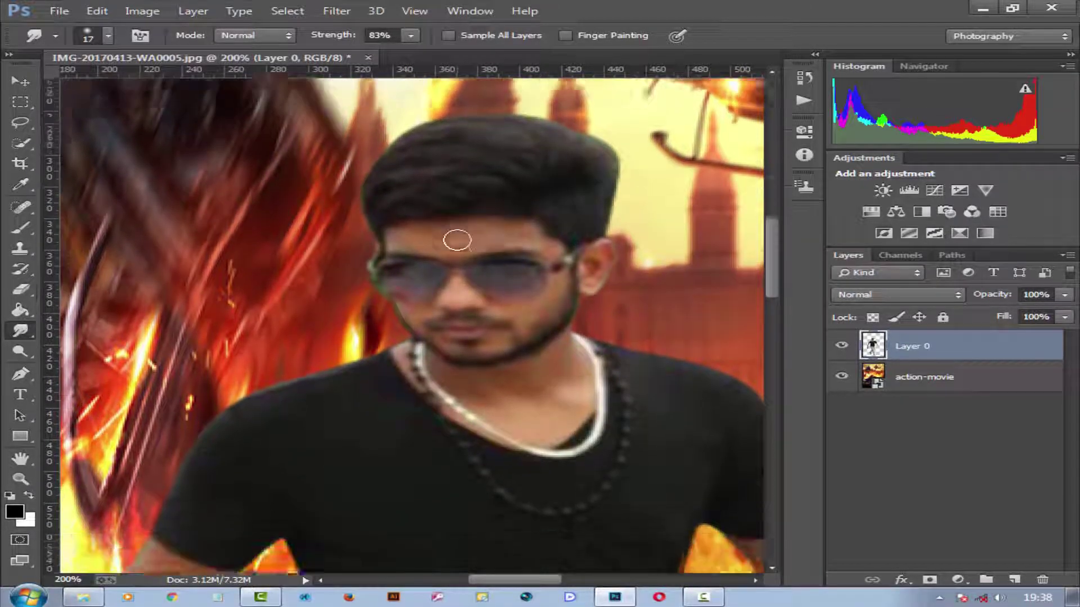
pyautogui.scroll(1, 485, 280)
pyautogui.scroll(5, 494, 306)
pyautogui.hscroll(5, 345, 316)
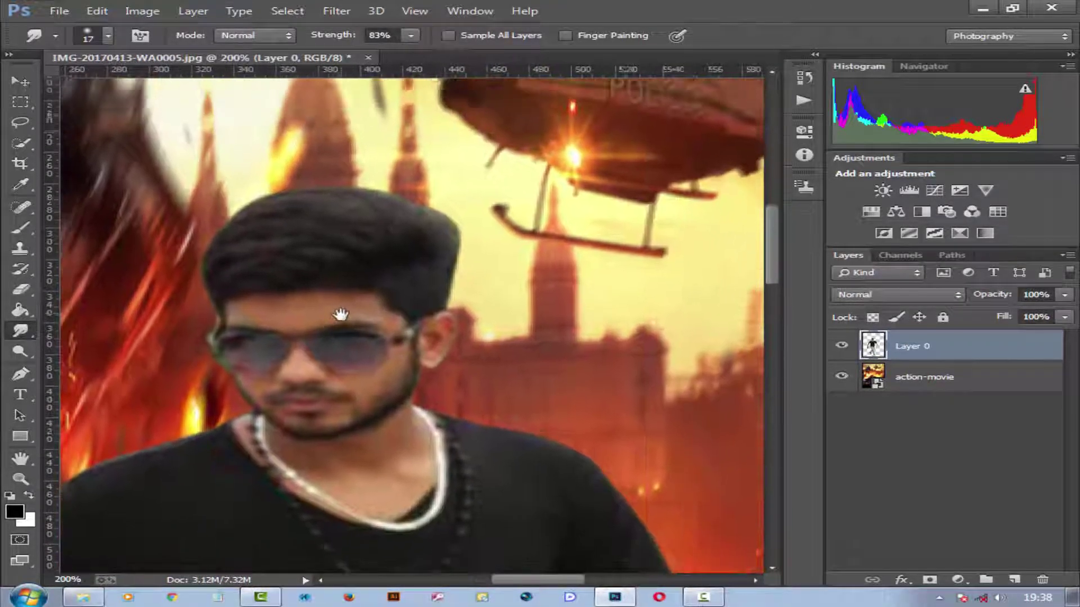
pyautogui.scroll(-3, 298, 327)
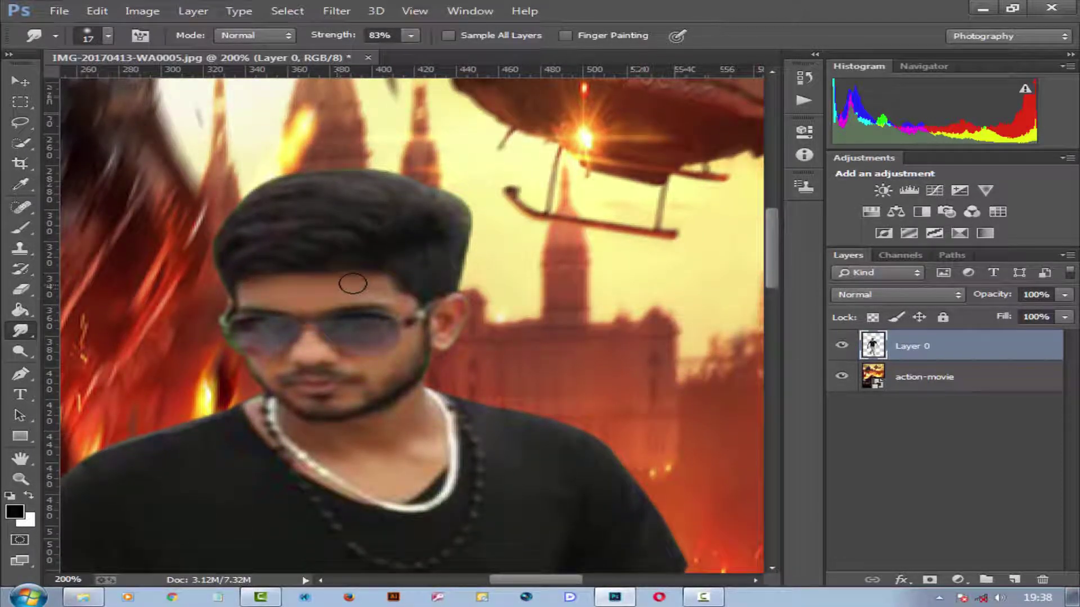
pyautogui.rightClick(285, 289)
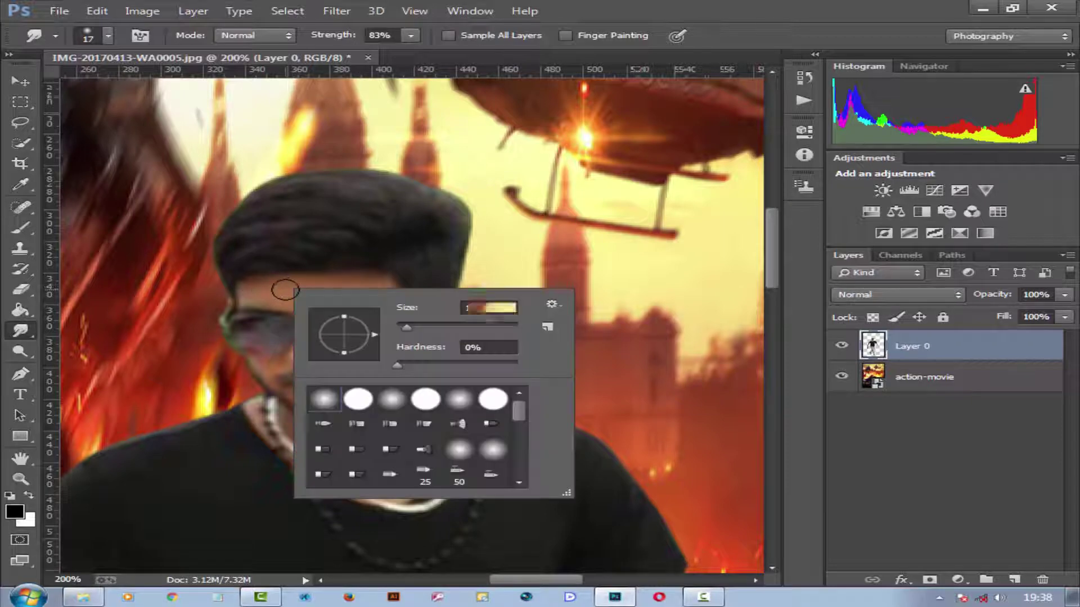
pyautogui.moveTo(402, 326); pyautogui.dragTo(414, 335)
pyautogui.click(354, 275)
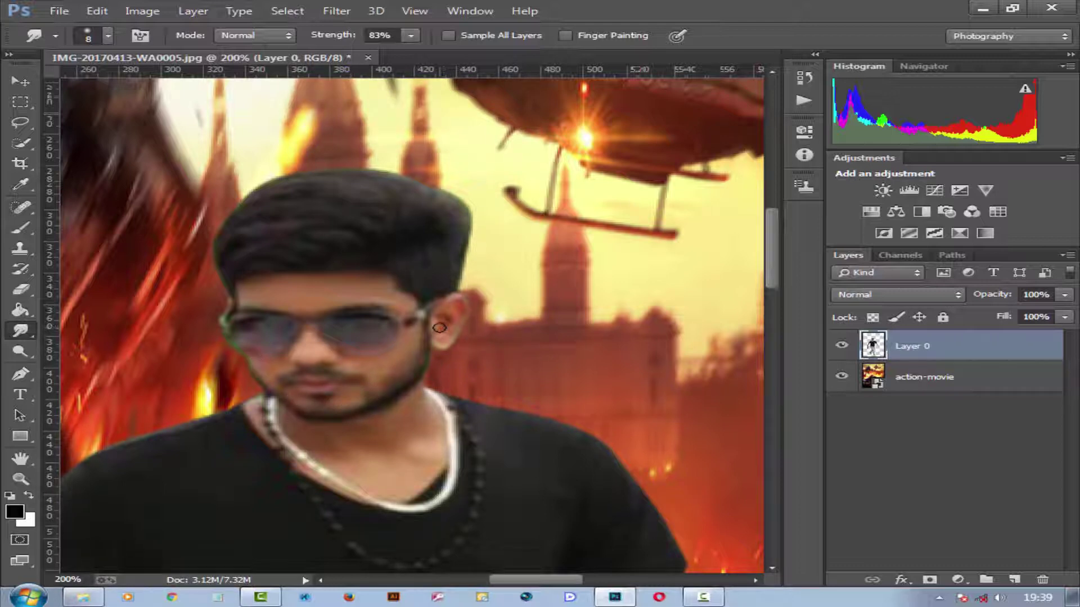
# - Set the Smudge tool to 20% strength with a 17 px brush
pyautogui.click(413, 36)
pyautogui.moveTo(412, 53); pyautogui.dragTo(342, 54)
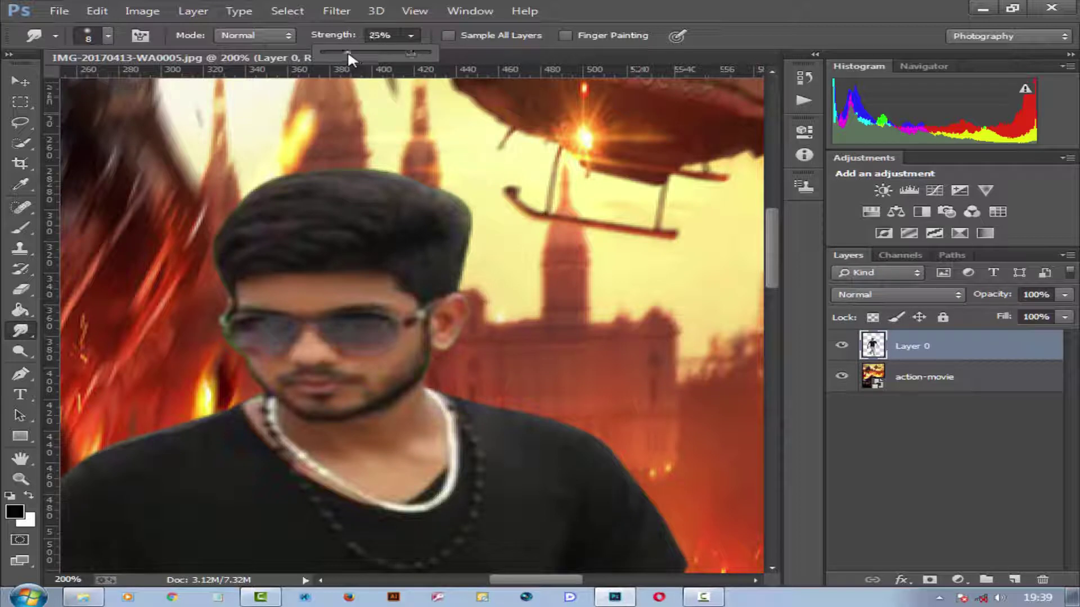
pyautogui.click(447, 308)
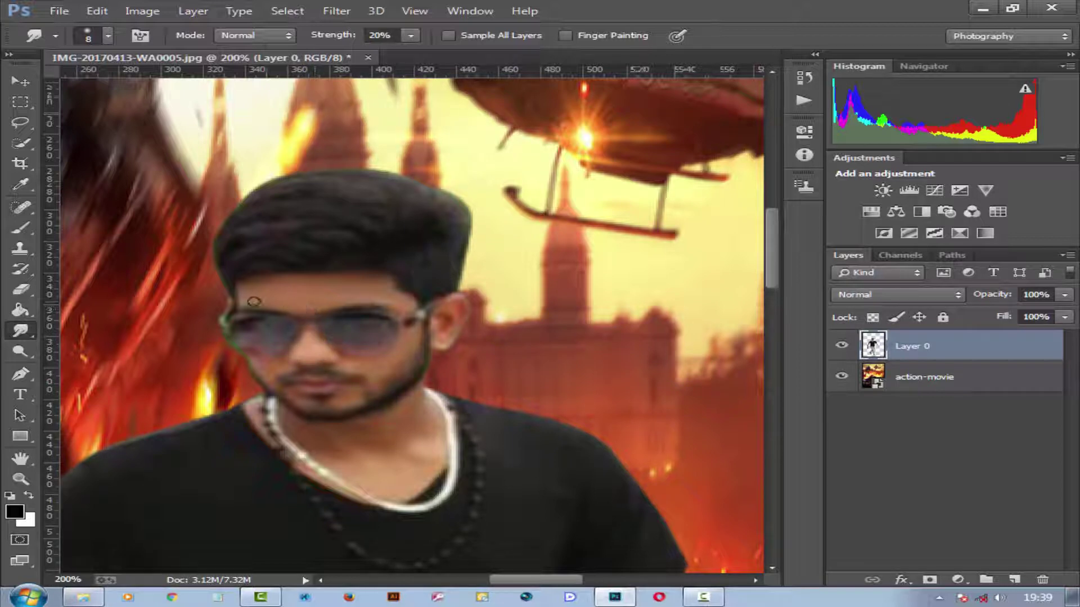
pyautogui.scroll(-1, 298, 377)
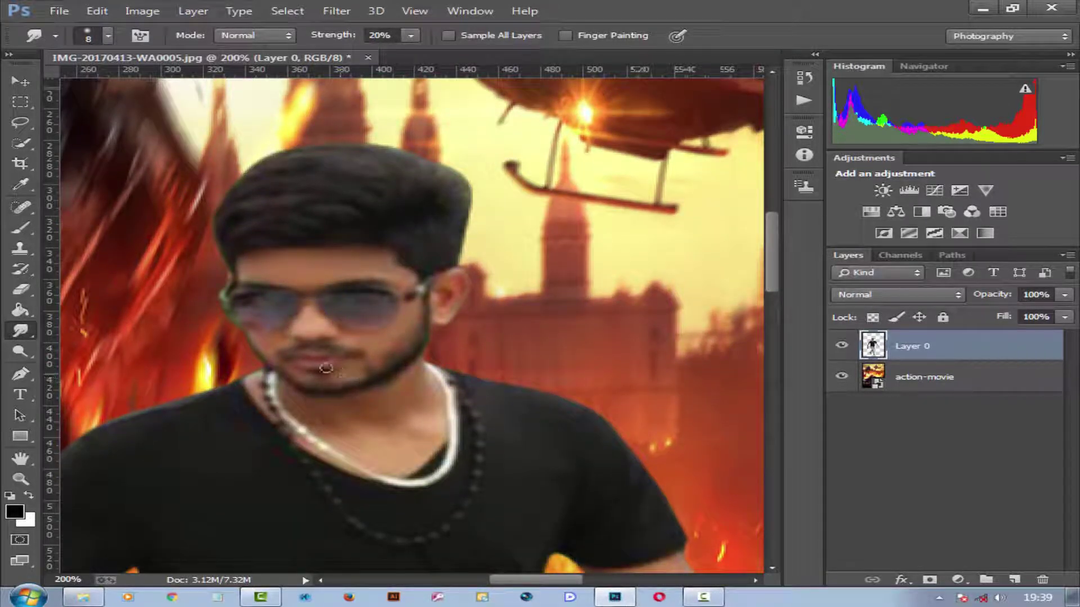
pyautogui.scroll(-2, 324, 359)
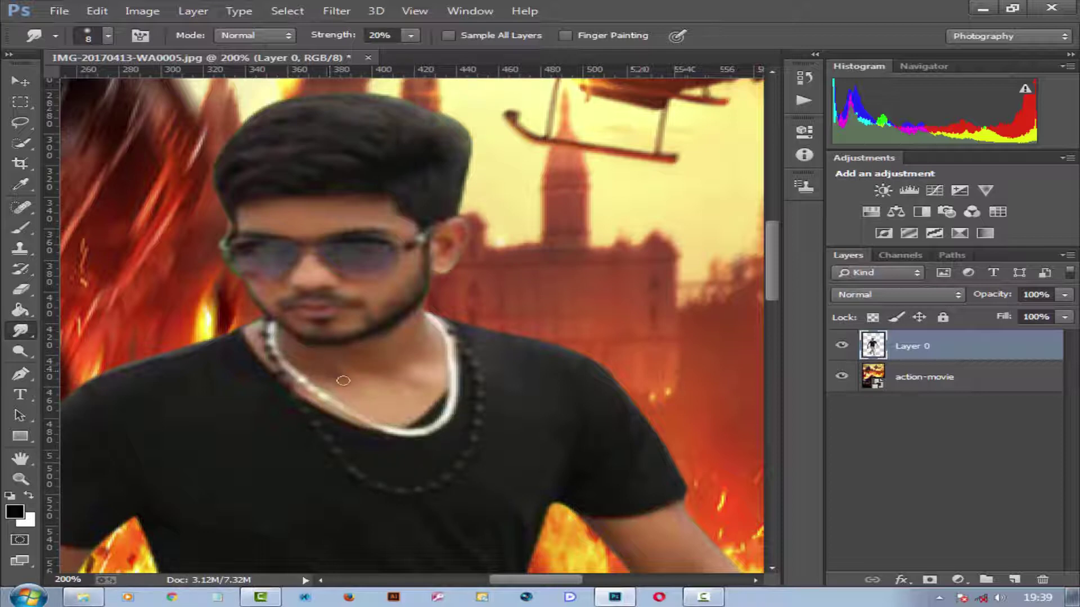
pyautogui.rightClick(402, 377)
pyautogui.moveTo(532, 403); pyautogui.dragTo(541, 402)
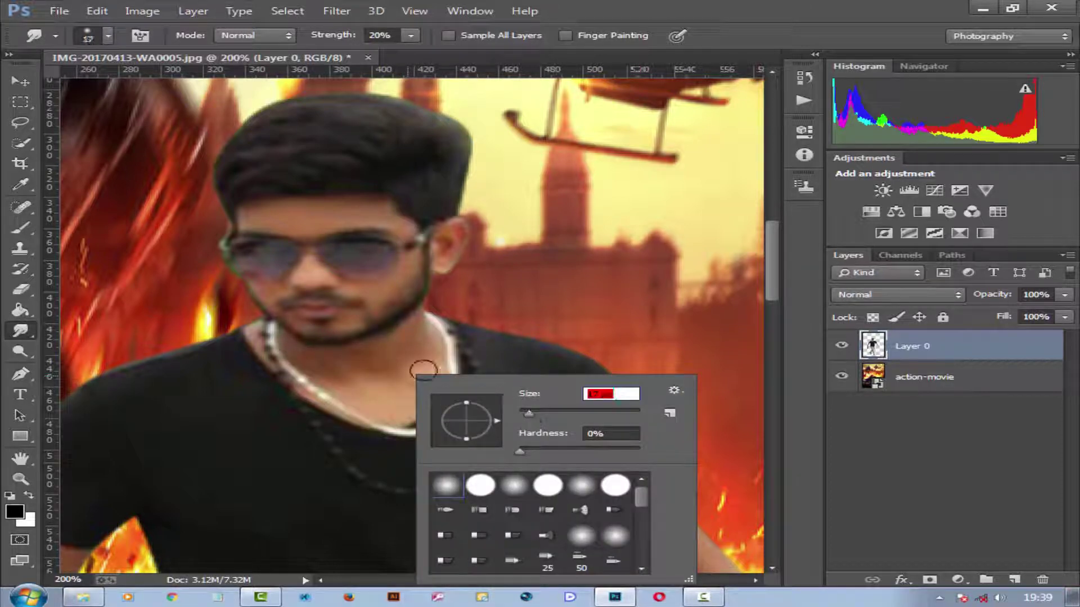
pyautogui.press('Return')
# - Smudge away the dark speck on the neck and blend the arm's outline into the flames
pyautogui.moveTo(407, 401)
pyautogui.mouseDown()
pyautogui.moveTo(350, 379)
pyautogui.moveTo(362, 369)
pyautogui.moveTo(293, 357)
pyautogui.moveTo(402, 406)
pyautogui.mouseUp()
pyautogui.moveTo(562, 437)
pyautogui.mouseDown()
pyautogui.moveTo(355, 292)
pyautogui.moveTo(439, 345)
pyautogui.moveTo(405, 379)
pyautogui.moveTo(376, 371)
pyautogui.mouseUp()
pyautogui.scroll(-3, 444, 382)
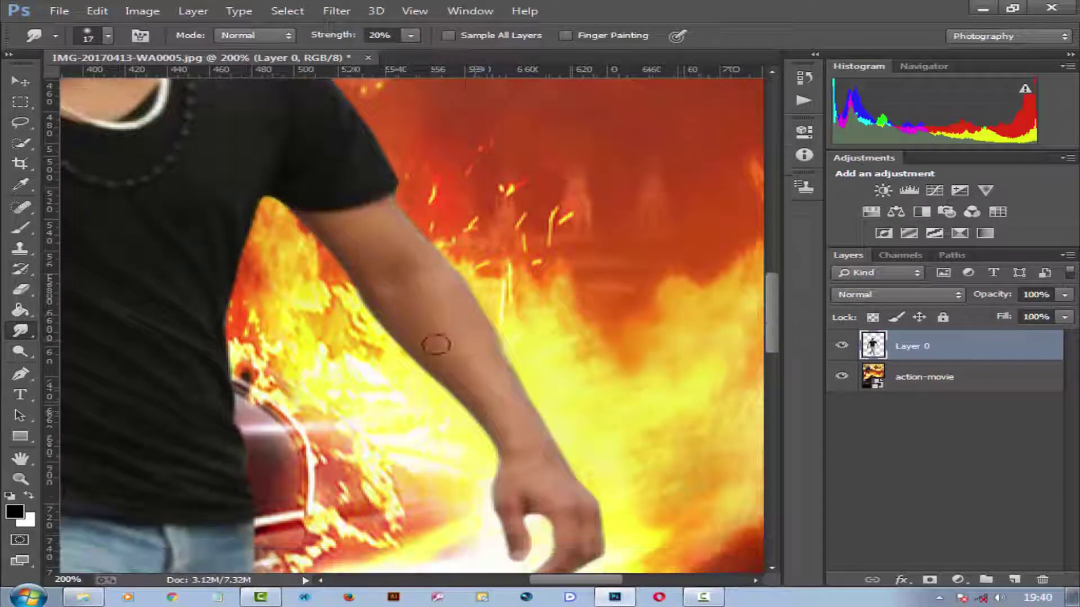
pyautogui.scroll(-3, 477, 352)
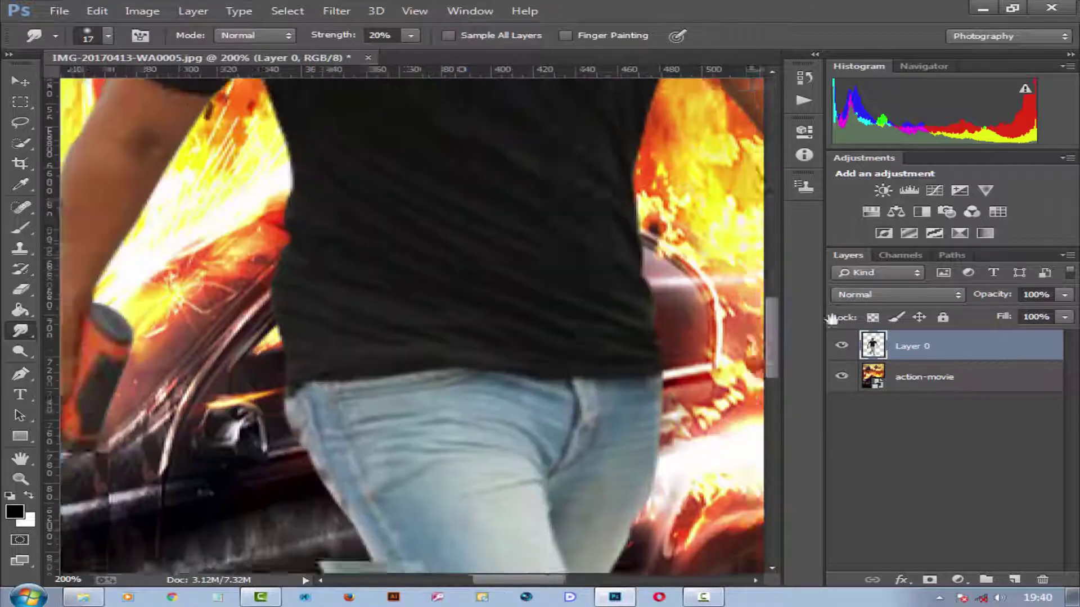
pyautogui.moveTo(559, 492); pyautogui.dragTo(668, 458)
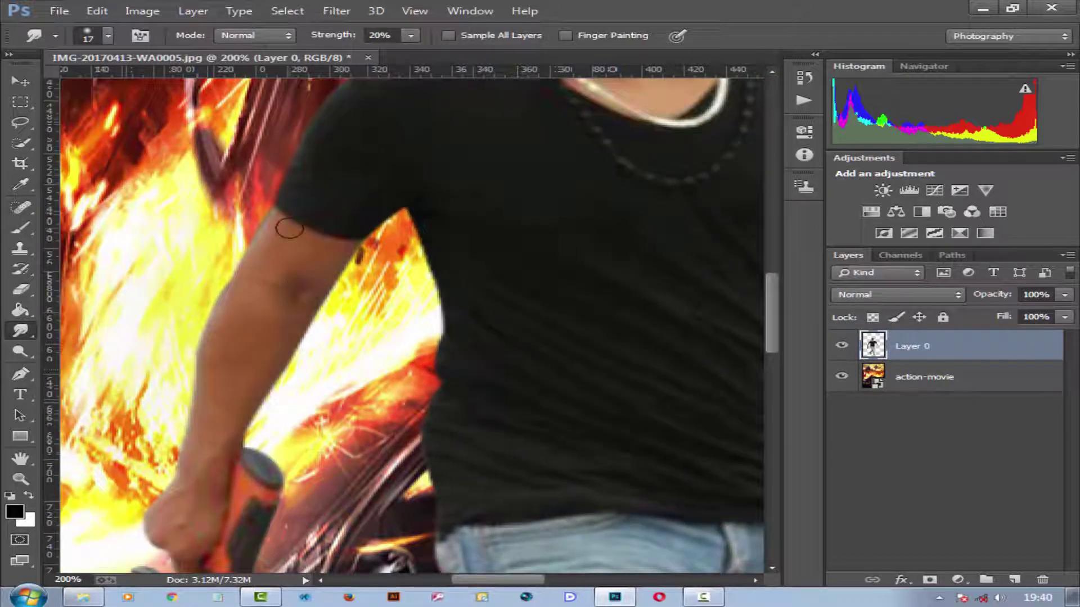
pyautogui.moveTo(225, 308); pyautogui.dragTo(289, 241)
# - Zoom out to view the whole poster composition
pyautogui.scroll(-2, 188, 521)
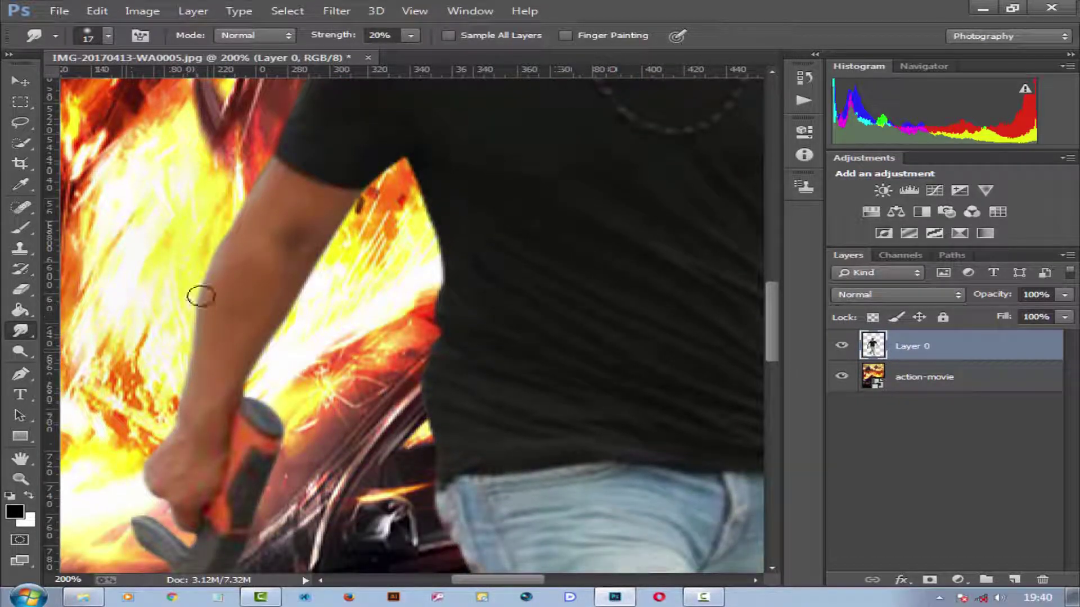
pyautogui.scroll(-2, 202, 337)
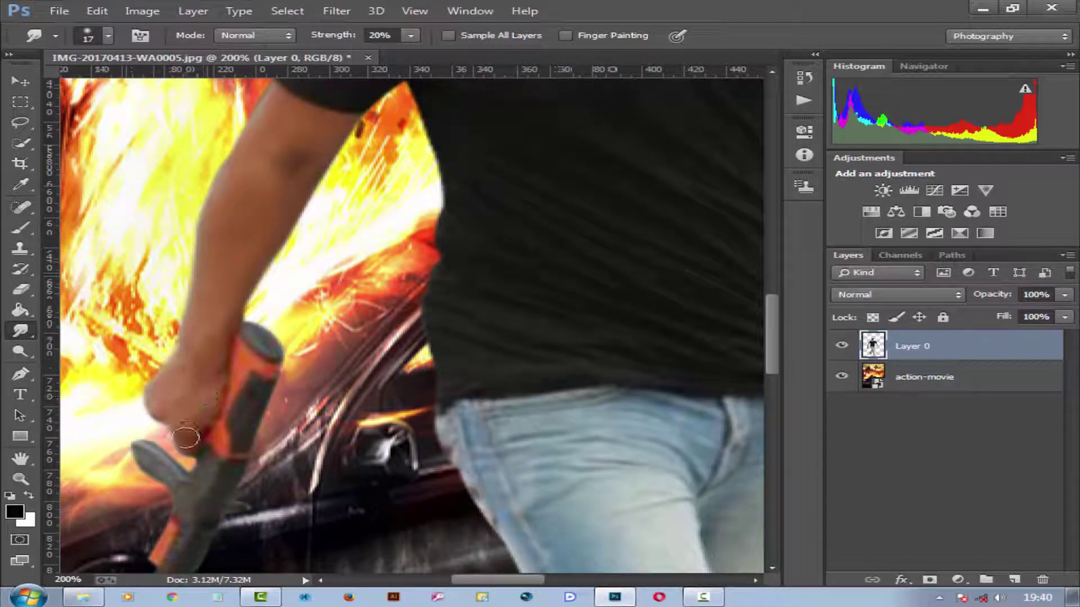
pyautogui.scroll(-2, 197, 444)
pyautogui.scroll(-4, 199, 450)
pyautogui.hotkey('alt', 'space')
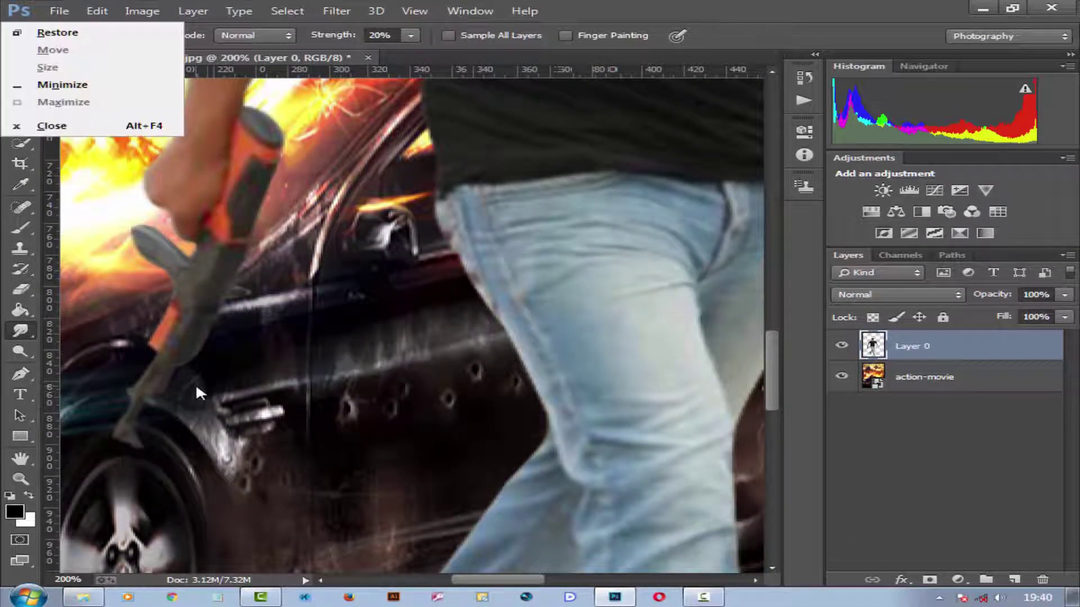
pyautogui.keyDown('alt'); pyautogui.click(245, 368); pyautogui.keyUp('alt')
pyautogui.keyDown('alt'); pyautogui.click(245, 367); pyautogui.keyUp('alt')
pyautogui.keyDown('alt'); pyautogui.click(345, 339); pyautogui.keyUp('alt')
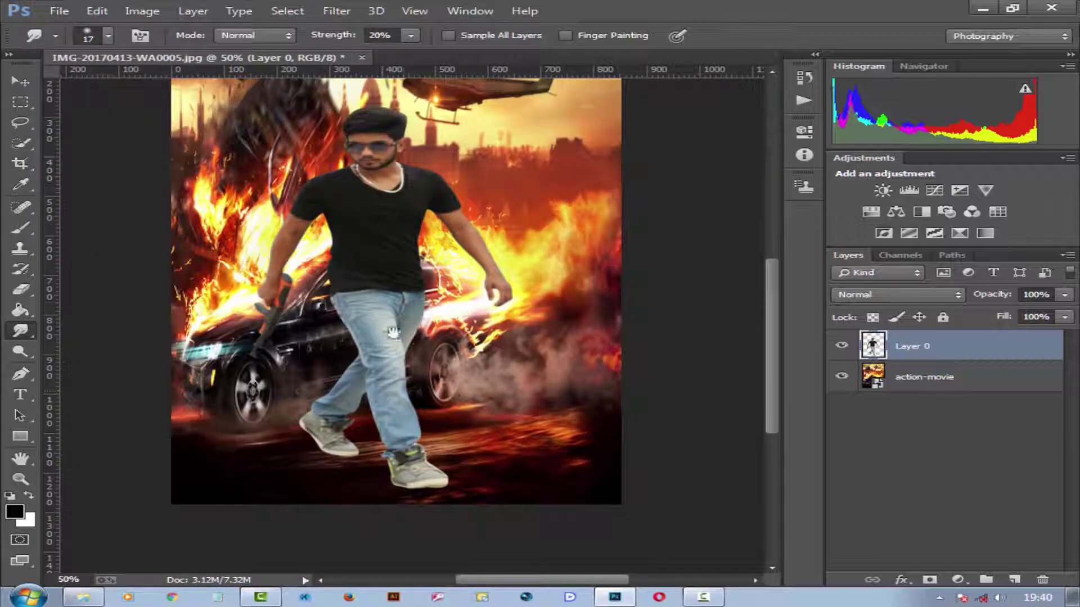
# - Apply the Camera Raw Filter to the man: Exposure +0.30, Whites +5, Blacks +7, Clarity −8, Vibrance +3, Saturation +6
pyautogui.click(336, 11)
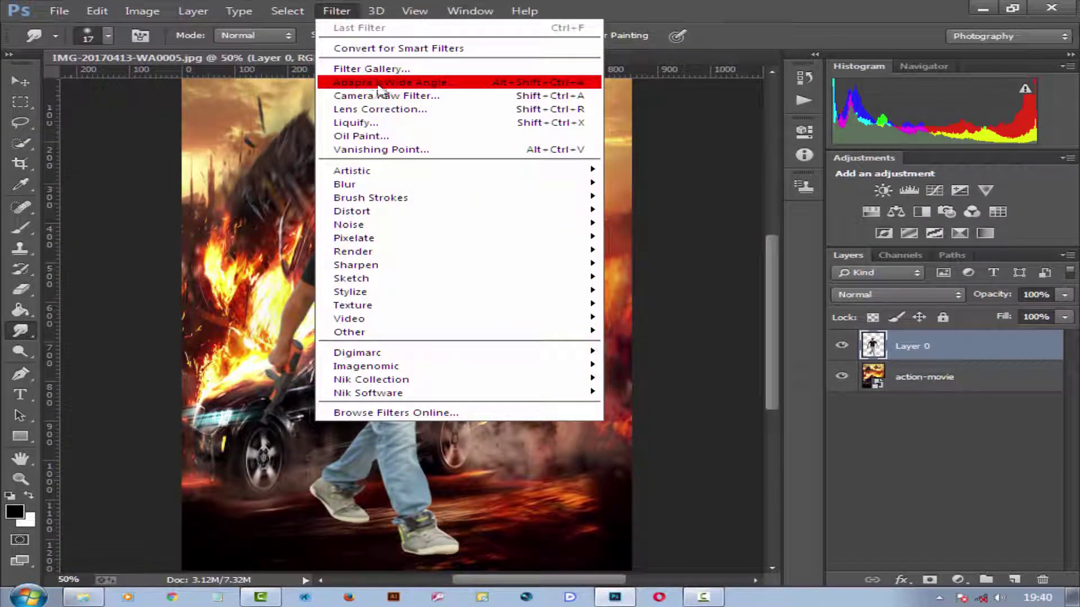
pyautogui.click(459, 100)
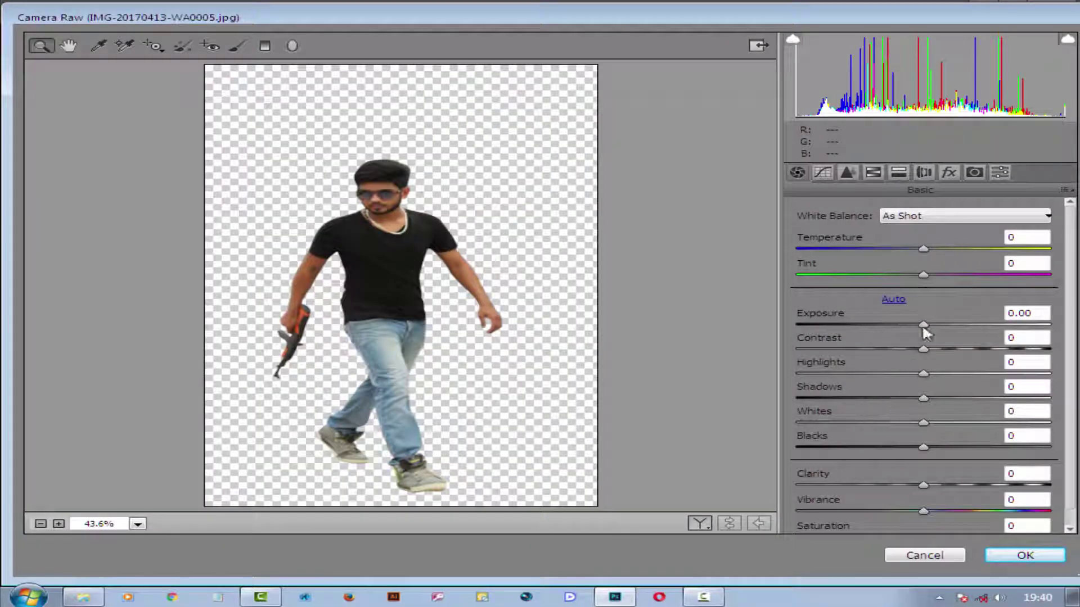
pyautogui.moveTo(922, 326); pyautogui.dragTo(930, 326)
pyautogui.scroll(-1, 928, 360)
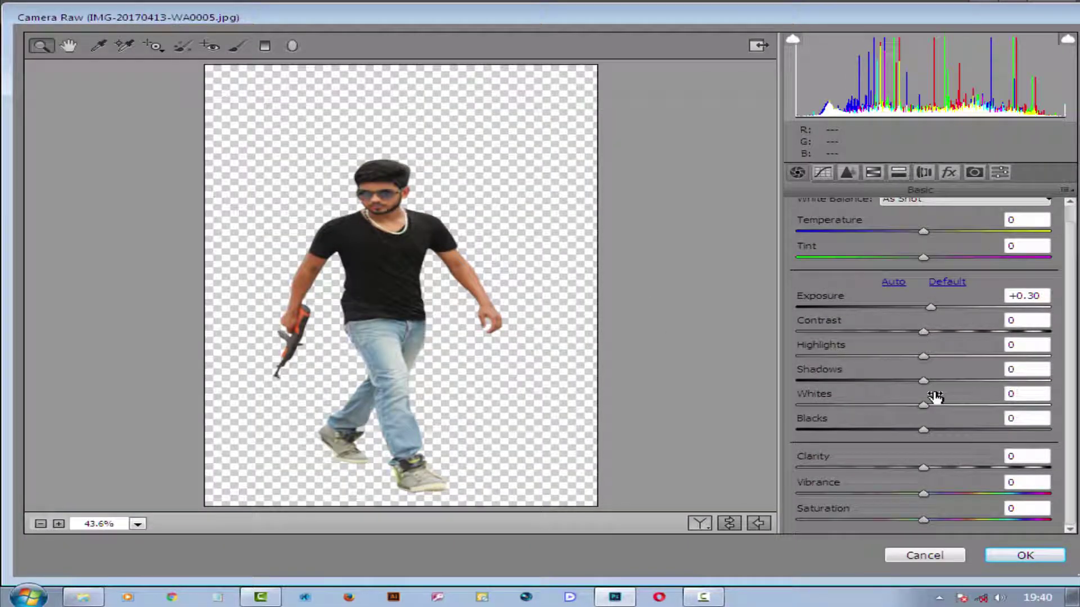
pyautogui.moveTo(923, 404); pyautogui.dragTo(936, 430)
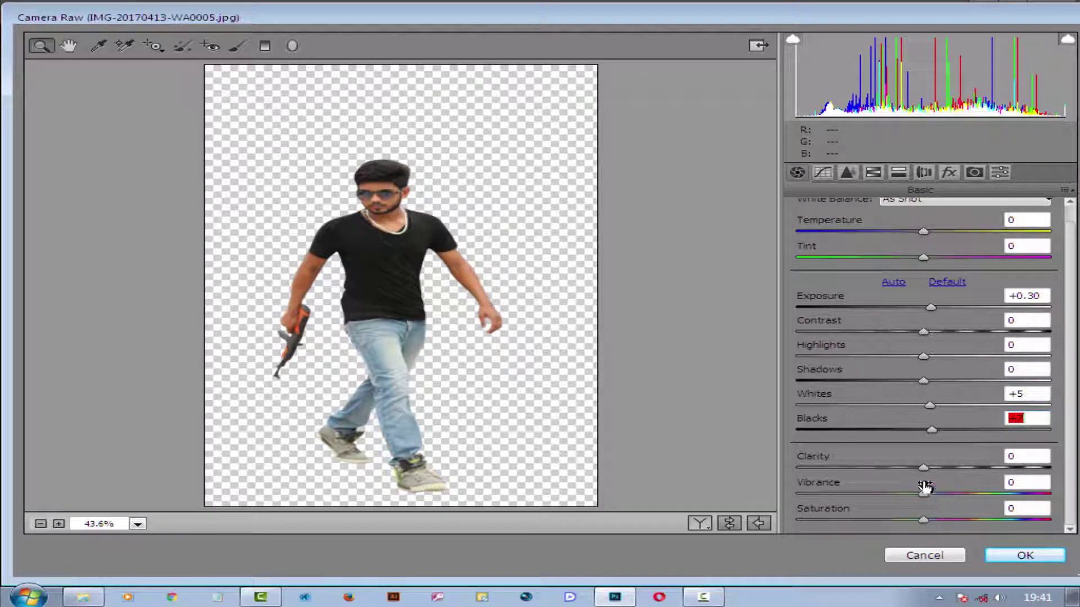
pyautogui.moveTo(922, 467); pyautogui.dragTo(945, 478)
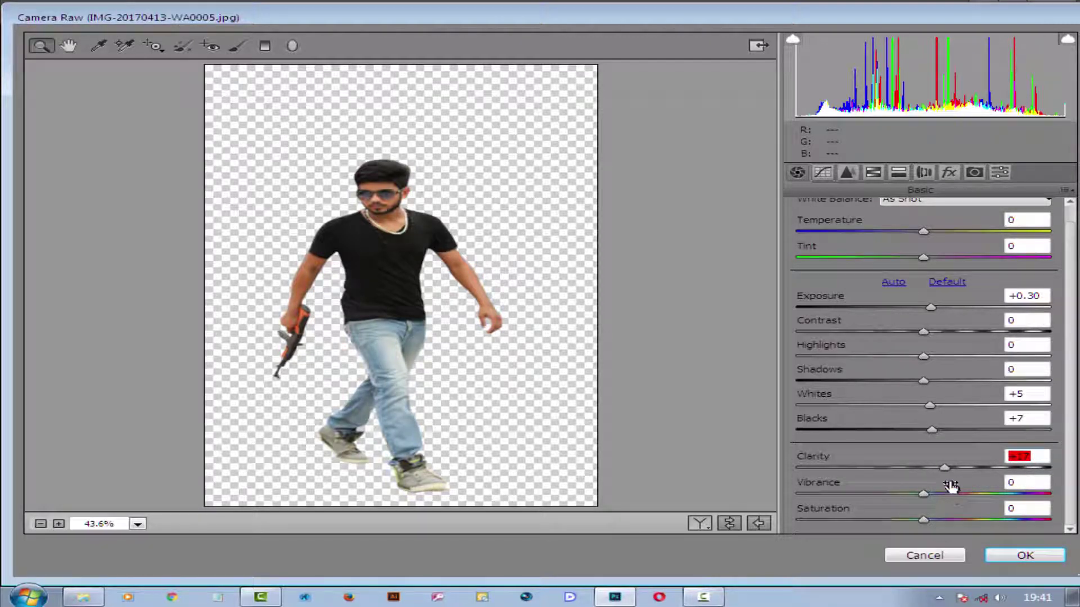
pyautogui.moveTo(949, 468)
pyautogui.mouseDown()
pyautogui.moveTo(923, 479)
pyautogui.moveTo(927, 495)
pyautogui.mouseUp()
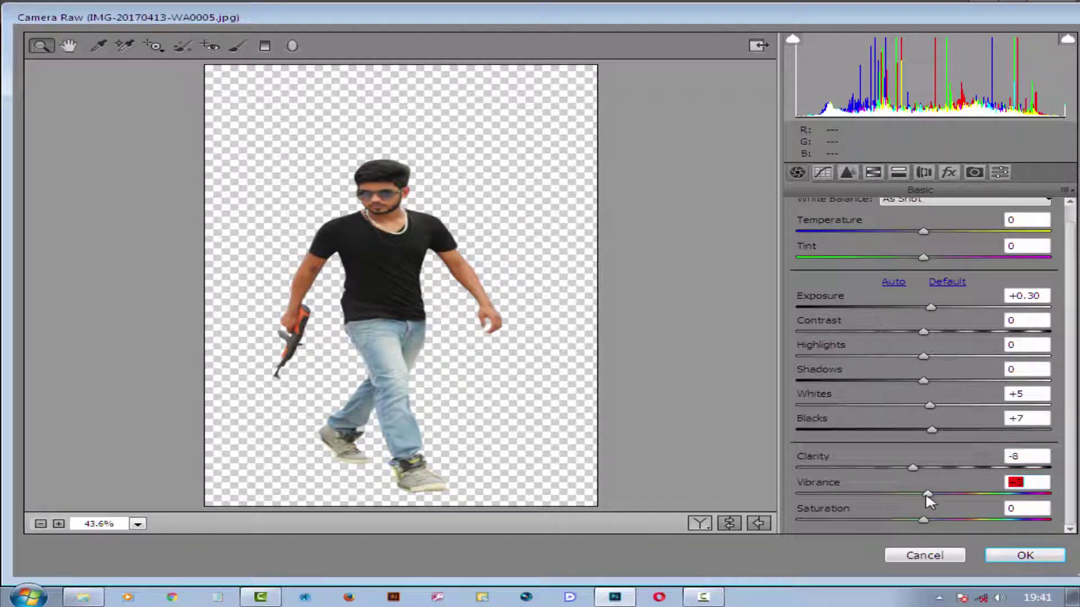
pyautogui.click(923, 514)
pyautogui.click(1003, 557)
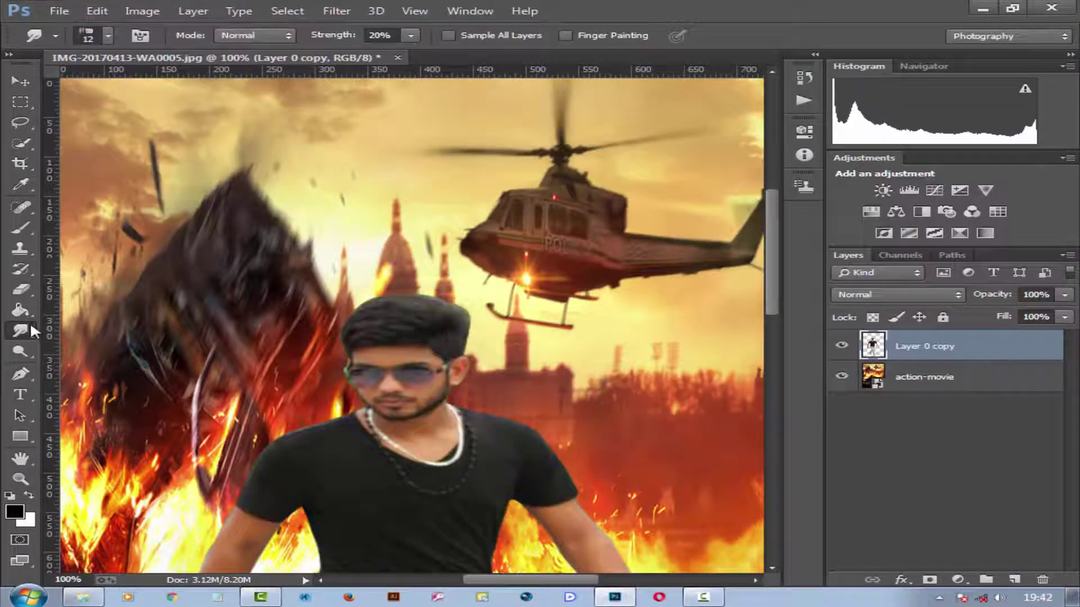
# - Set the Smudge brush size to 11 px and its strength to 75%
pyautogui.click(108, 36)
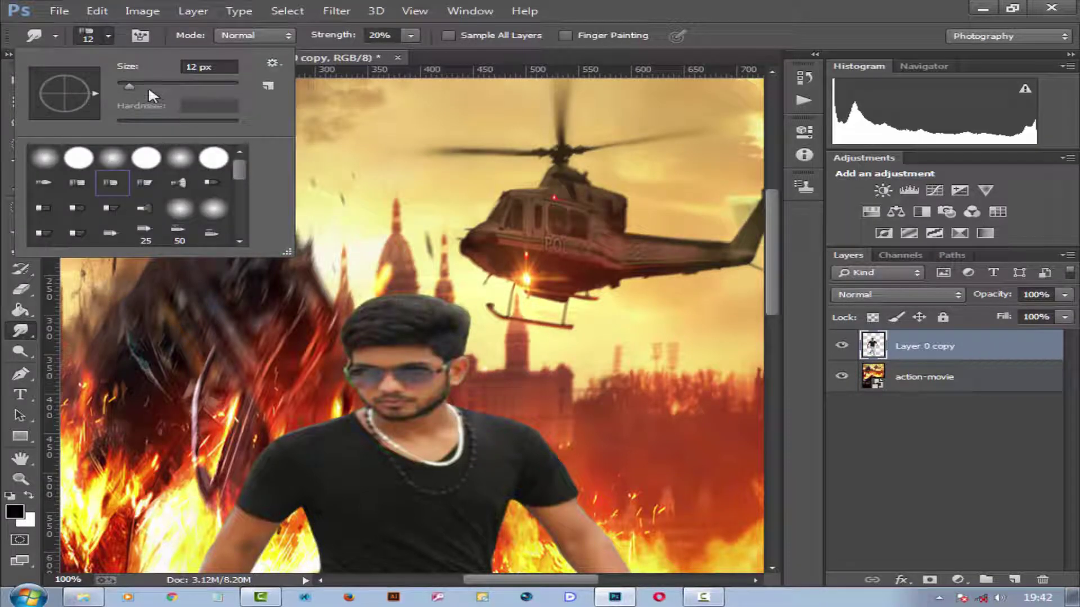
pyautogui.moveTo(131, 85)
pyautogui.mouseDown()
pyautogui.moveTo(159, 99)
pyautogui.moveTo(128, 115)
pyautogui.mouseUp()
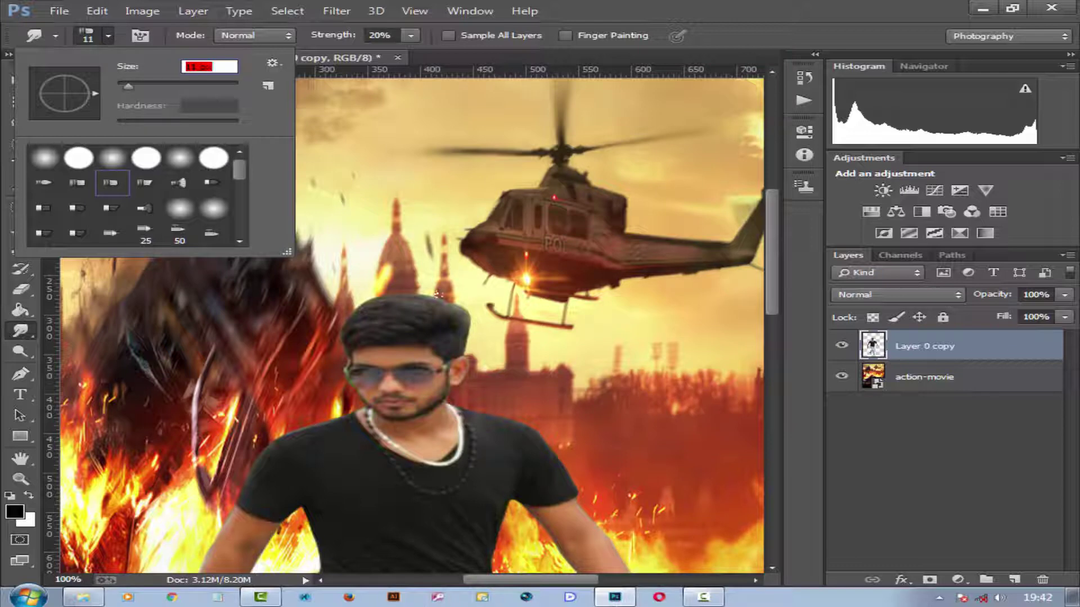
pyautogui.click(410, 36)
pyautogui.moveTo(409, 51); pyautogui.dragTo(472, 56)
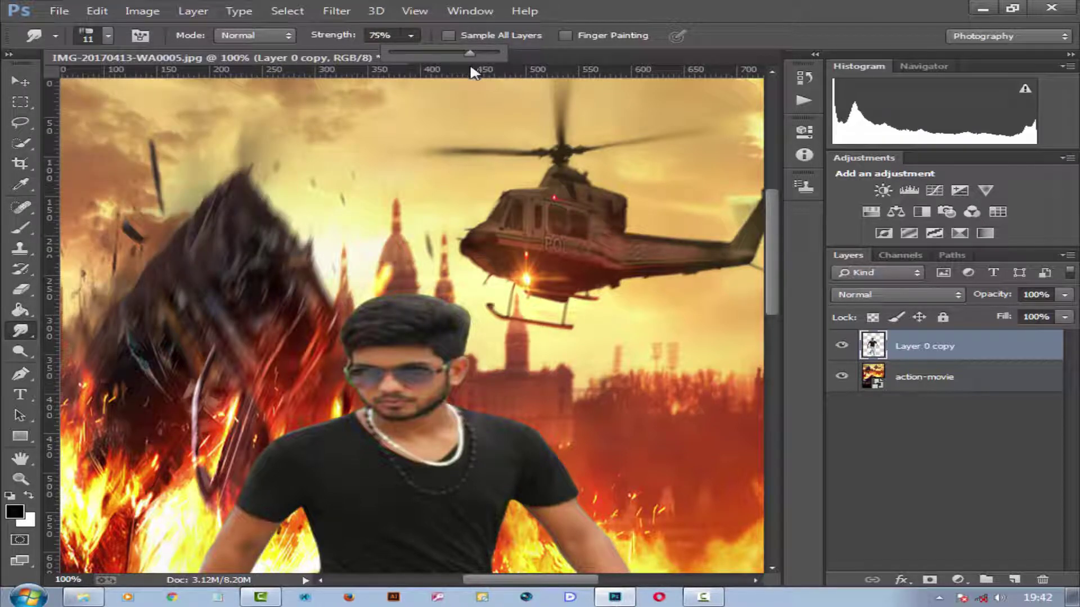
pyautogui.click(462, 274)
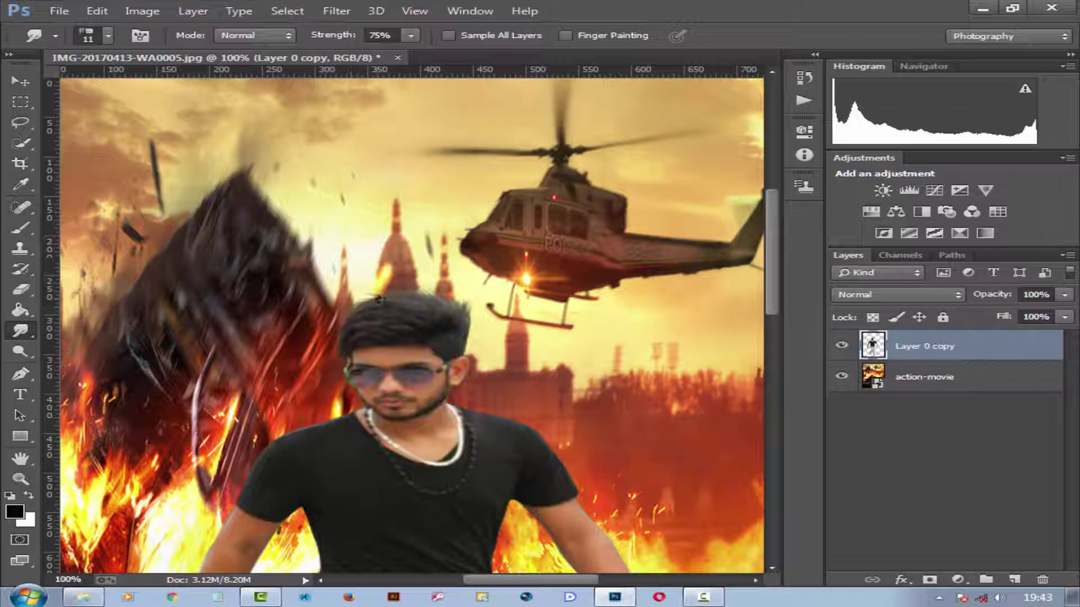
# - Smudge the top edges of the man's hair outward into wispy strands
pyautogui.moveTo(380, 299); pyautogui.dragTo(387, 296)
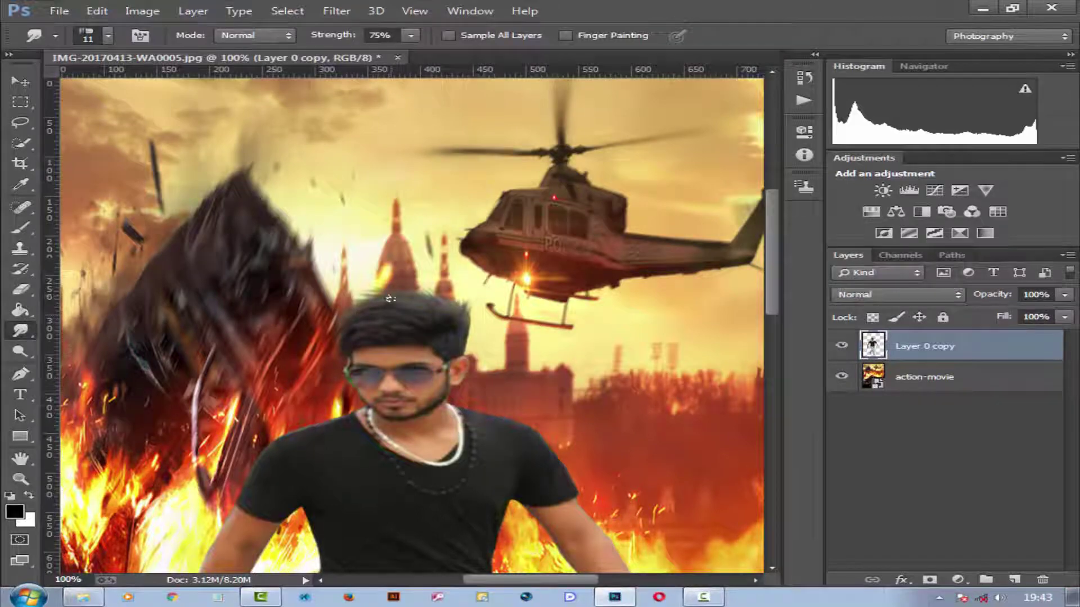
pyautogui.scroll(-1, 356, 306)
pyautogui.scroll(-1, 393, 306)
pyautogui.scroll(1, 466, 276)
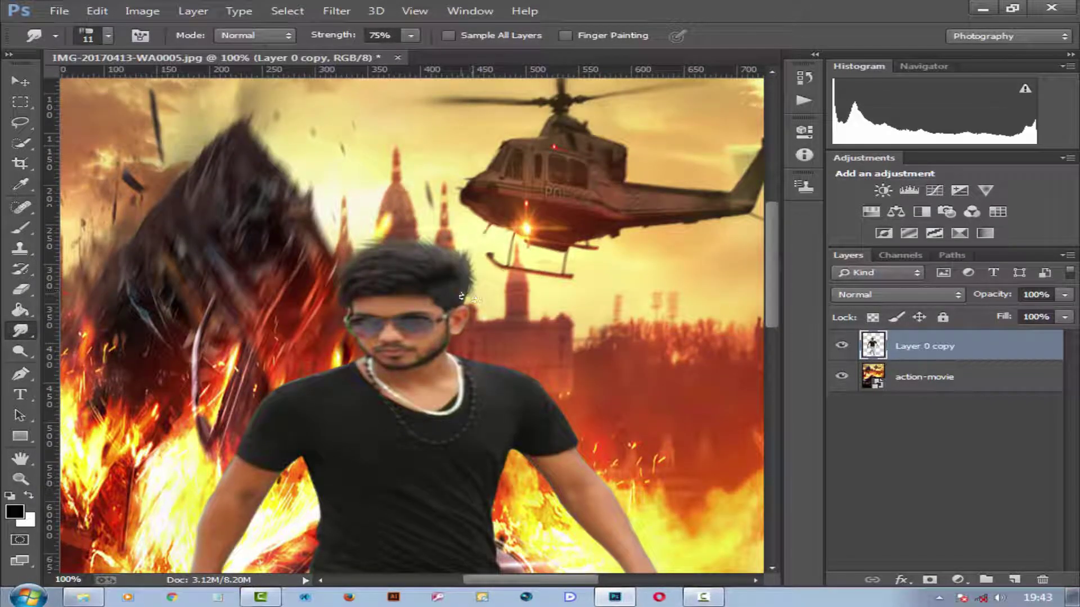
pyautogui.scroll(1, 470, 307)
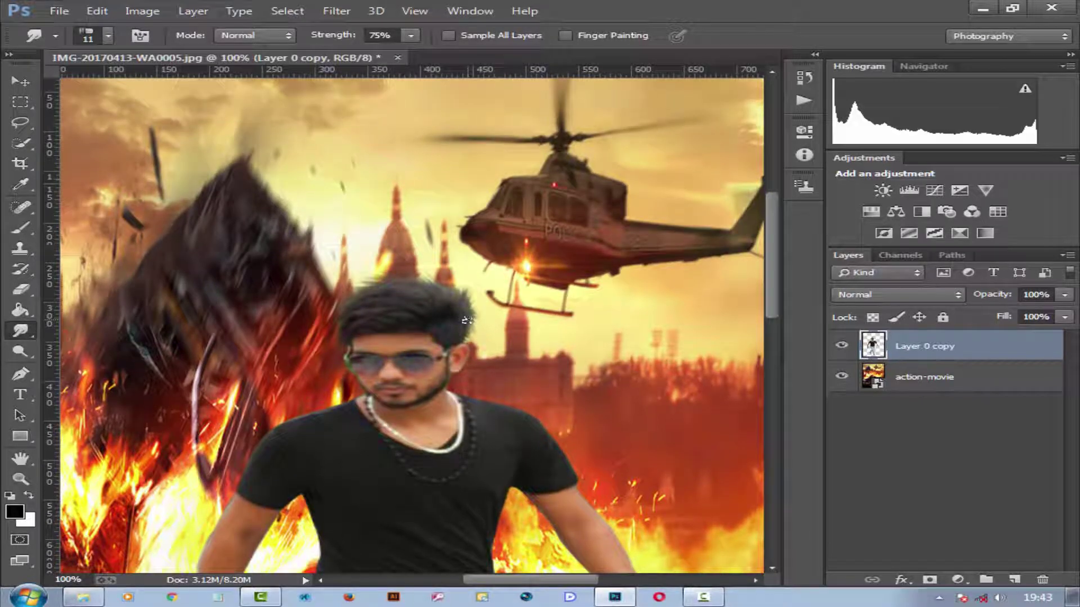
pyautogui.scroll(1, 464, 349)
pyautogui.scroll(2, 456, 383)
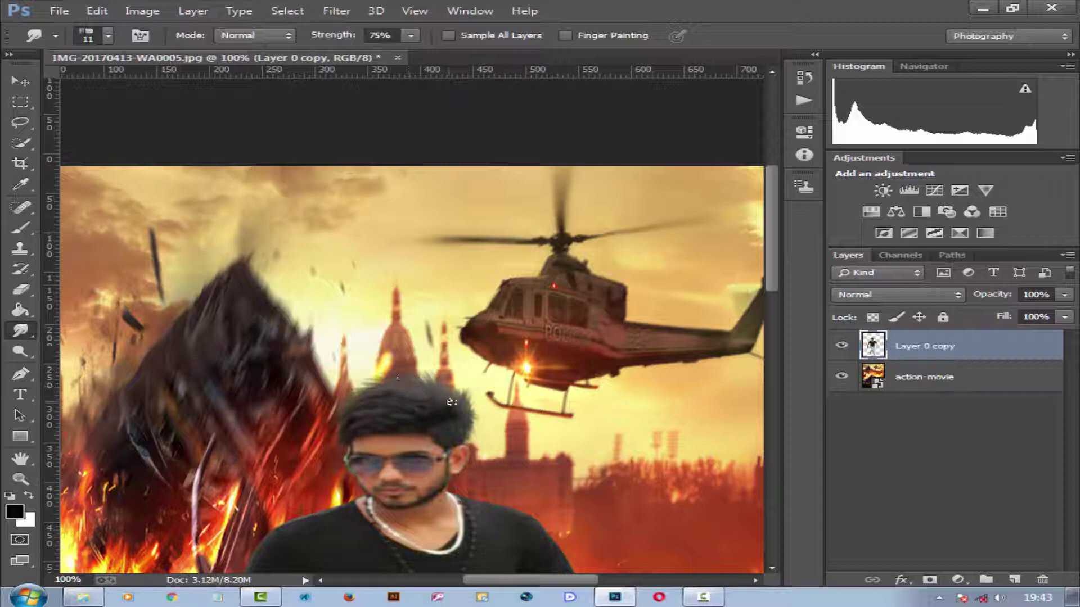
pyautogui.scroll(-2, 457, 387)
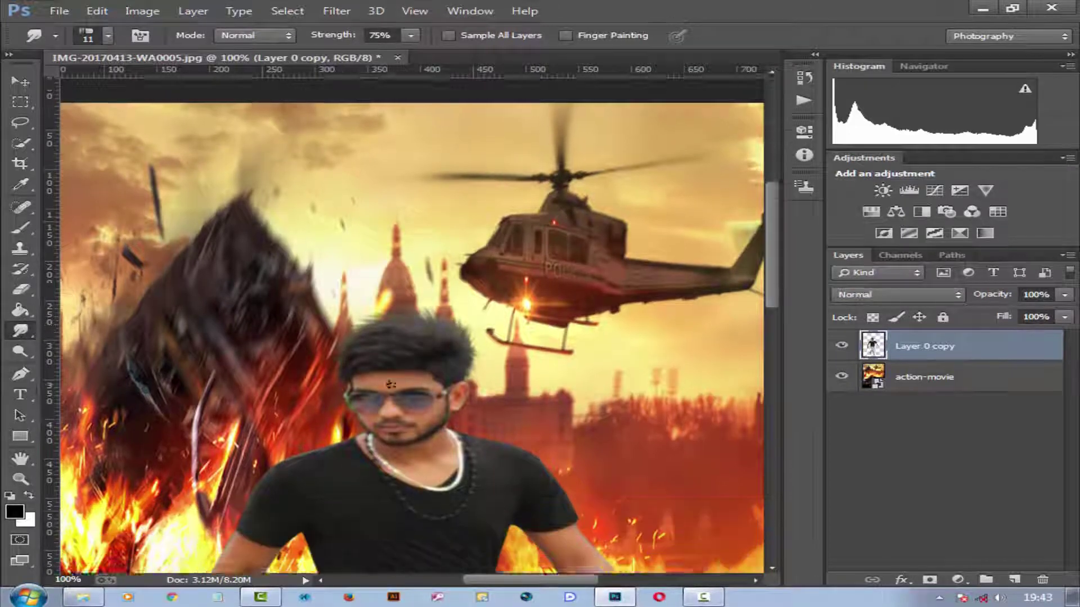
pyautogui.scroll(-1, 347, 290)
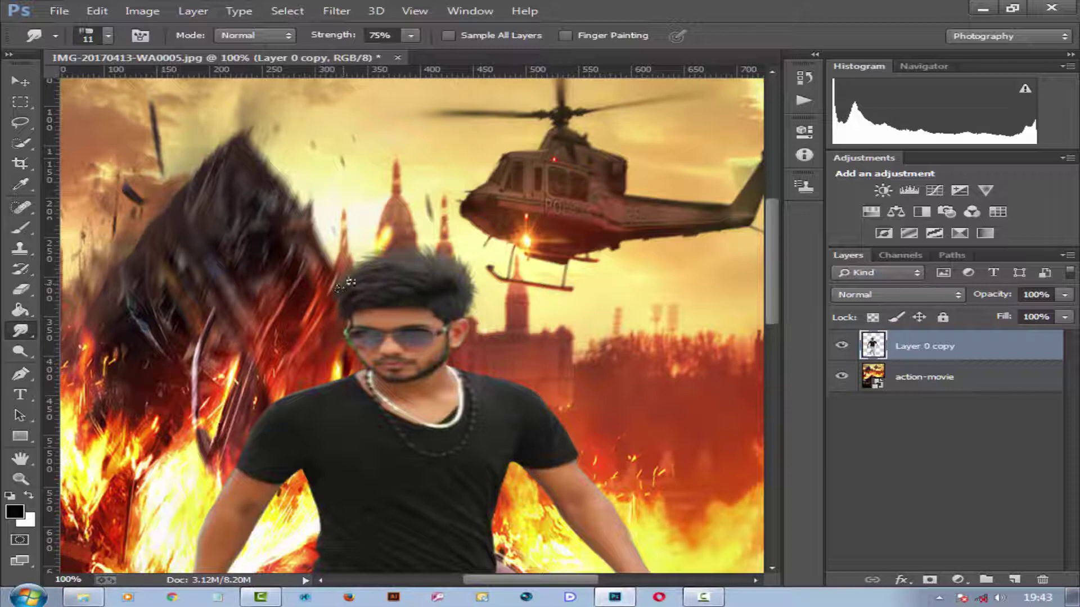
pyautogui.scroll(-2, 358, 262)
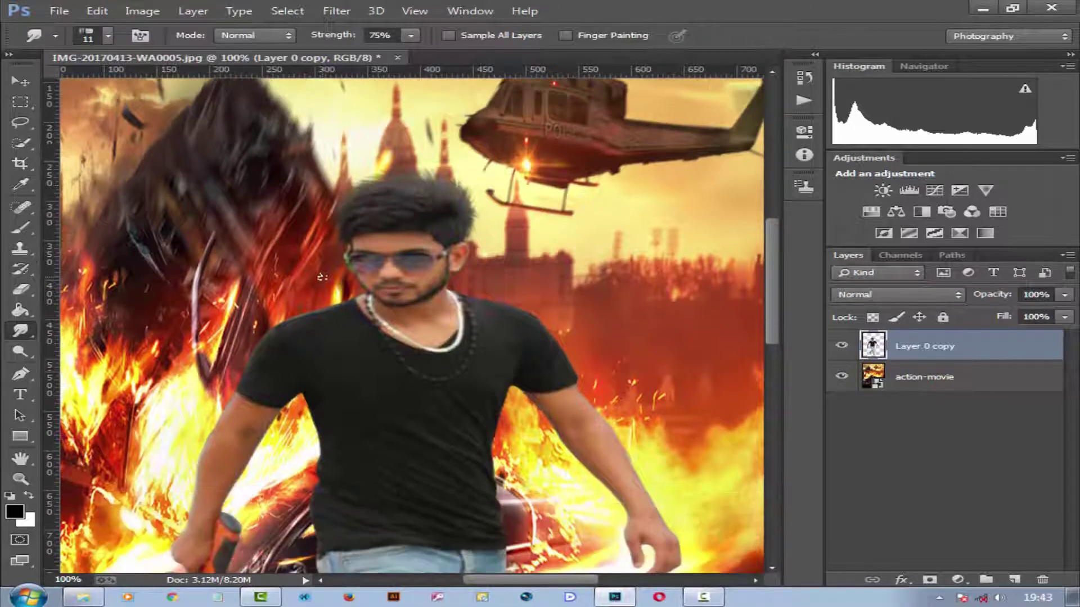
pyautogui.scroll(-1, 351, 242)
pyautogui.scroll(1, 346, 224)
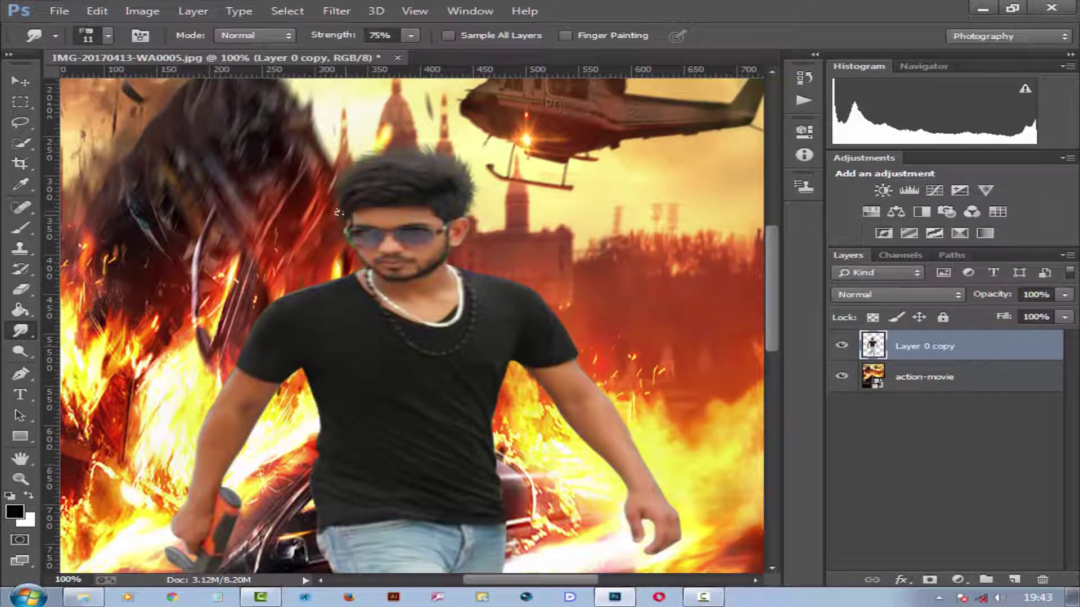
pyautogui.scroll(-1, 337, 208)
pyautogui.scroll(-1, 335, 216)
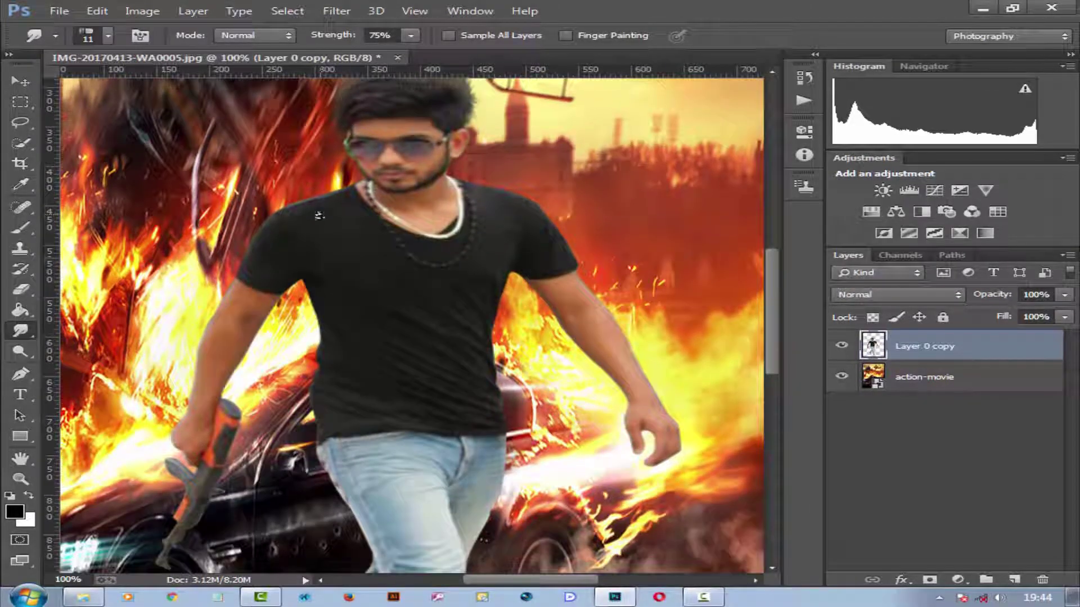
pyautogui.scroll(3, 330, 239)
# - Zoom out to 50% to view the whole poster
pyautogui.keyDown('alt'); pyautogui.click(331, 238); pyautogui.keyUp('alt')
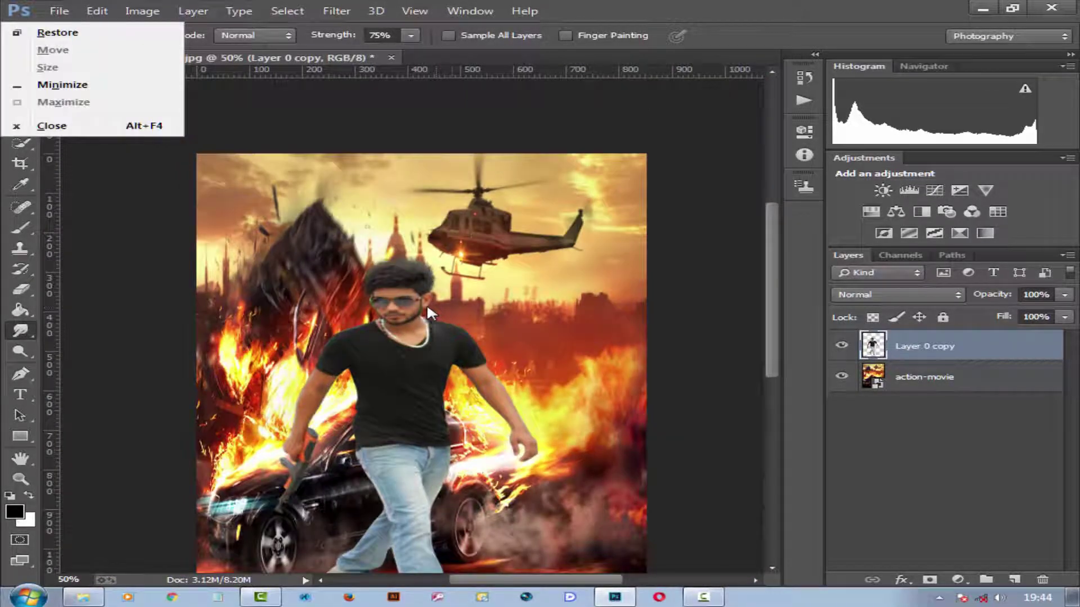
pyautogui.press('Escape')
pyautogui.scroll(-2, 433, 375)
pyautogui.scroll(-1, 433, 375)
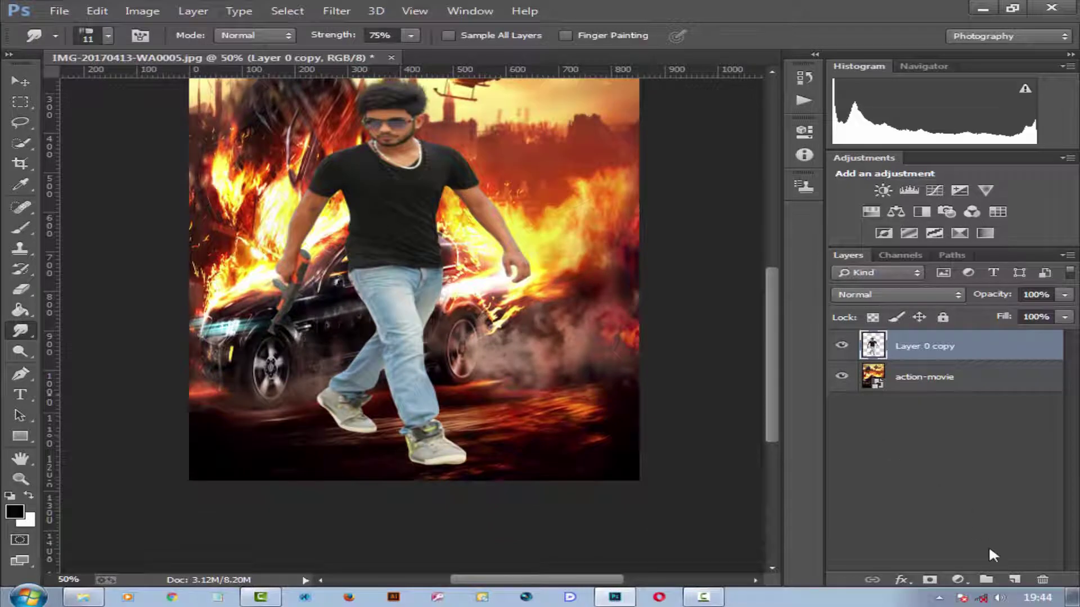
# - Add a new empty layer and set up a soft Brush at 62 px, 0% hardness
pyautogui.click(1014, 579)
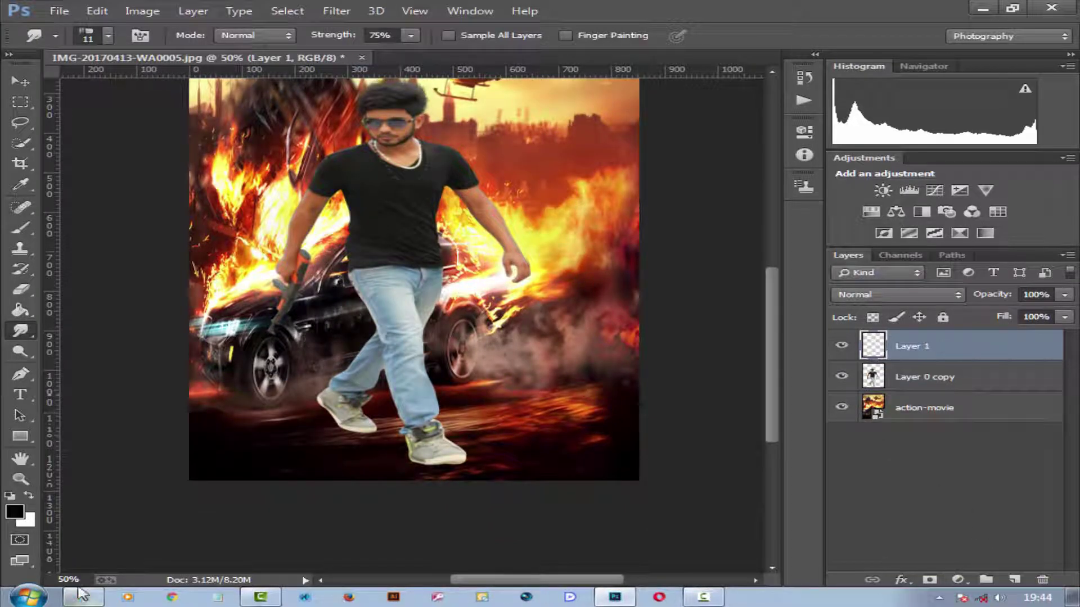
pyautogui.click(32, 228)
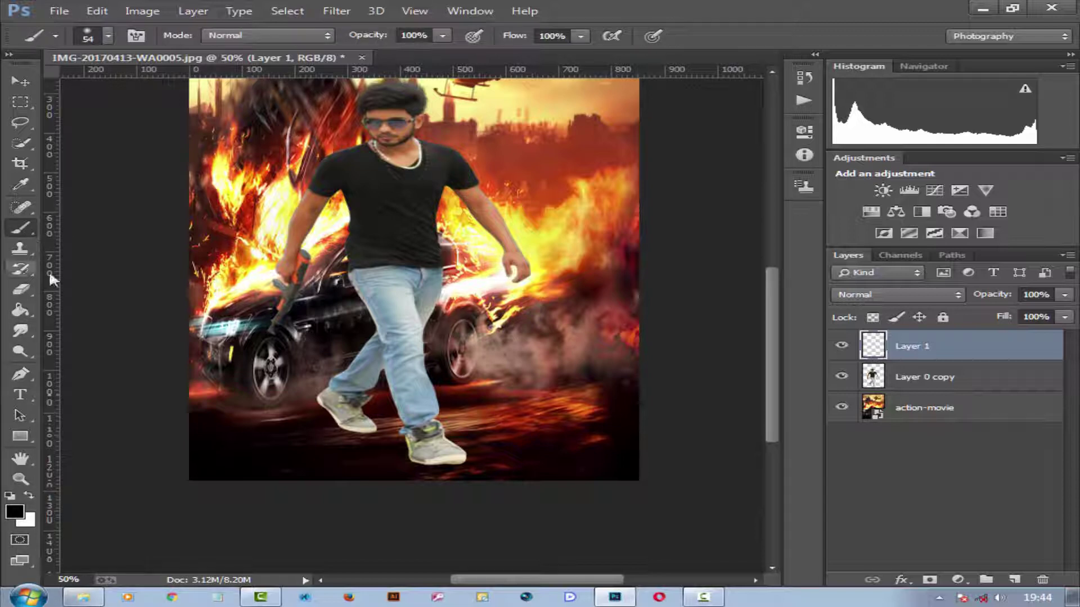
pyautogui.rightClick(362, 427)
pyautogui.moveTo(506, 416); pyautogui.dragTo(510, 416)
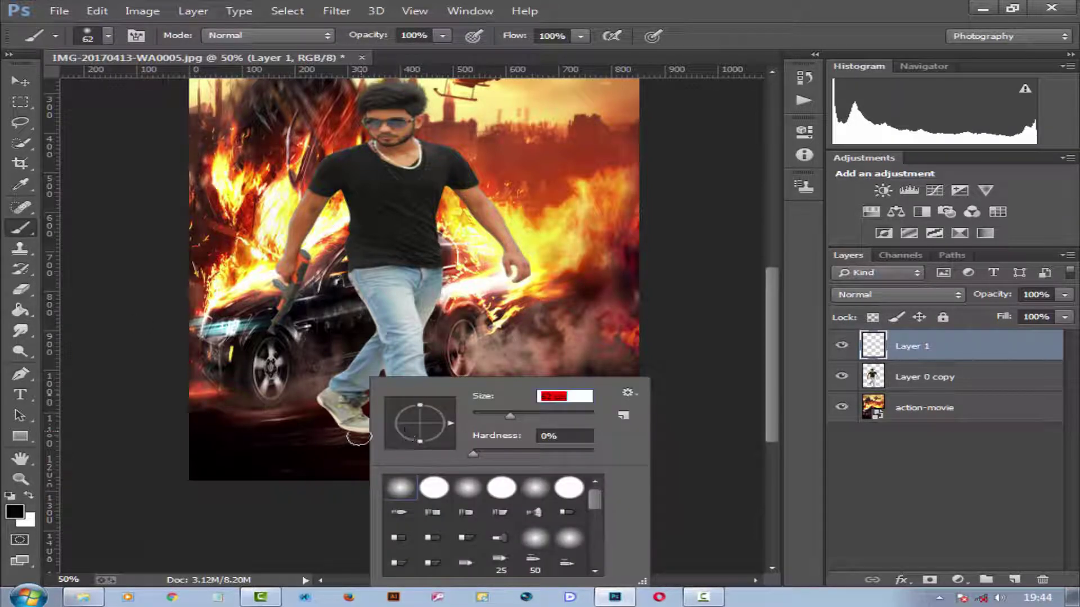
# - Move Layer 1 below Layer 0 copy, between the man and the background
pyautogui.scroll(-5, 554, 458)
pyautogui.scroll(3, 555, 457)
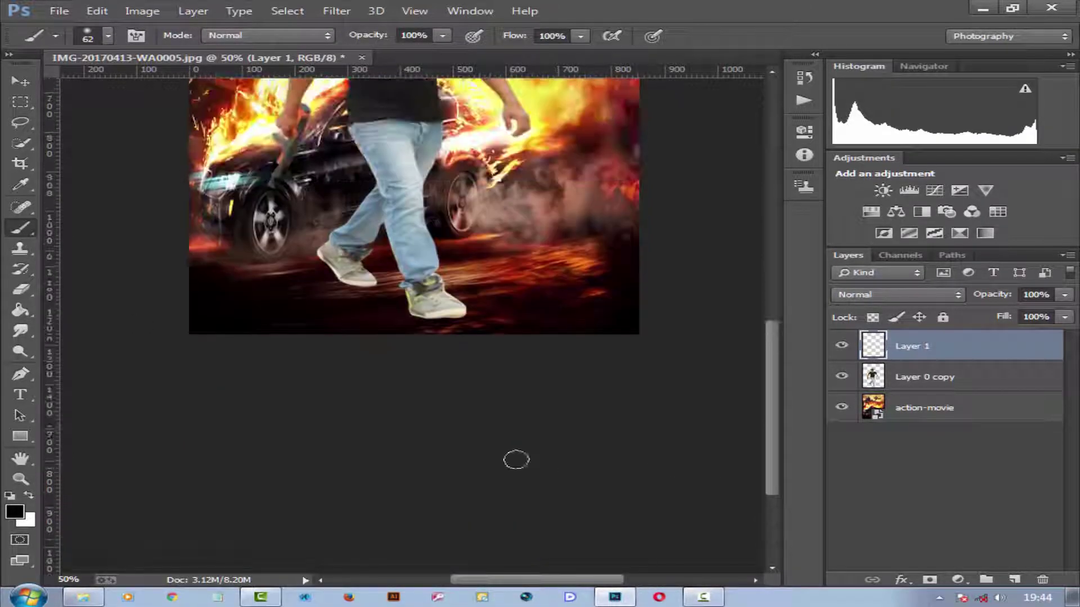
pyautogui.scroll(3, 513, 458)
pyautogui.scroll(1, 387, 488)
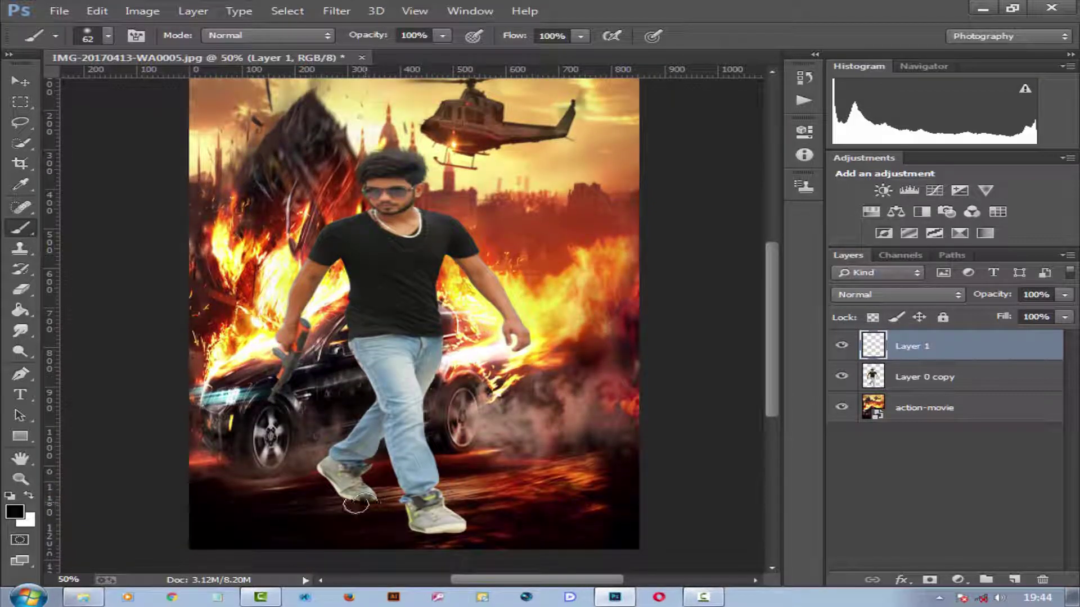
pyautogui.moveTo(966, 349); pyautogui.dragTo(963, 388)
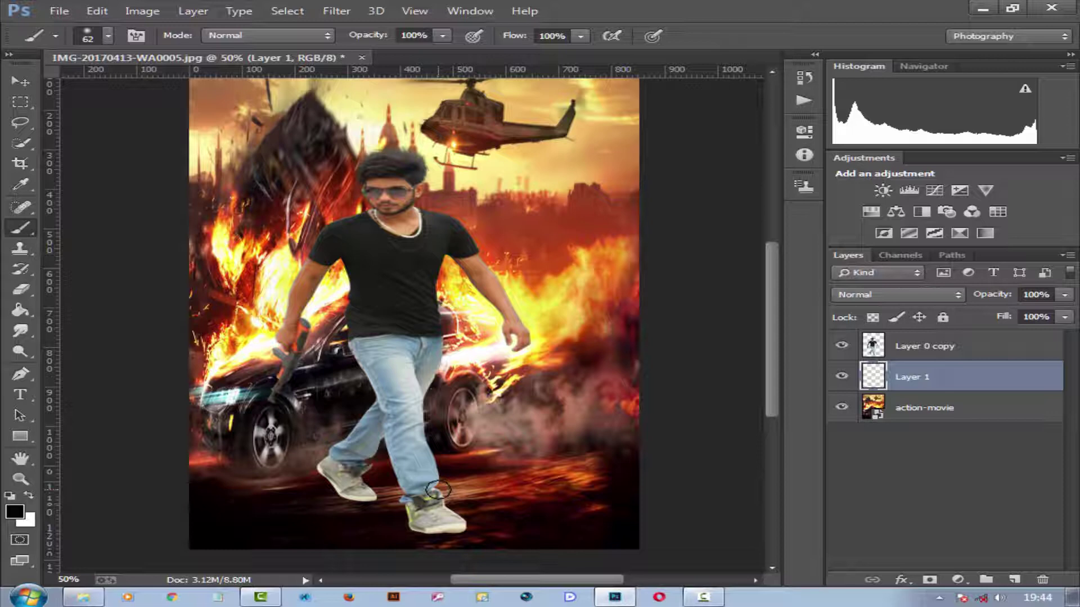
# - Free-transform Layer 1's shadow, enlarging and nudging it to span under both shoes
pyautogui.hotkey('ctrl', 't')
pyautogui.moveTo(371, 491); pyautogui.dragTo(379, 493)
pyautogui.moveTo(411, 527); pyautogui.dragTo(415, 534)
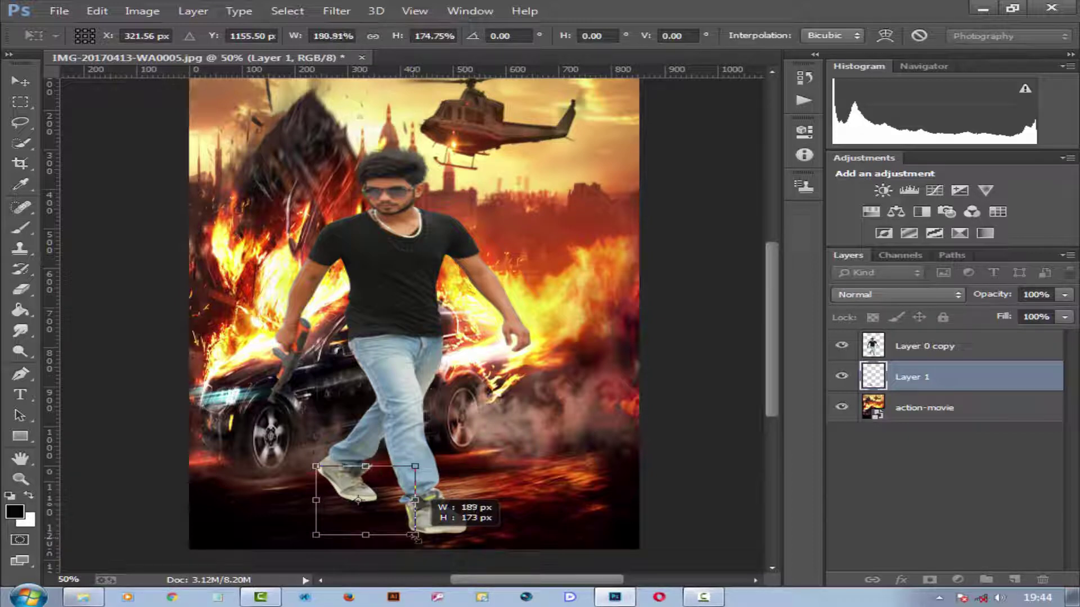
pyautogui.moveTo(316, 466)
pyautogui.mouseDown()
pyautogui.moveTo(296, 479)
pyautogui.moveTo(325, 495)
pyautogui.mouseUp()
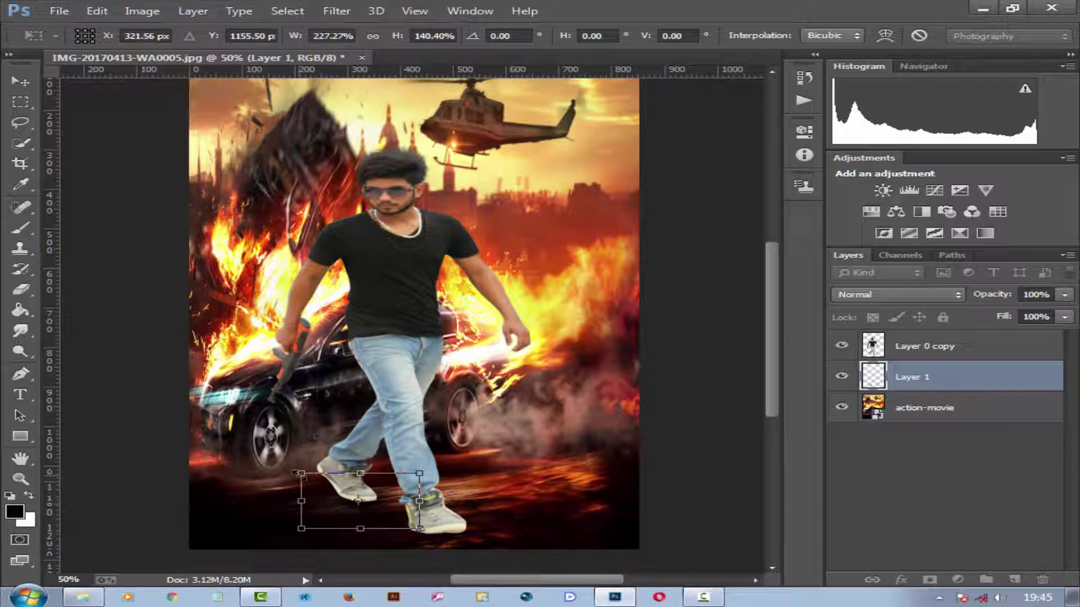
pyautogui.moveTo(297, 474); pyautogui.dragTo(285, 470)
pyautogui.moveTo(328, 504); pyautogui.dragTo(328, 505)
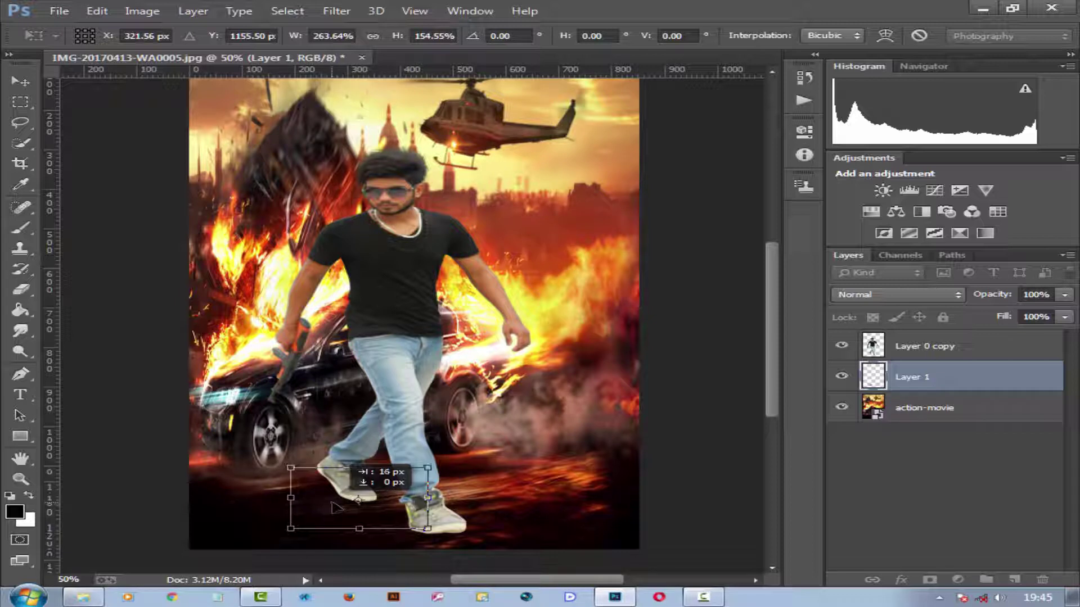
pyautogui.moveTo(334, 507); pyautogui.dragTo(335, 507)
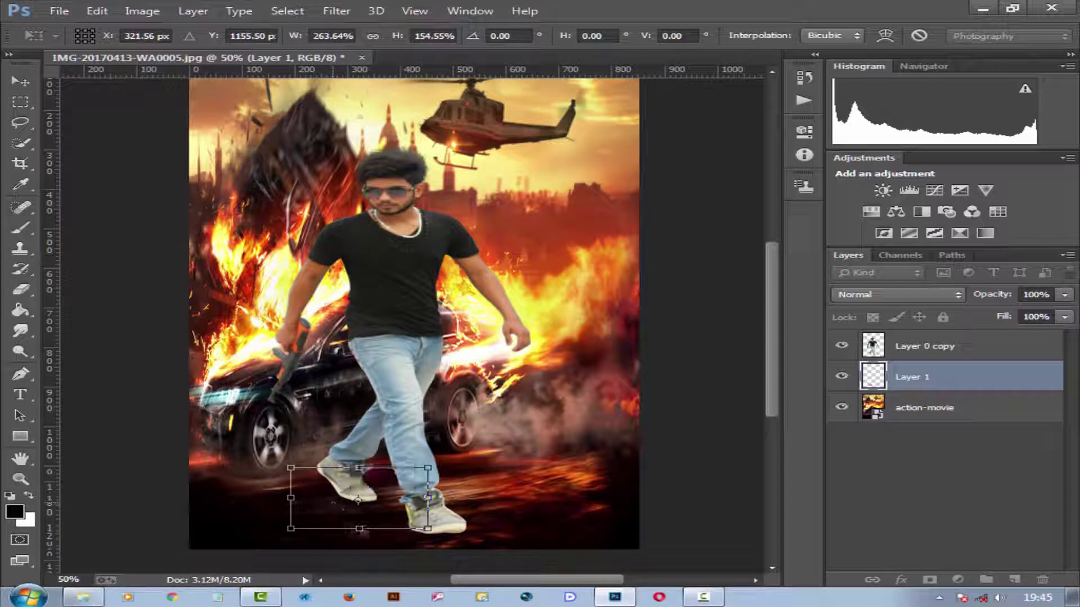
pyautogui.click(940, 35)
# - Add Layer 2 with a dark stroke under the right shoe, stretched wider and taller
pyautogui.click(1014, 580)
pyautogui.scroll(-2, 494, 515)
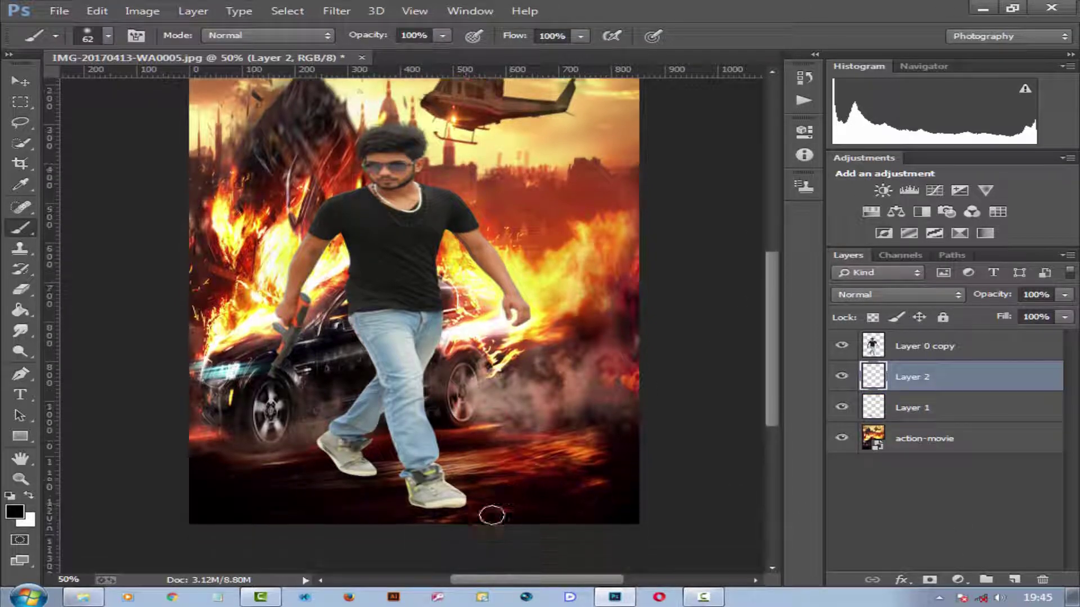
pyautogui.moveTo(446, 501)
pyautogui.mouseDown()
pyautogui.moveTo(479, 514)
pyautogui.moveTo(514, 505)
pyautogui.moveTo(460, 543)
pyautogui.moveTo(465, 507)
pyautogui.moveTo(487, 510)
pyautogui.mouseUp()
pyautogui.hotkey('ctrl', 't')
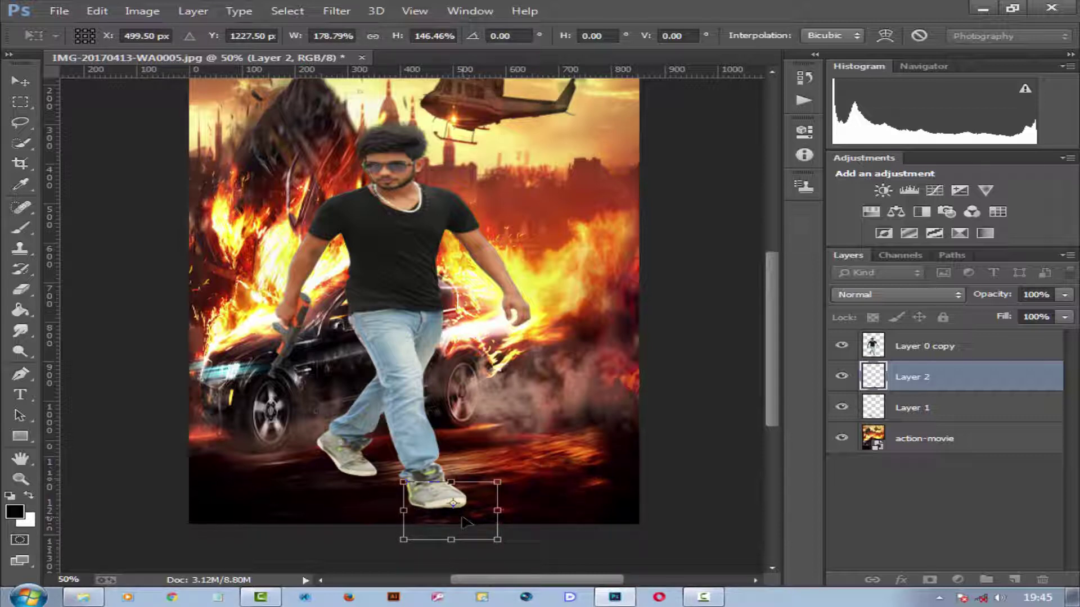
pyautogui.moveTo(403, 510); pyautogui.dragTo(399, 513)
pyautogui.moveTo(497, 510); pyautogui.dragTo(507, 513)
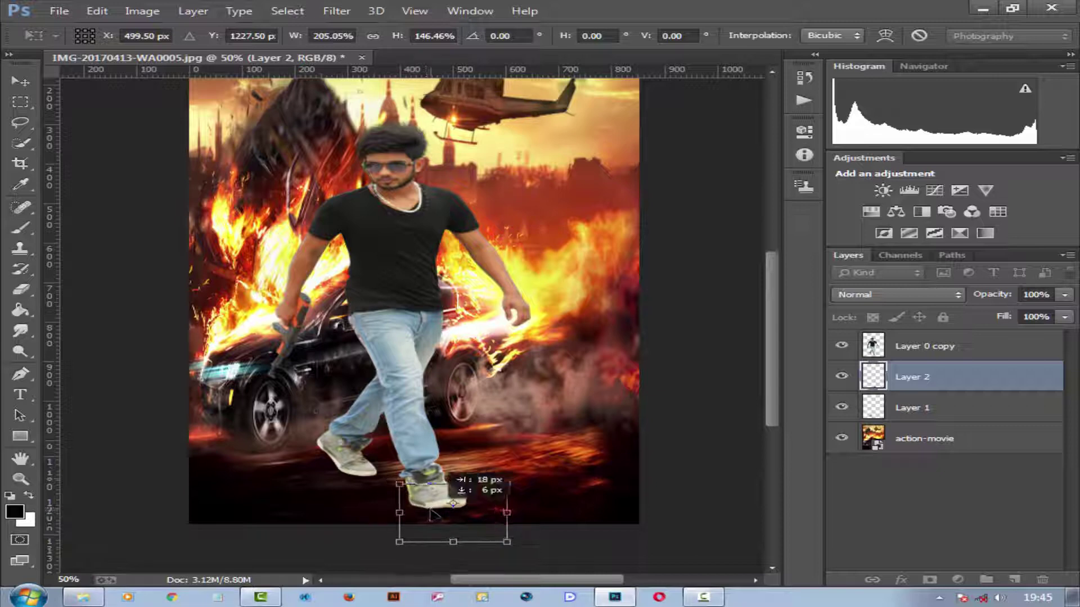
pyautogui.moveTo(454, 484); pyautogui.dragTo(453, 474)
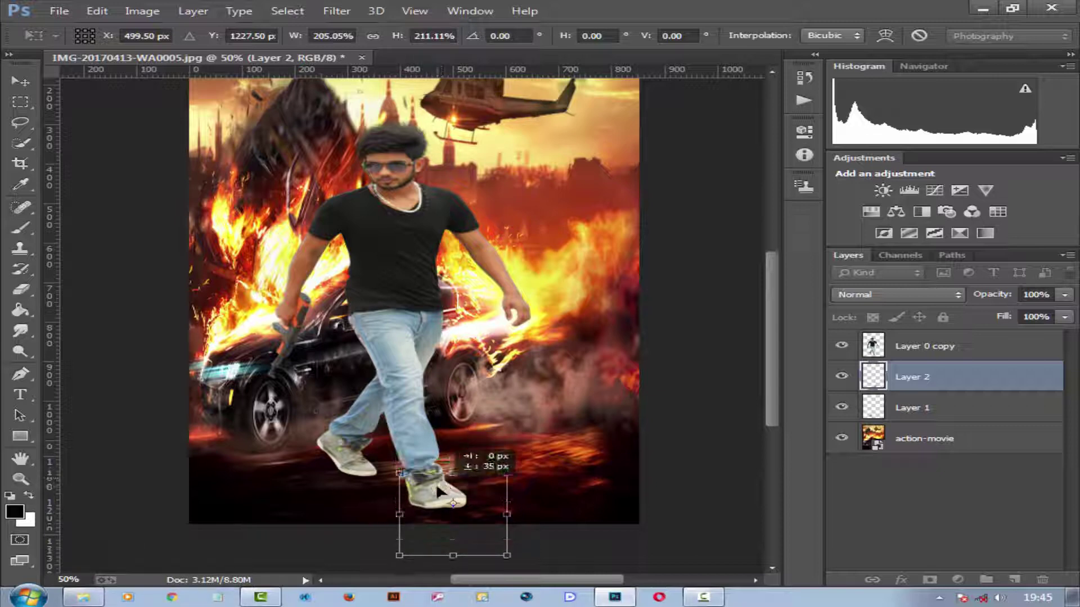
pyautogui.moveTo(396, 515); pyautogui.dragTo(385, 514)
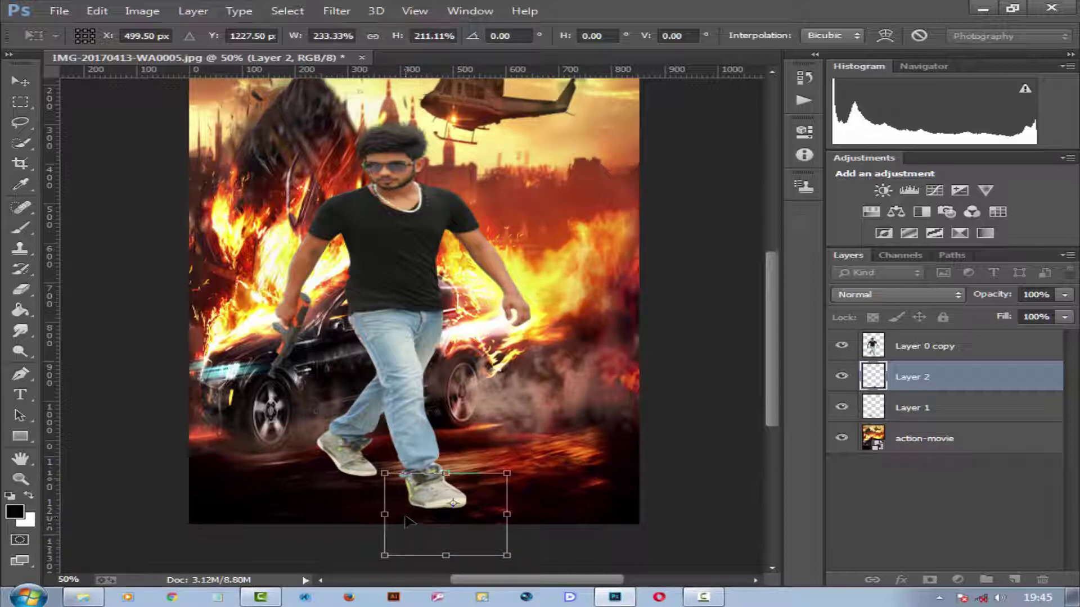
pyautogui.click(939, 37)
# - Zoom out to the whole poster and select the layers to merge
pyautogui.press('b')
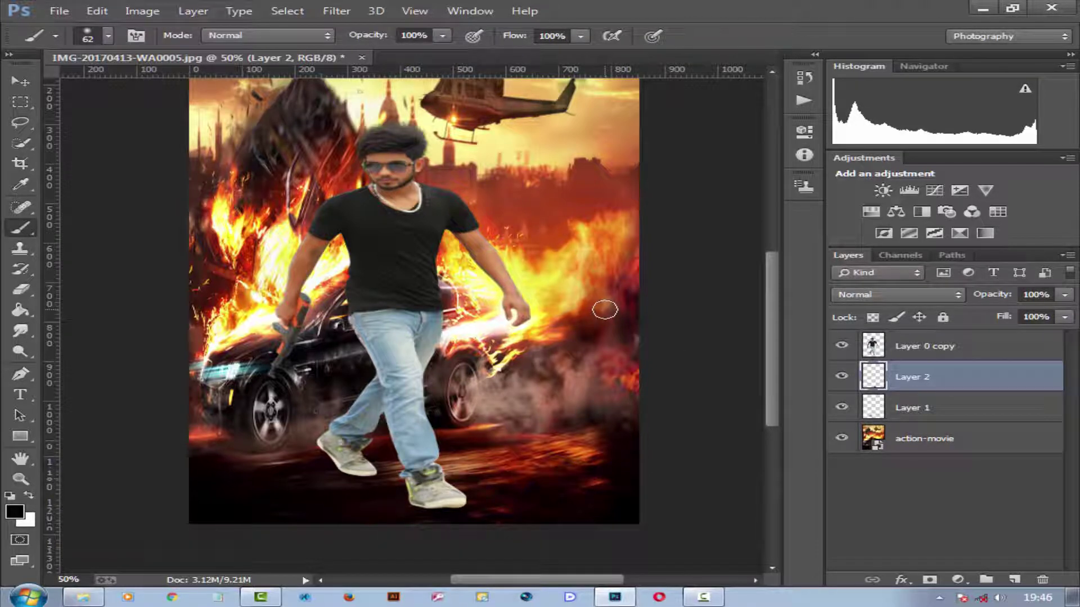
pyautogui.hotkey('ctrl', '-')
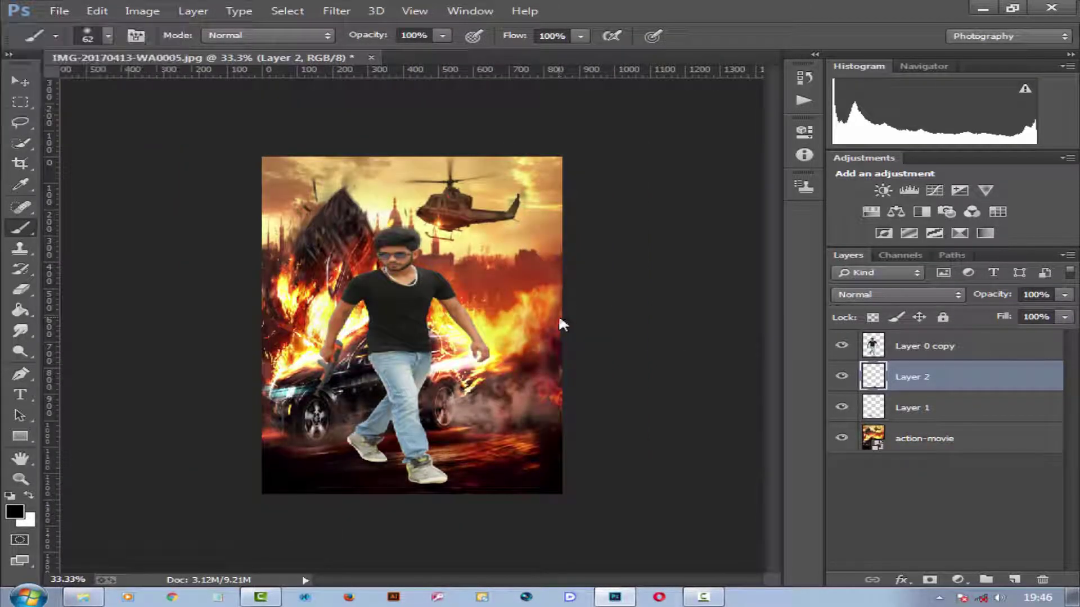
pyautogui.keyDown('ctrl'); pyautogui.click(958, 349); pyautogui.keyUp('ctrl')
# - Merge the selected layers into one
pyautogui.keyDown('shift'); pyautogui.click(965, 406); pyautogui.keyUp('shift')
pyautogui.rightClick(964, 406)
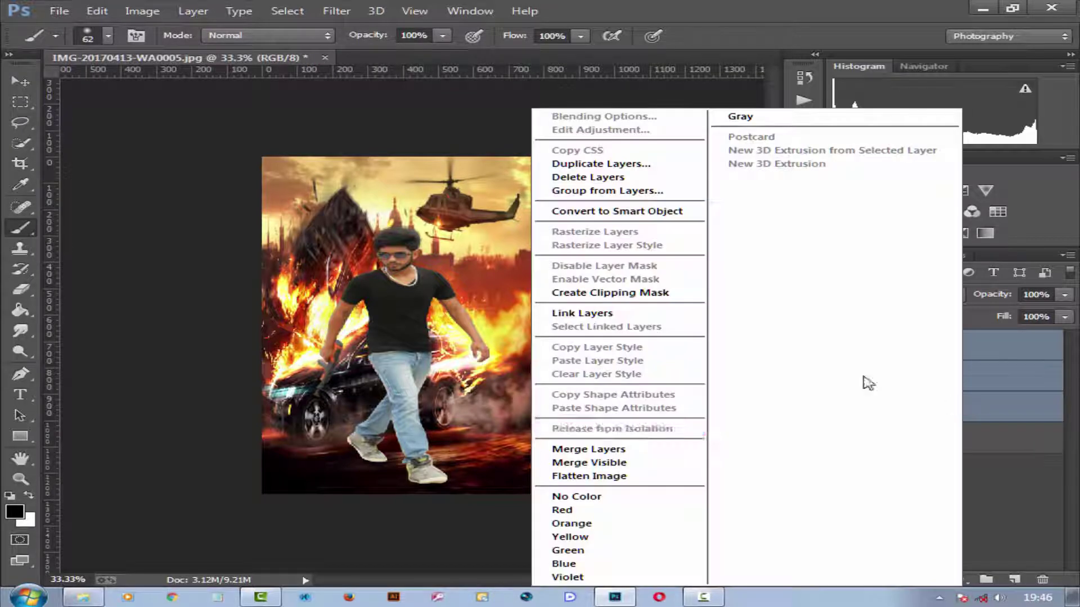
pyautogui.click(652, 449)
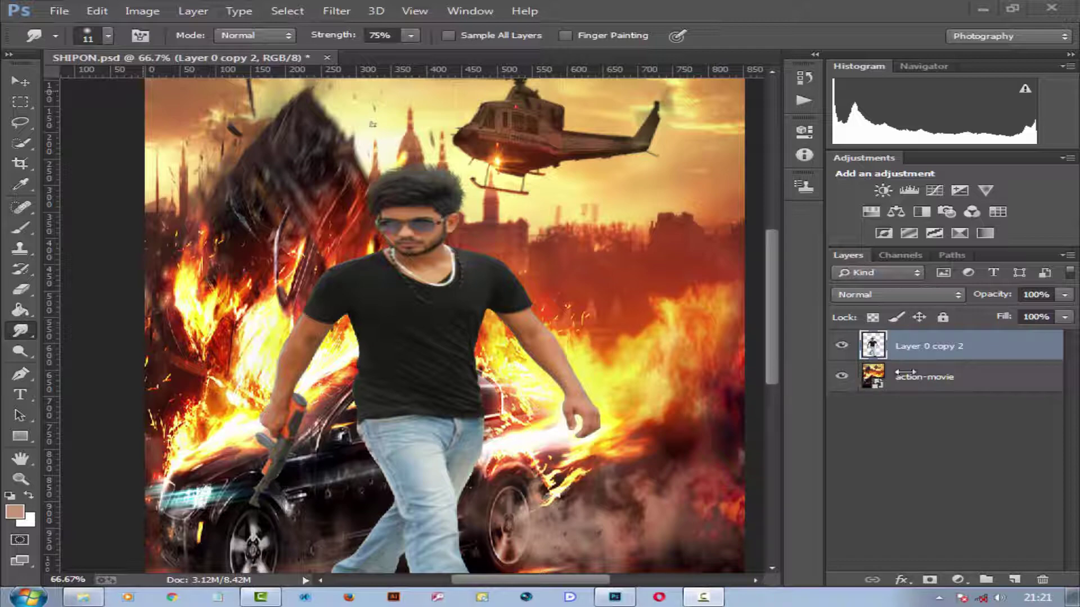
# - Duplicate the man's layer as Layer 0 copy 3
pyautogui.rightClick(950, 354)
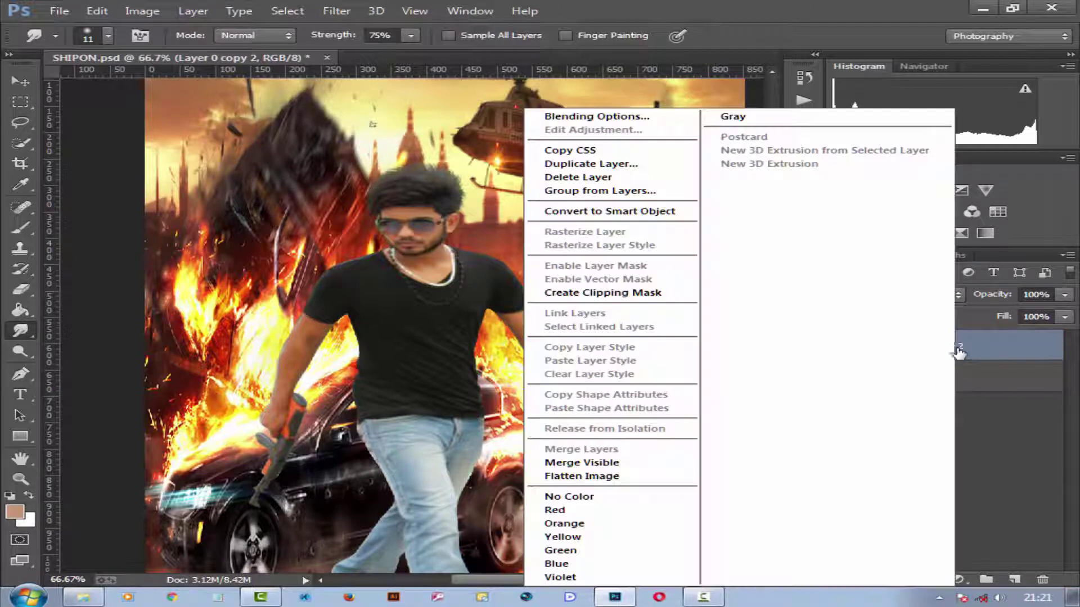
pyautogui.click(656, 175)
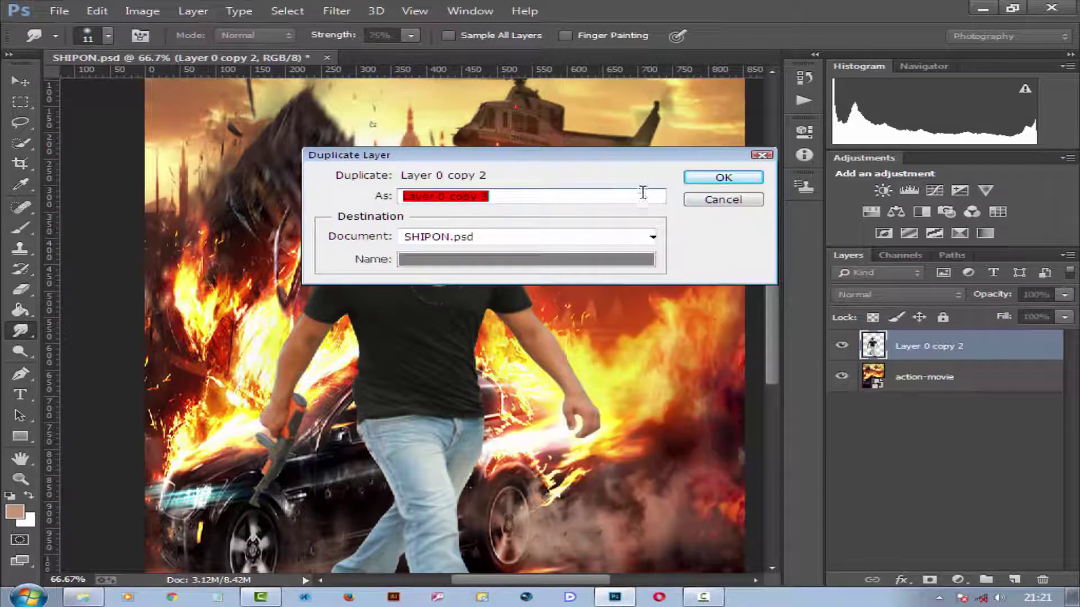
pyautogui.click(721, 179)
# - Quick-select the sunglasses area, subtracting the chin and face until only the lenses remain
pyautogui.click(20, 144)
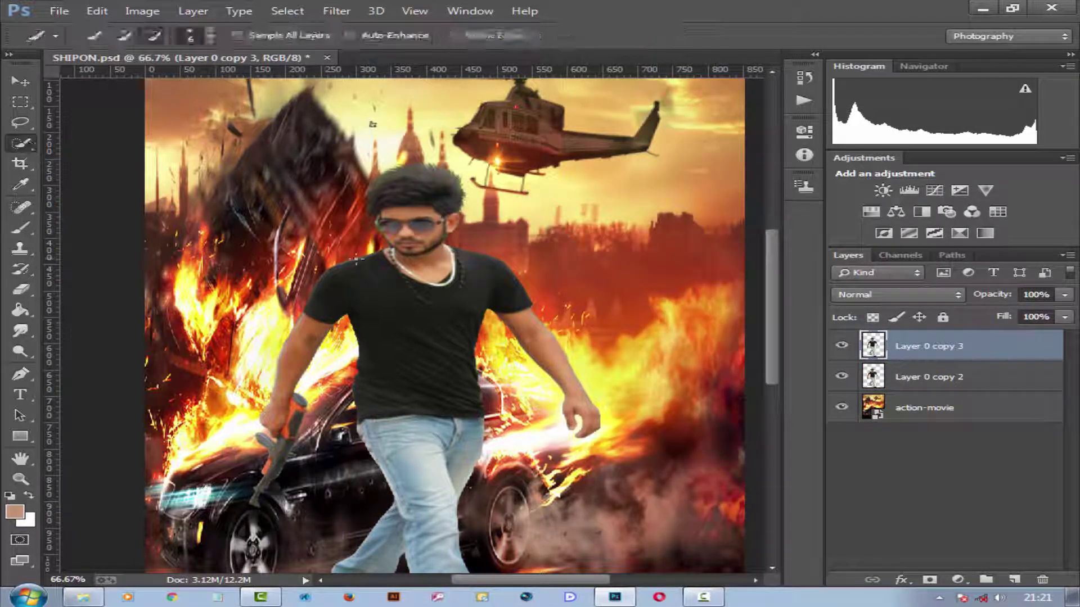
pyautogui.click(125, 36)
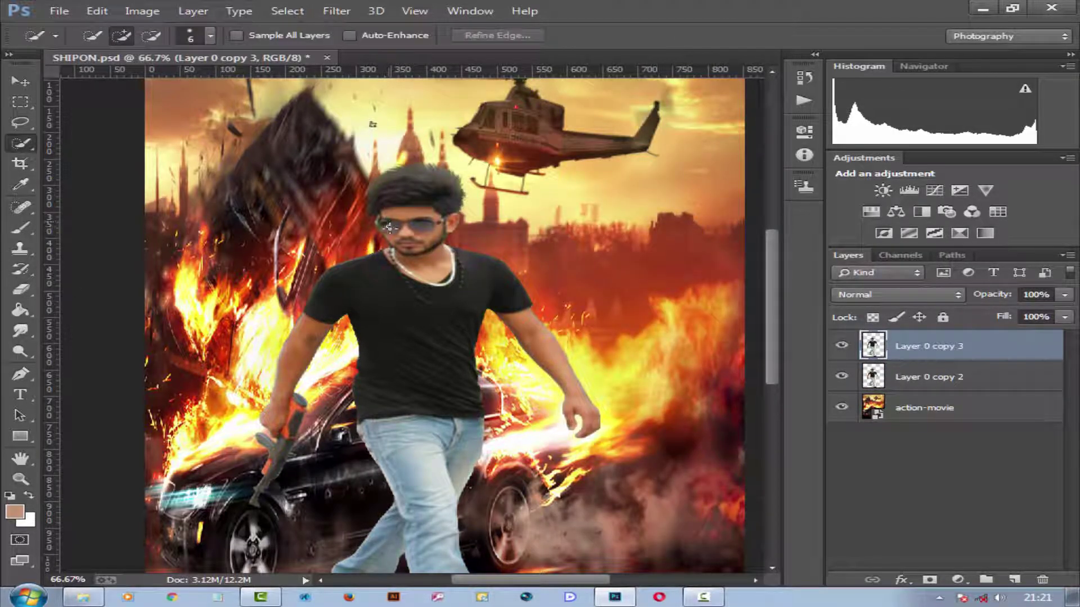
pyautogui.moveTo(388, 227); pyautogui.dragTo(430, 239)
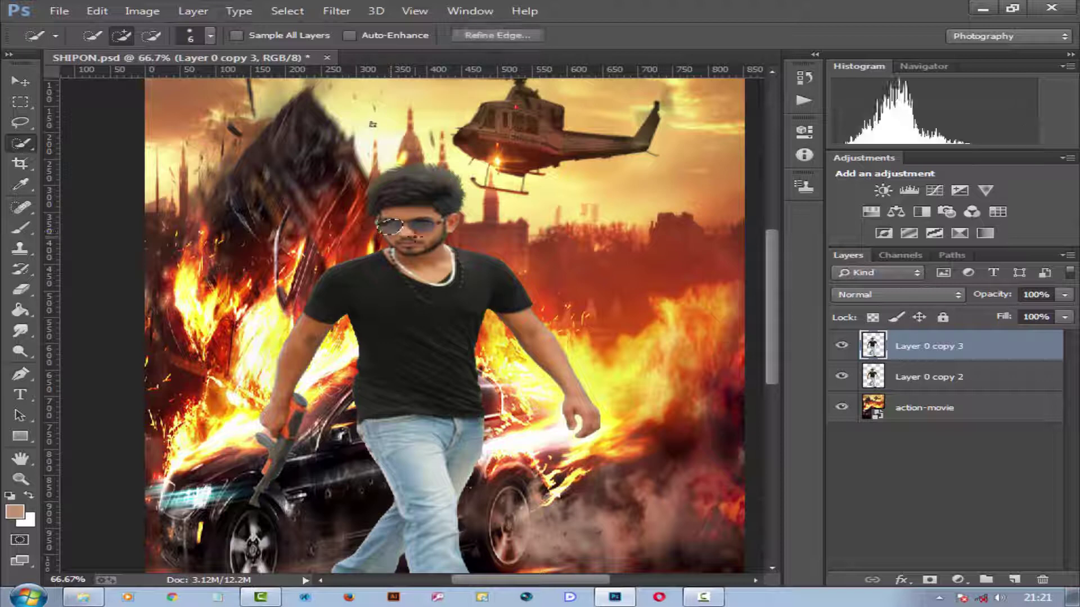
pyautogui.click(157, 42)
pyautogui.moveTo(389, 252)
pyautogui.mouseDown()
pyautogui.moveTo(427, 239)
pyautogui.moveTo(395, 233)
pyautogui.mouseUp()
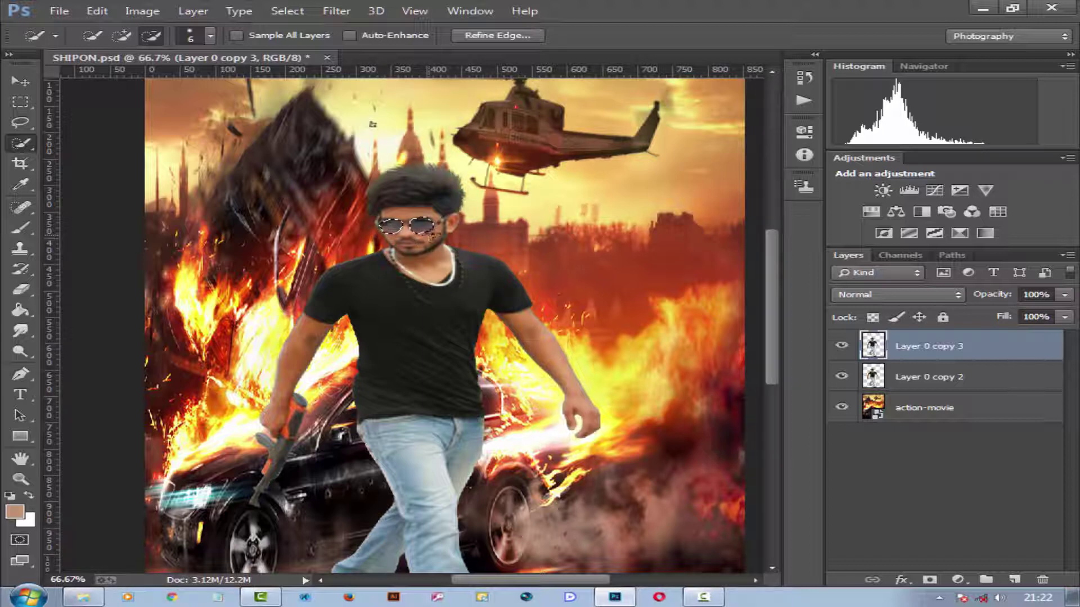
pyautogui.click(437, 236)
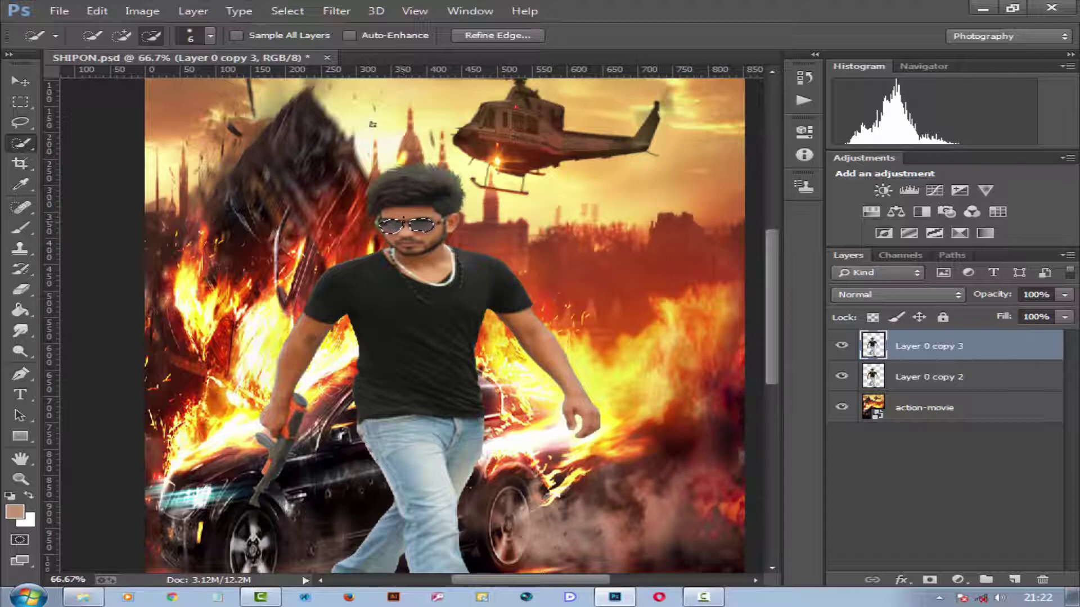
pyautogui.click(121, 36)
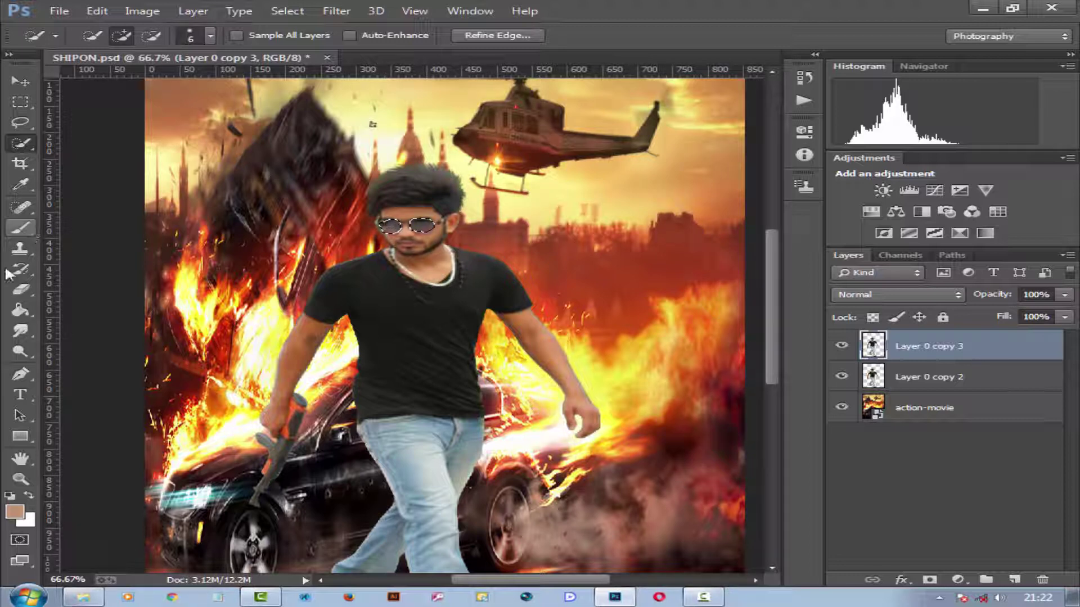
# - Set the foreground colour to bright yellow-green
pyautogui.click(15, 512)
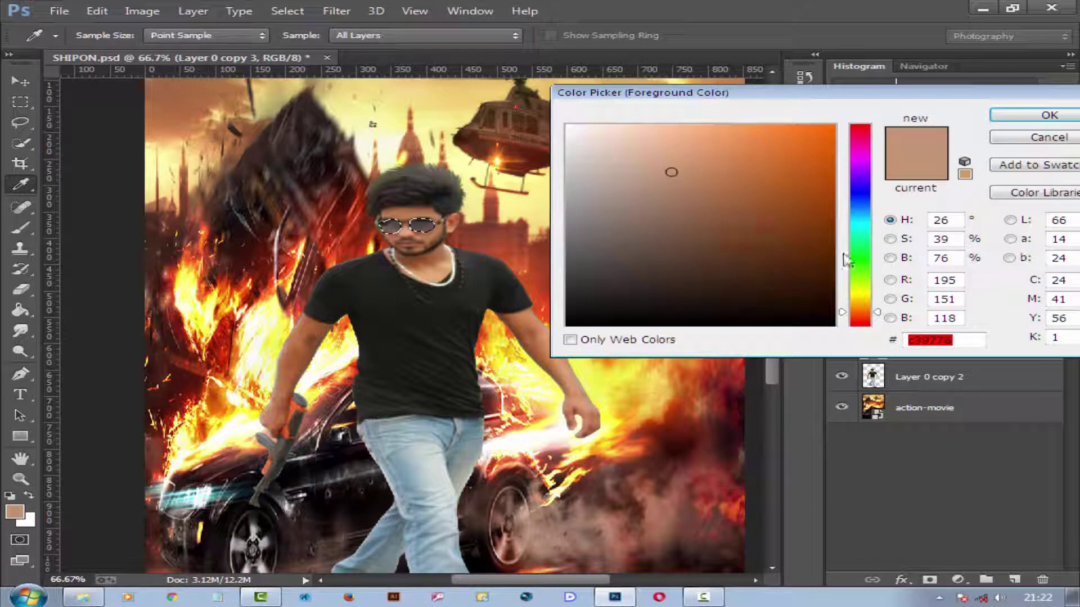
pyautogui.moveTo(859, 285); pyautogui.dragTo(865, 289)
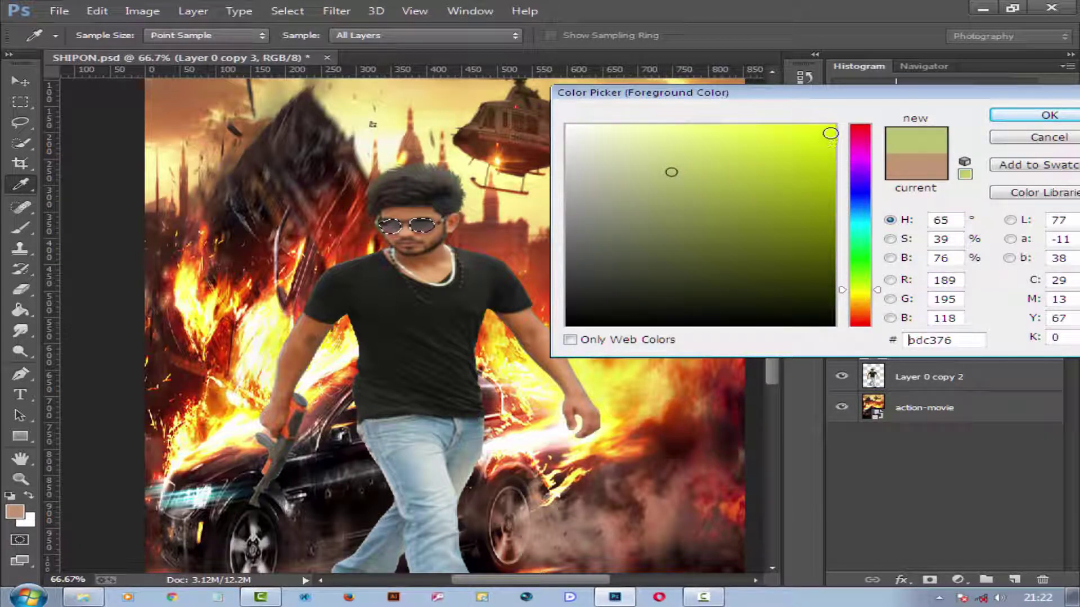
pyautogui.click(830, 133)
pyautogui.click(1049, 114)
pyautogui.press('w')
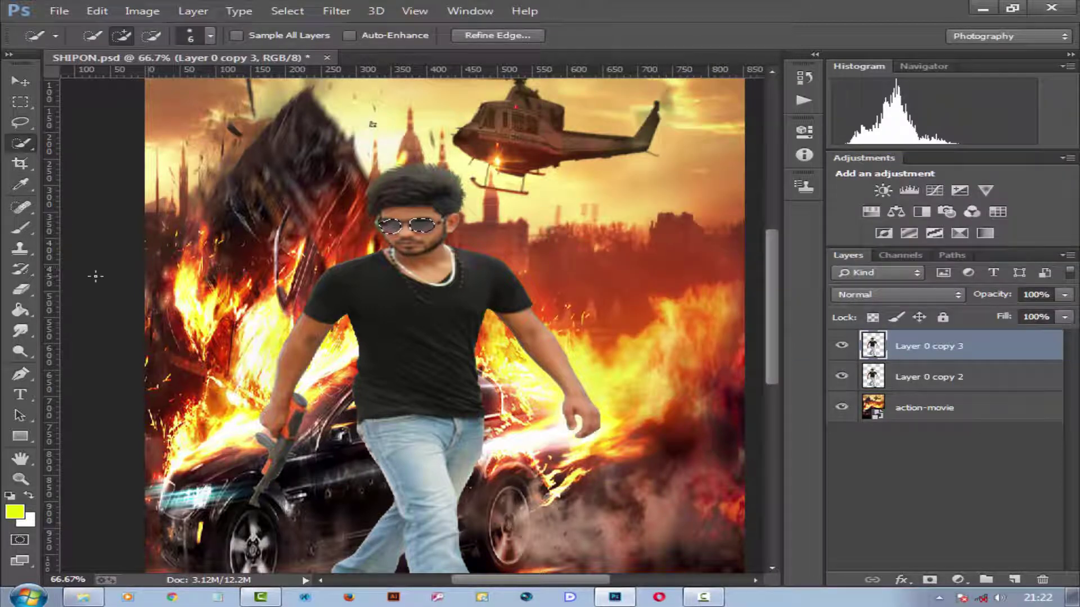
# - Paint the sunglasses lenses yellow-green with a 34 px brush
pyautogui.click(22, 228)
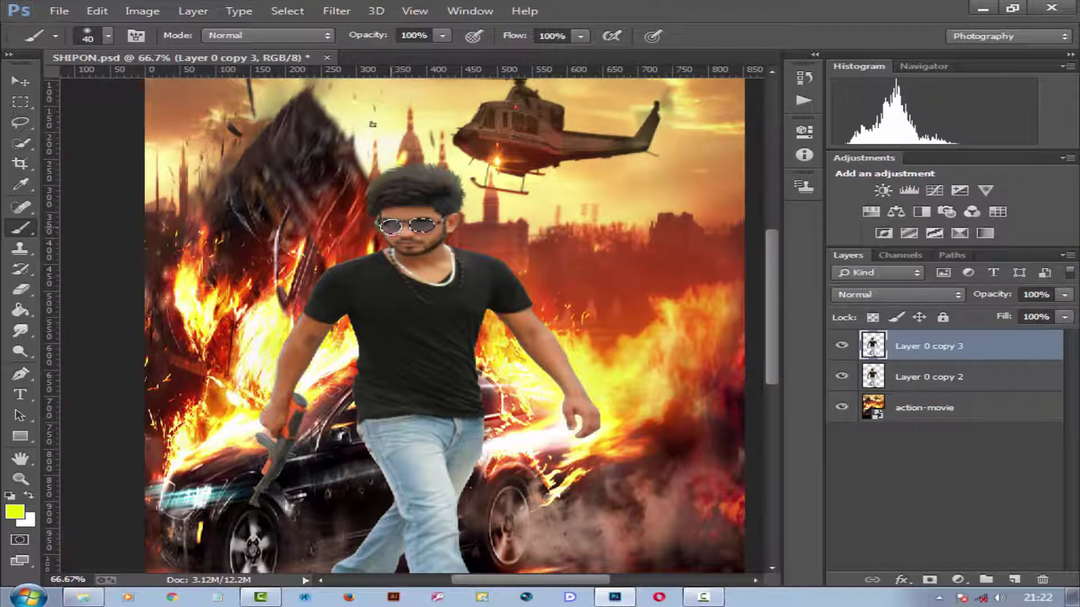
pyautogui.rightClick(390, 226)
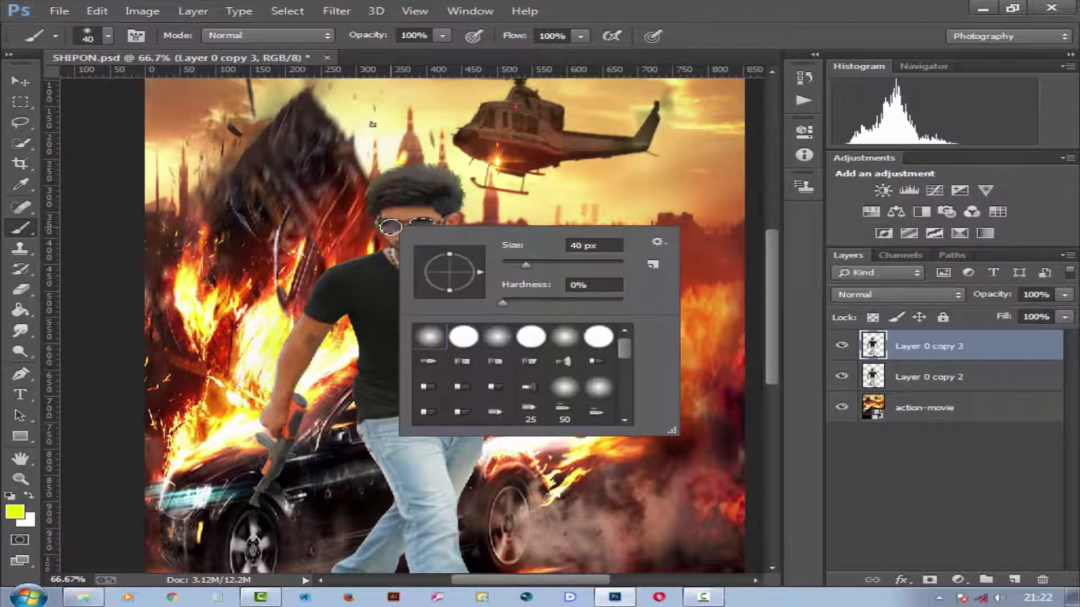
pyautogui.click(522, 258)
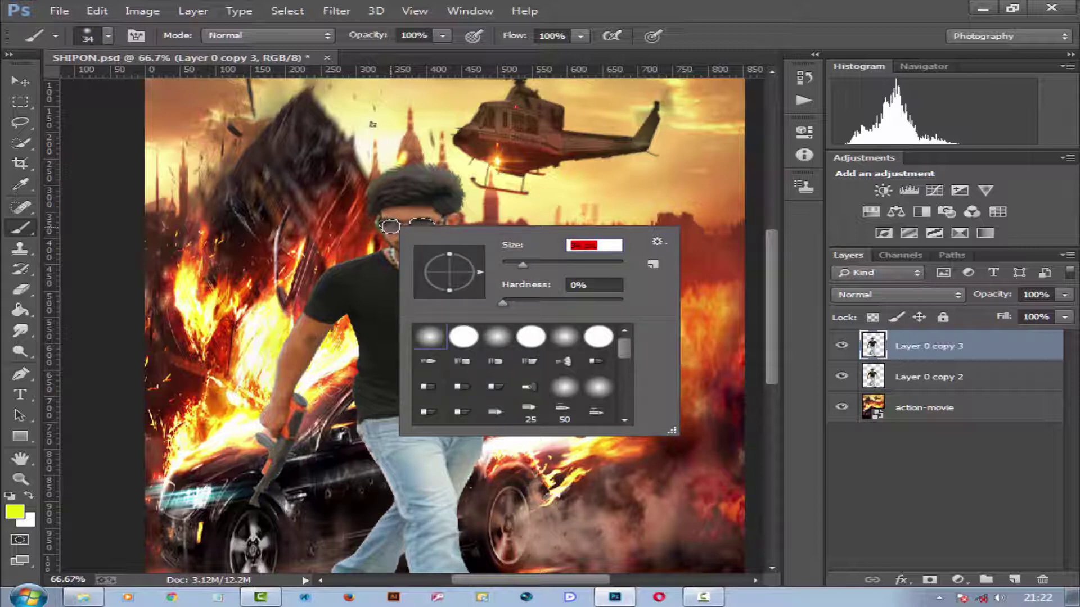
pyautogui.press('Return')
pyautogui.click(390, 226)
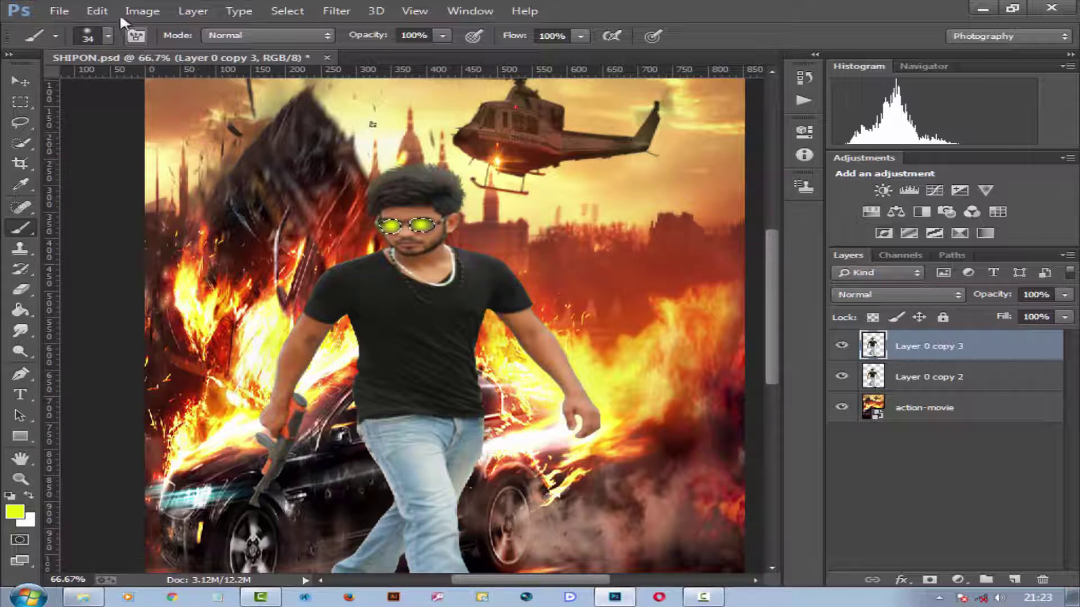
pyautogui.click(142, 10)
pyautogui.moveTo(169, 49)
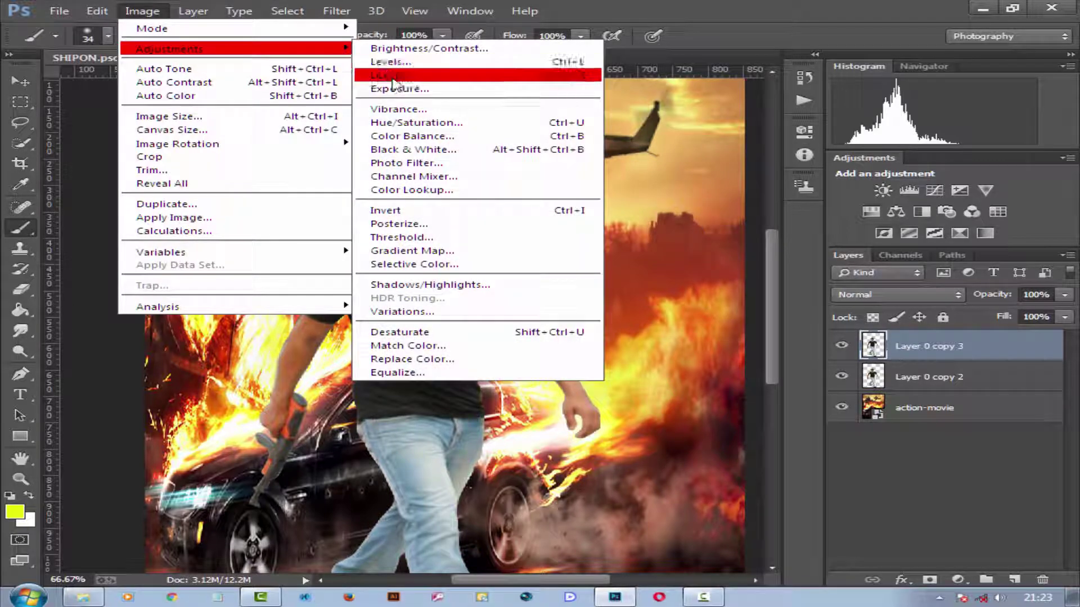
# - Shift the sunglasses lenses to golden yellow with Hue/Saturation (Hue about -22, Saturation -6)
pyautogui.click(433, 122)
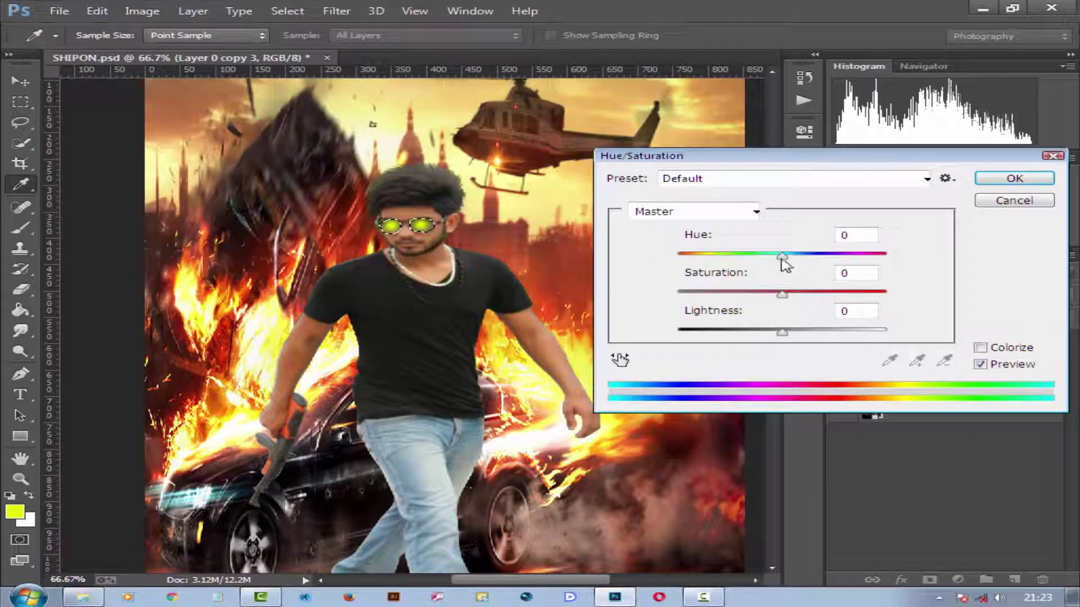
pyautogui.moveTo(781, 255)
pyautogui.mouseDown()
pyautogui.moveTo(753, 256)
pyautogui.moveTo(780, 332)
pyautogui.mouseUp()
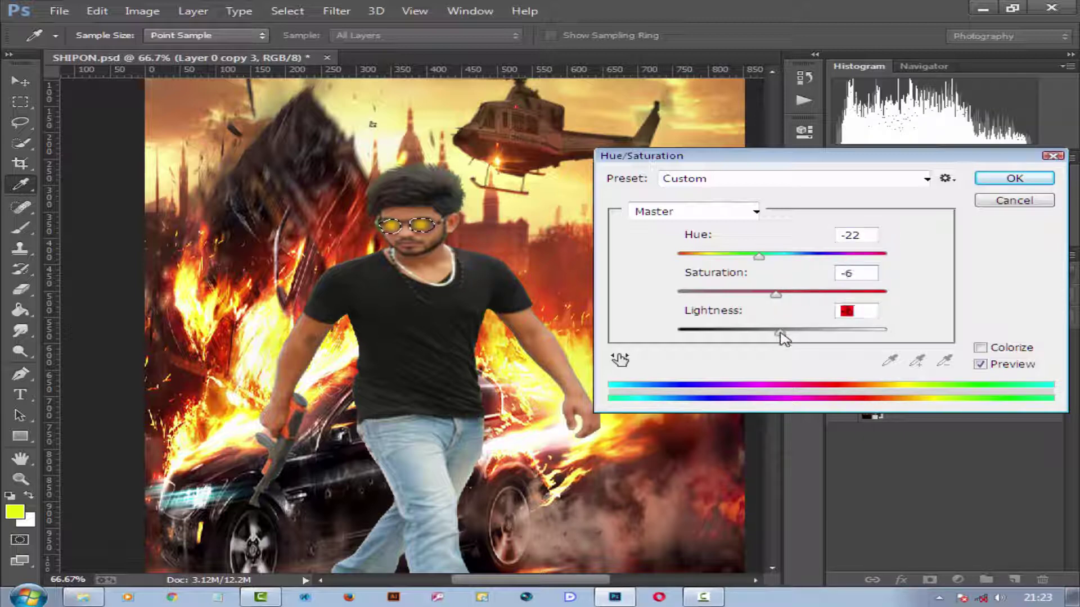
pyautogui.click(1007, 177)
pyautogui.press('b')
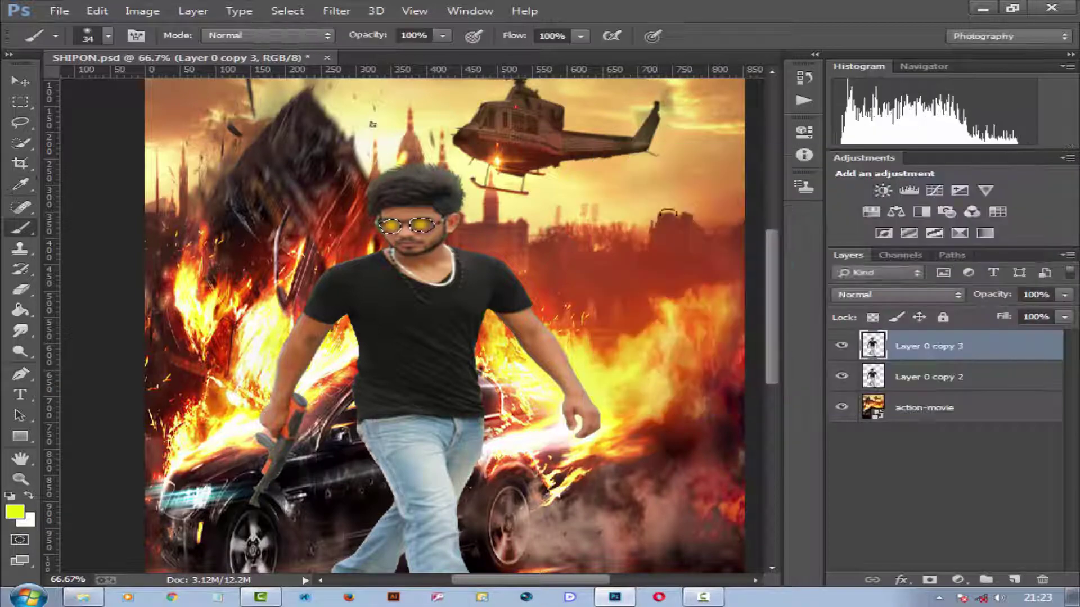
# - Deselect the lenses and zoom out to show the whole poster
pyautogui.hotkey('ctrl', 'd')
pyautogui.scroll(-2, 564, 246)
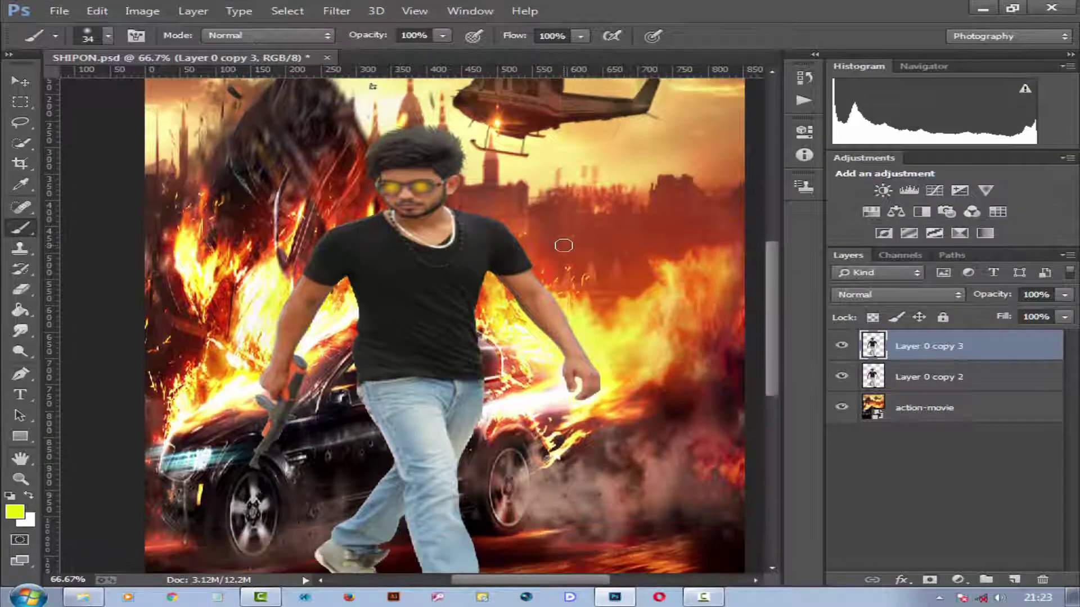
pyautogui.scroll(-1, 562, 246)
pyautogui.scroll(-1, 548, 260)
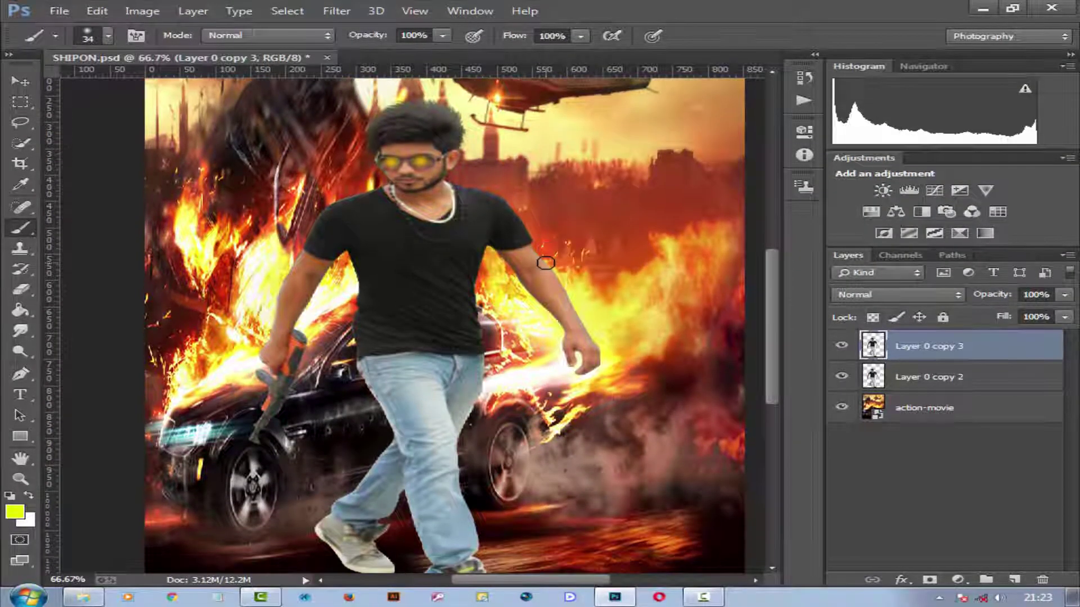
pyautogui.keyDown('ctrl'); pyautogui.keyDown('alt'); pyautogui.click(544, 263); pyautogui.keyUp('alt'); pyautogui.keyUp('ctrl')
pyautogui.scroll(1, 507, 292)
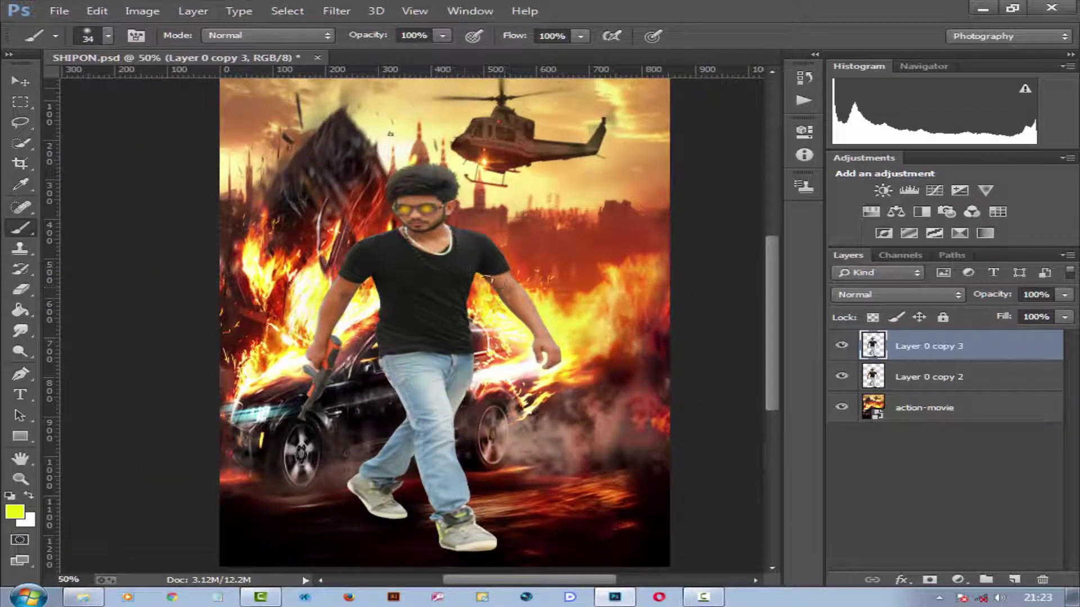
# - Add the title 'HOLLYWOOD STYLE' and drag it over the car in the lower poster
pyautogui.click(20, 395)
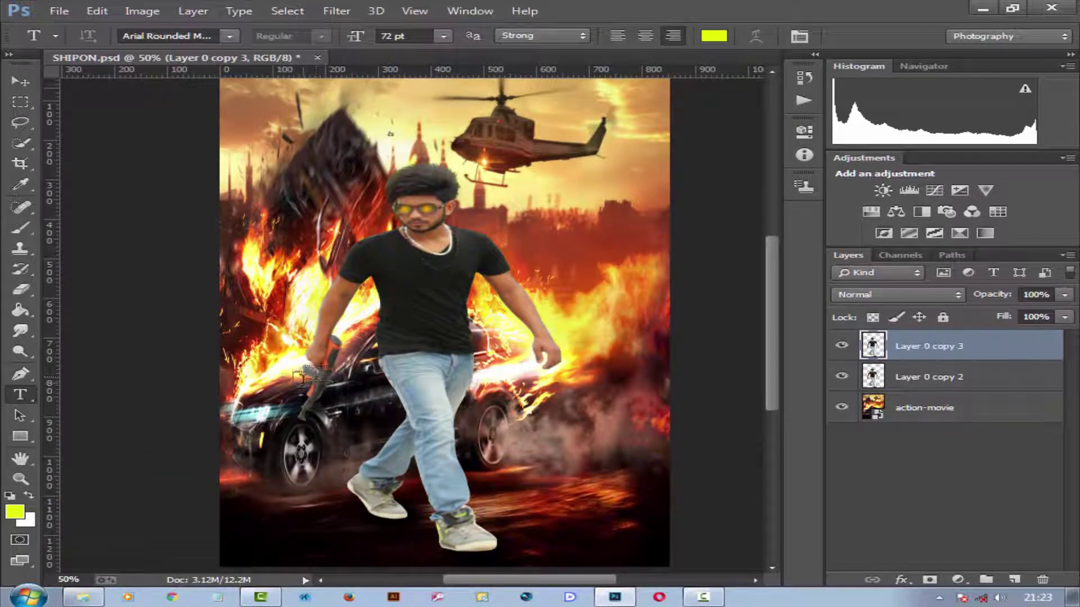
pyautogui.click(304, 373)
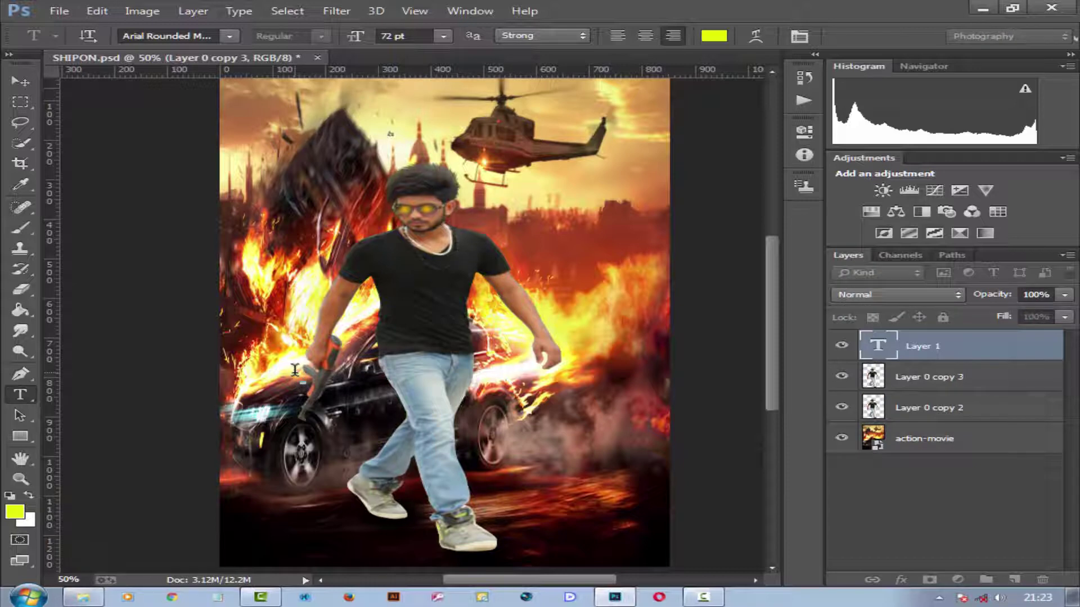
pyautogui.write('HOL')
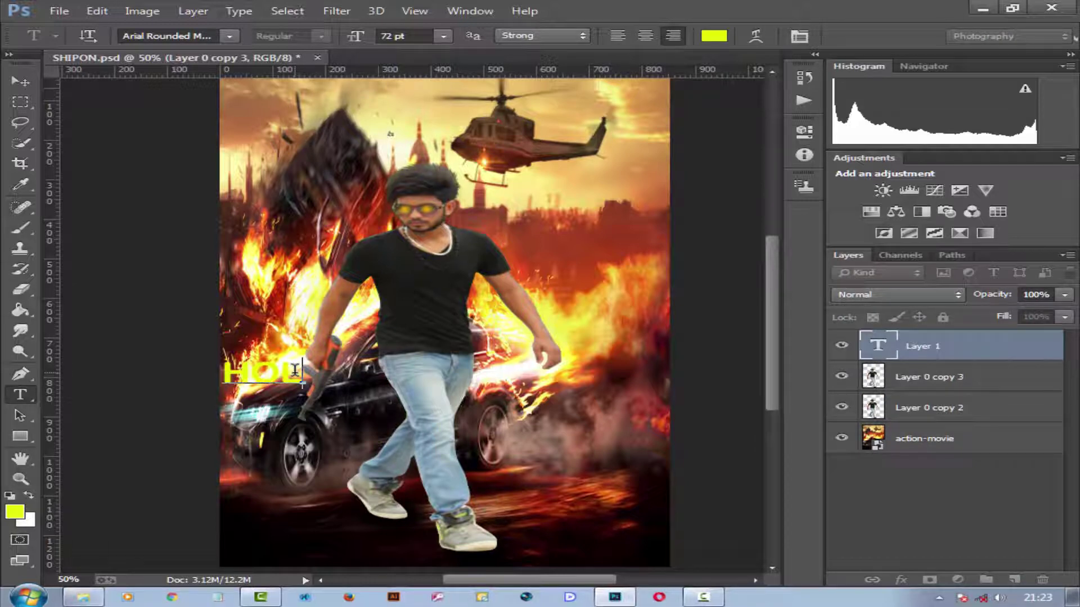
pyautogui.write('LY')
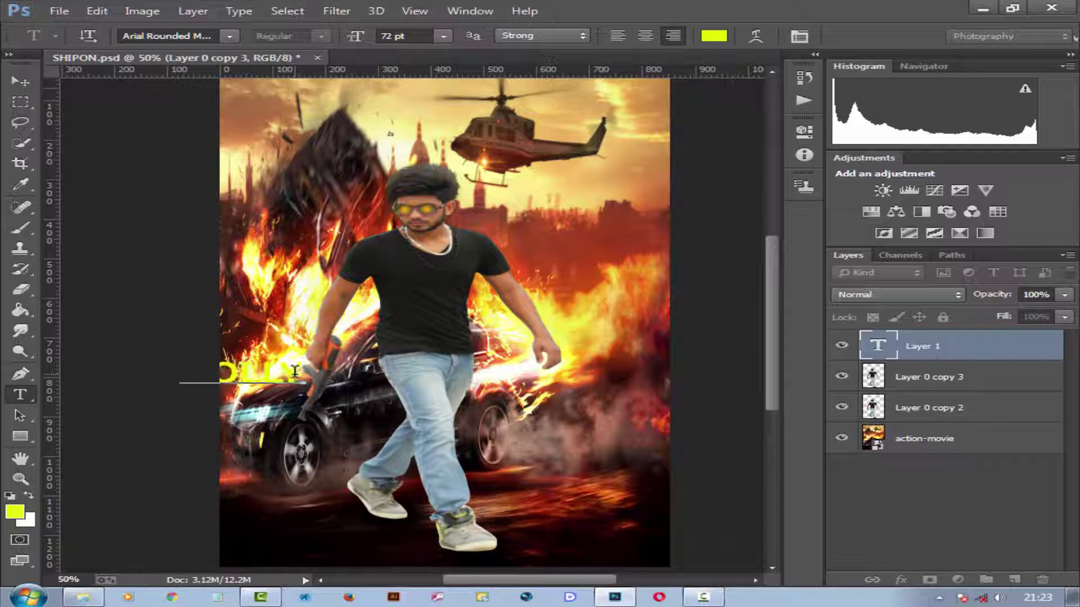
pyautogui.write('WOOD')
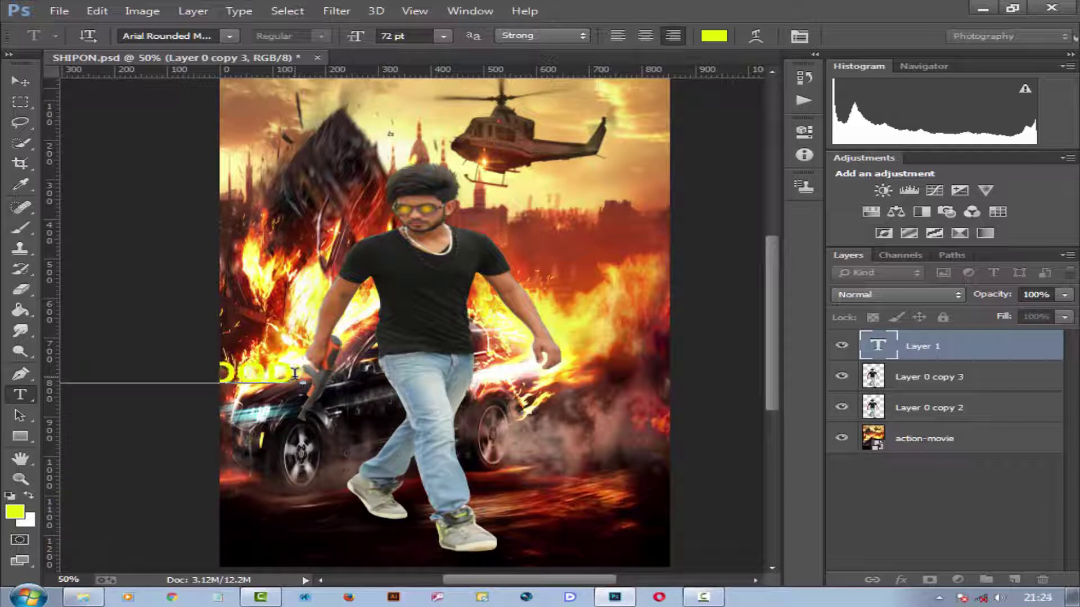
pyautogui.write(' S')
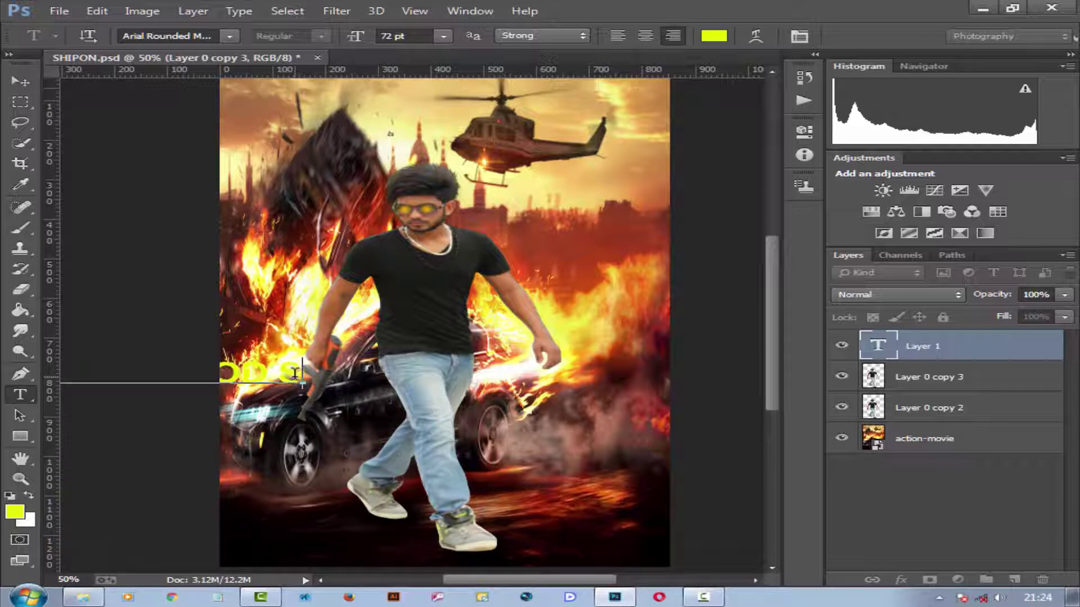
pyautogui.write('TYLE')
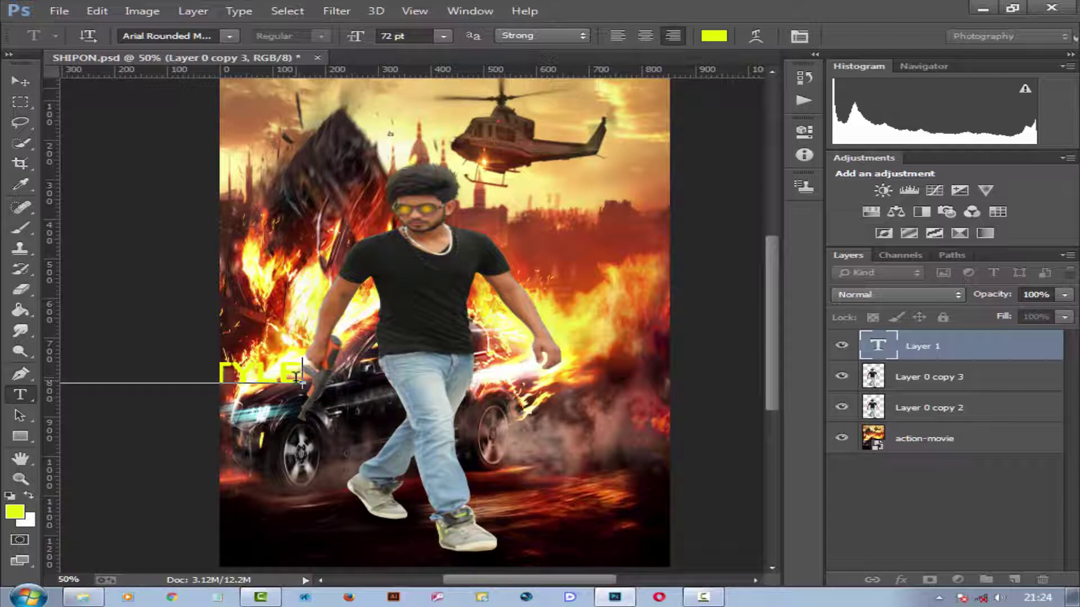
pyautogui.moveTo(314, 374); pyautogui.dragTo(587, 433)
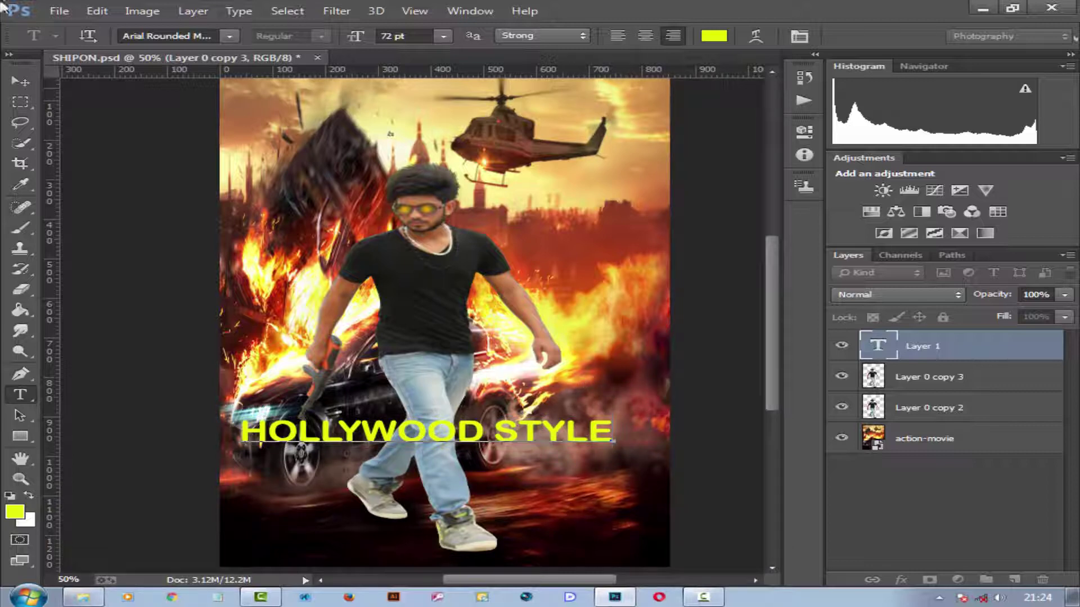
# - Try the Broadway font on the HOLLYWOOD STYLE title
pyautogui.click(230, 37)
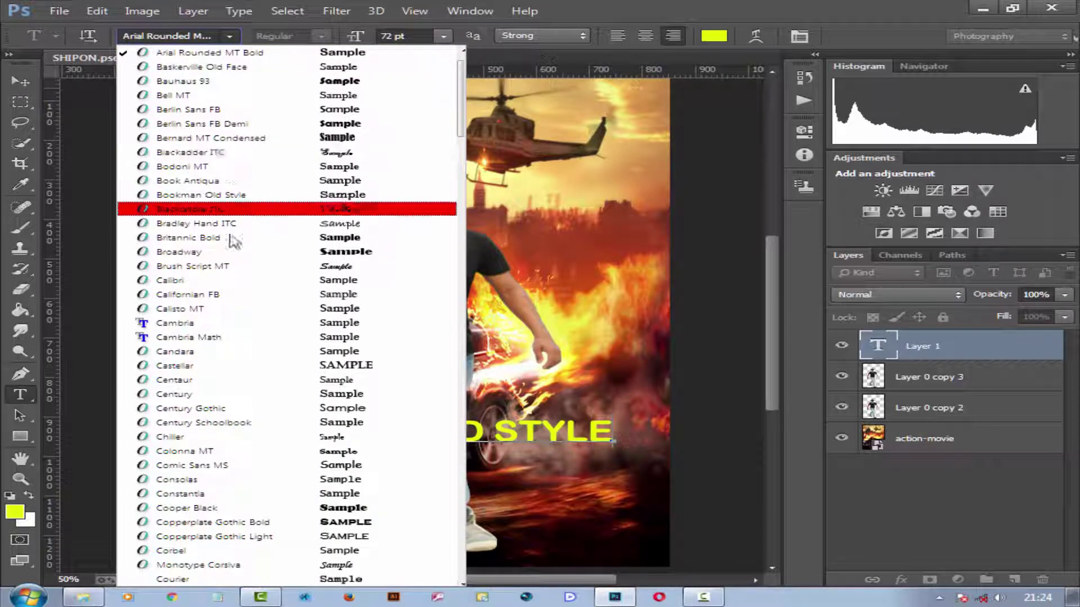
pyautogui.scroll(-2, 289, 498)
pyautogui.click(278, 162)
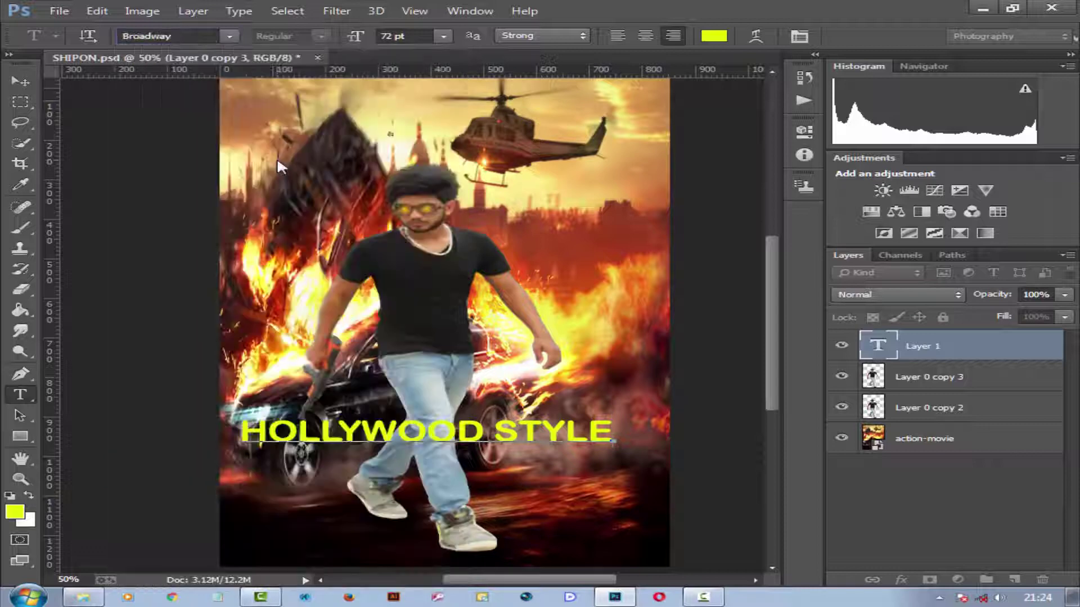
pyautogui.hotkey('ctrl', 'z')
pyautogui.click(230, 36)
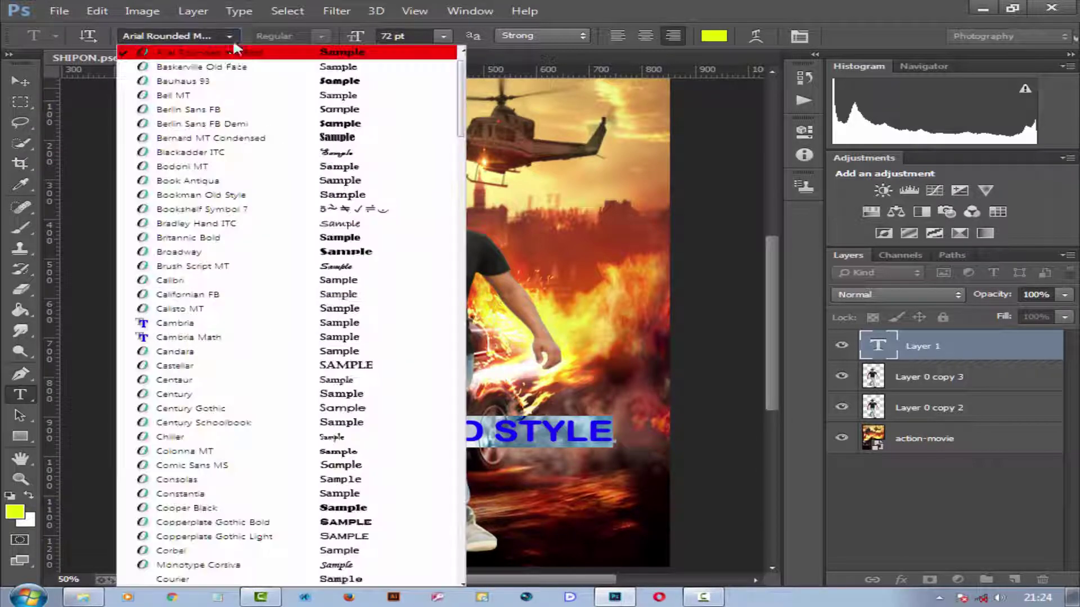
pyautogui.click(298, 251)
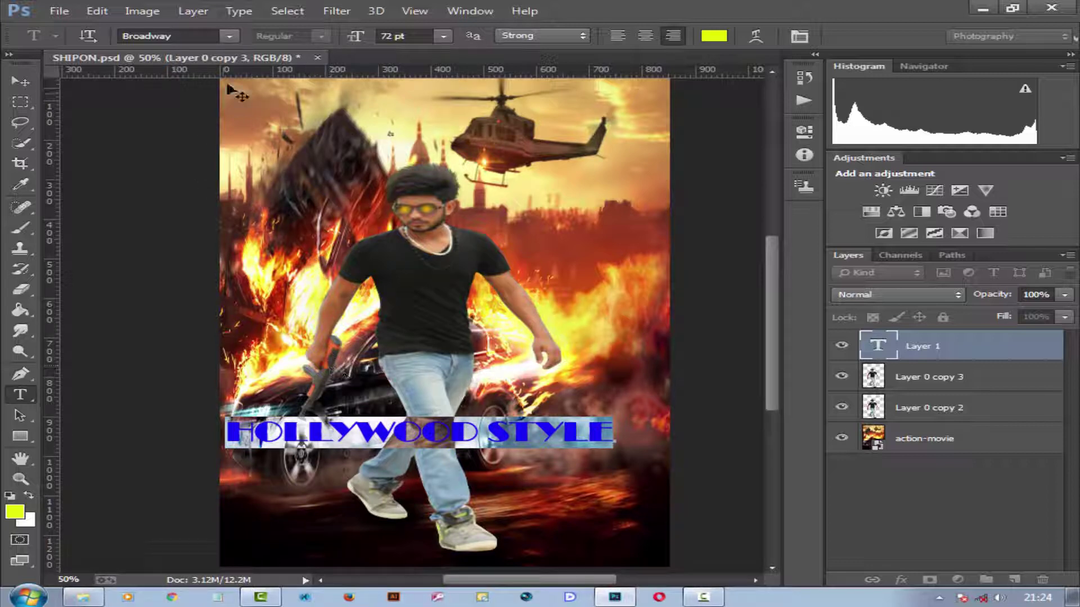
# - Set the title to Cooper Black, restore the deleted text, nudge it down-right and commit
pyautogui.click(228, 37)
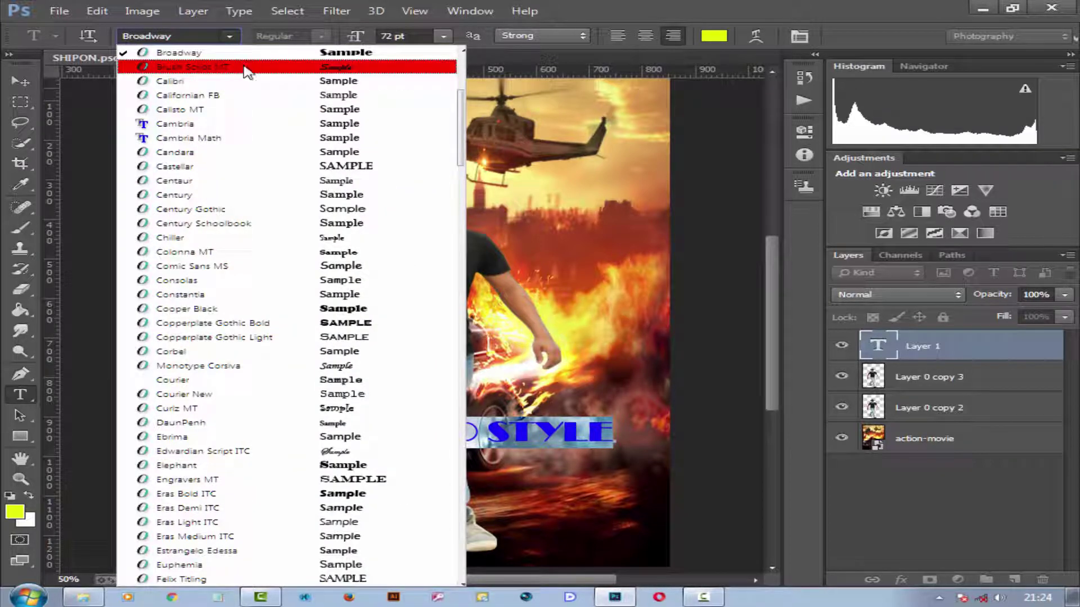
pyautogui.click(280, 309)
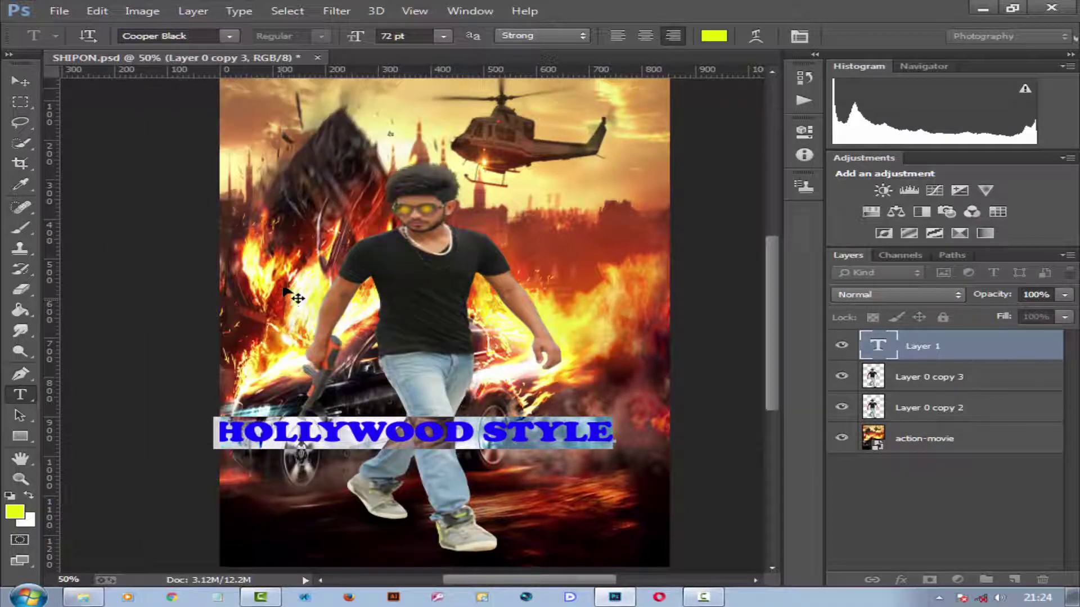
pyautogui.press('BackSpace')
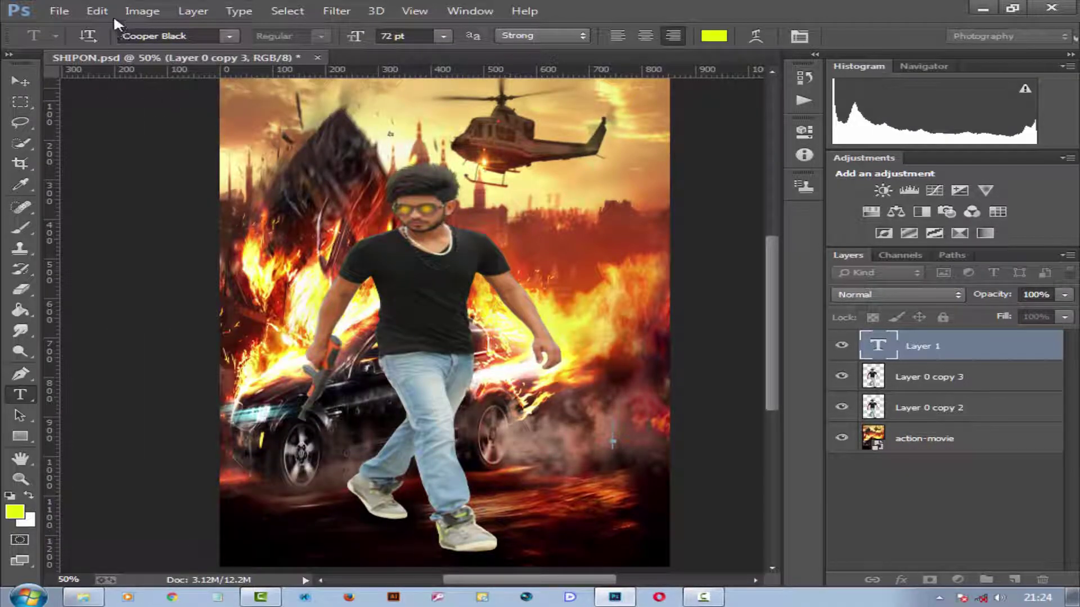
pyautogui.click(96, 11)
pyautogui.click(152, 29)
pyautogui.moveTo(343, 433); pyautogui.dragTo(366, 446)
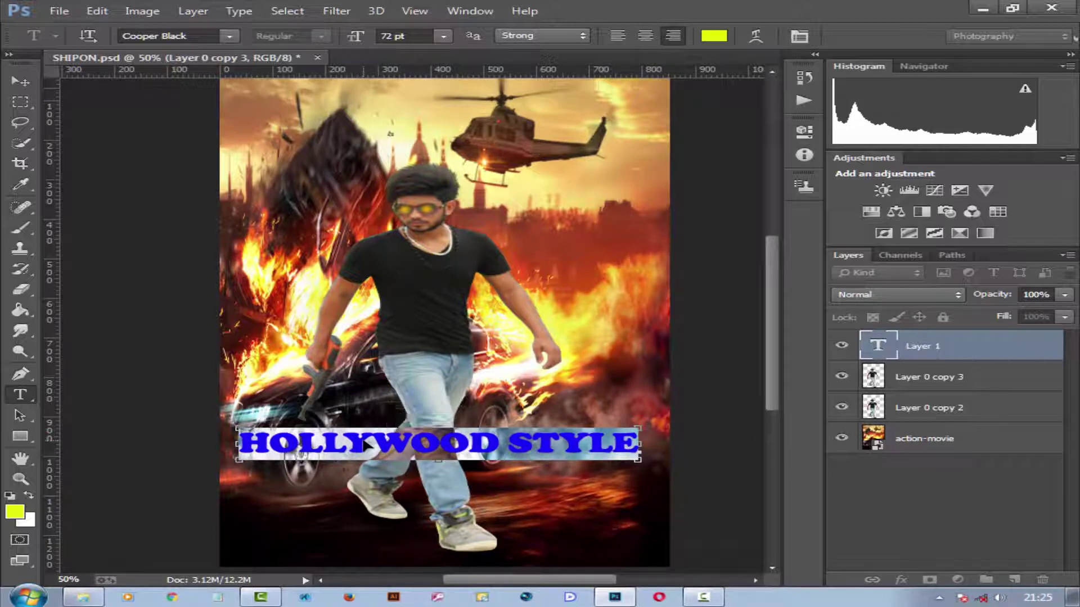
pyautogui.click(1006, 351)
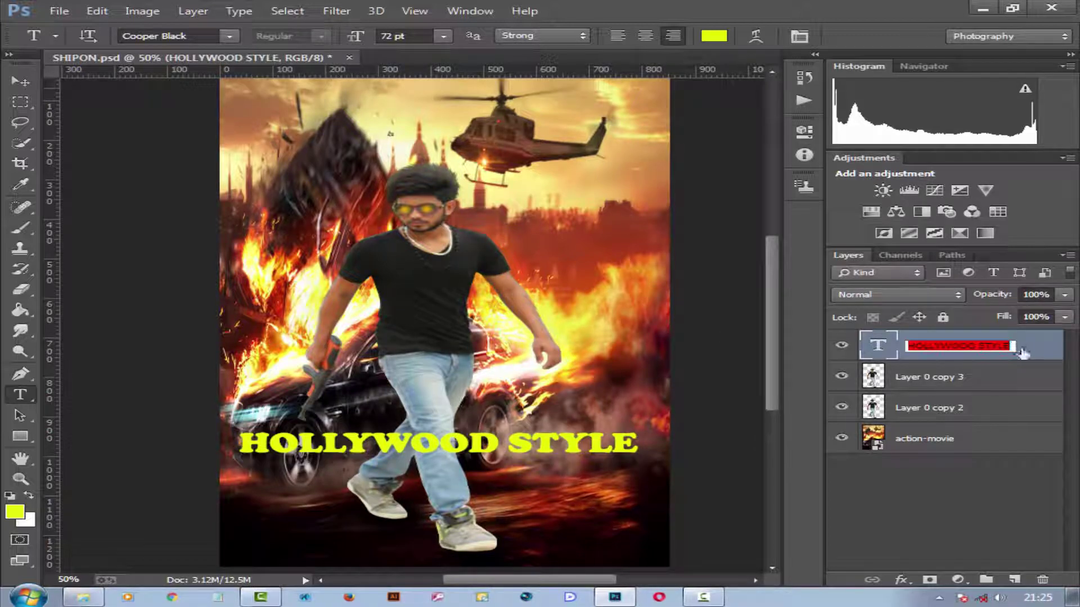
# - Give the title a red Color Overlay and an enlarged magenta Drop Shadow
pyautogui.doubleClick(1007, 350)
pyautogui.click(624, 193)
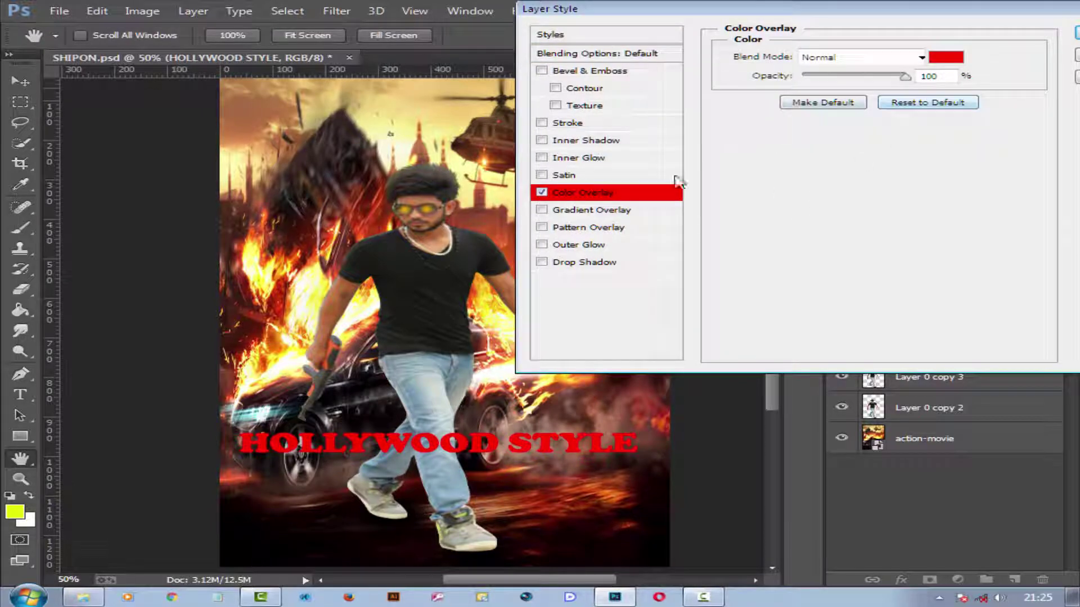
pyautogui.click(623, 262)
pyautogui.click(946, 57)
pyautogui.click(859, 150)
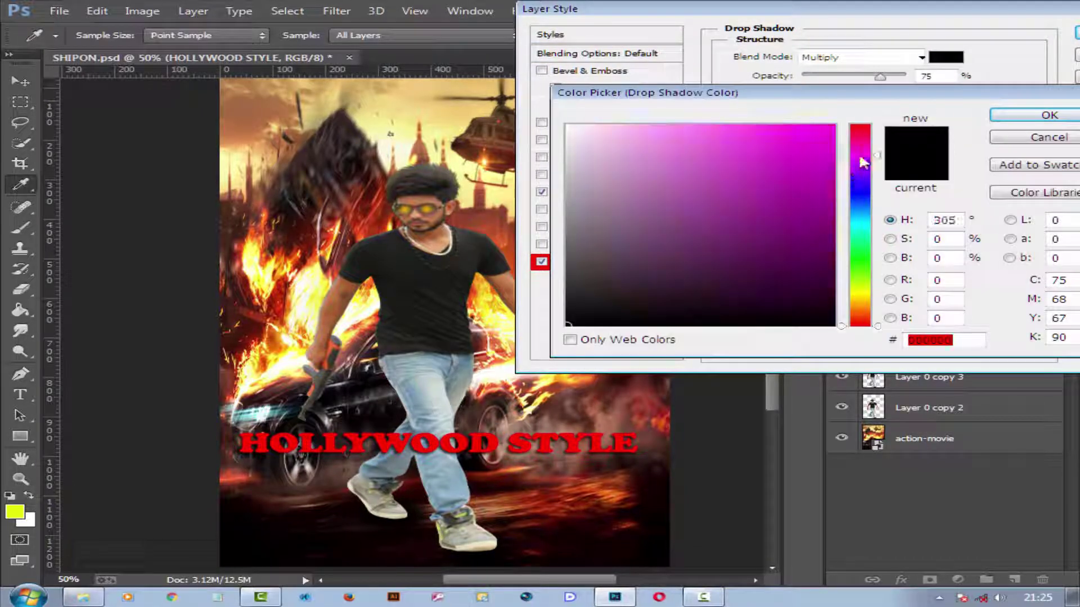
pyautogui.click(833, 153)
pyautogui.click(1049, 115)
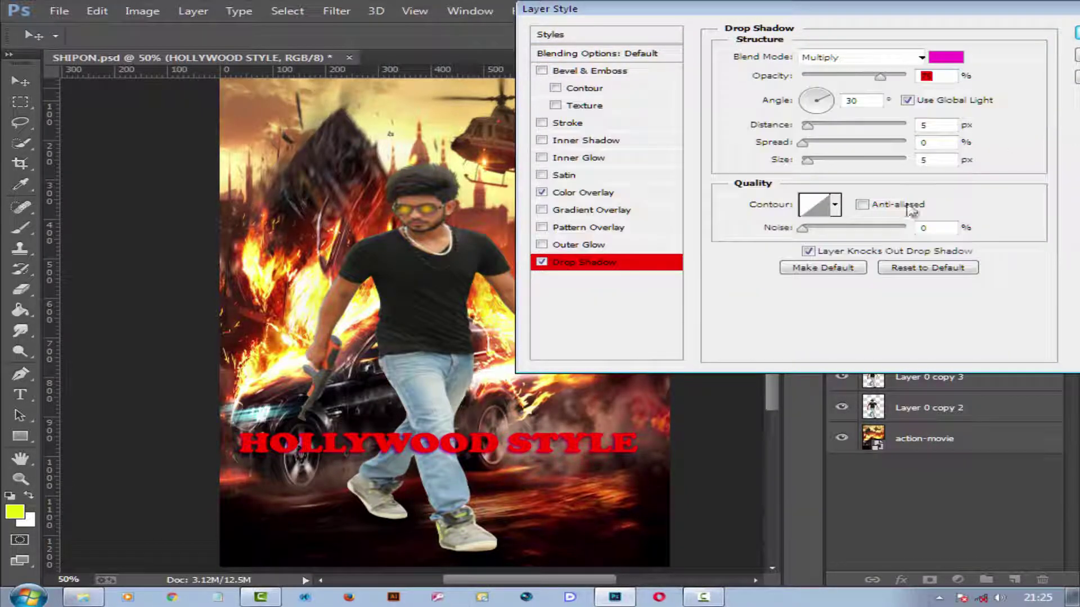
pyautogui.moveTo(803, 142)
pyautogui.mouseDown()
pyautogui.moveTo(830, 142)
pyautogui.moveTo(836, 159)
pyautogui.moveTo(834, 142)
pyautogui.moveTo(854, 141)
pyautogui.moveTo(838, 156)
pyautogui.moveTo(847, 160)
pyautogui.moveTo(850, 143)
pyautogui.mouseUp()
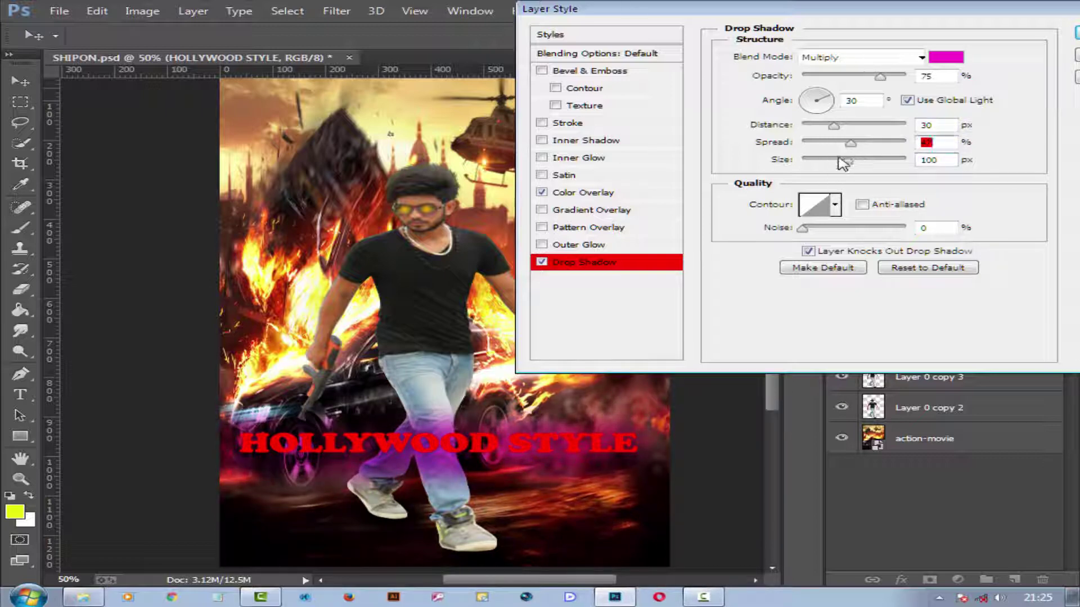
# - Refine the drop shadow colour toward pink-magenta
pyautogui.click(950, 57)
pyautogui.moveTo(827, 212)
pyautogui.mouseDown()
pyautogui.moveTo(824, 238)
pyautogui.moveTo(833, 128)
pyautogui.mouseUp()
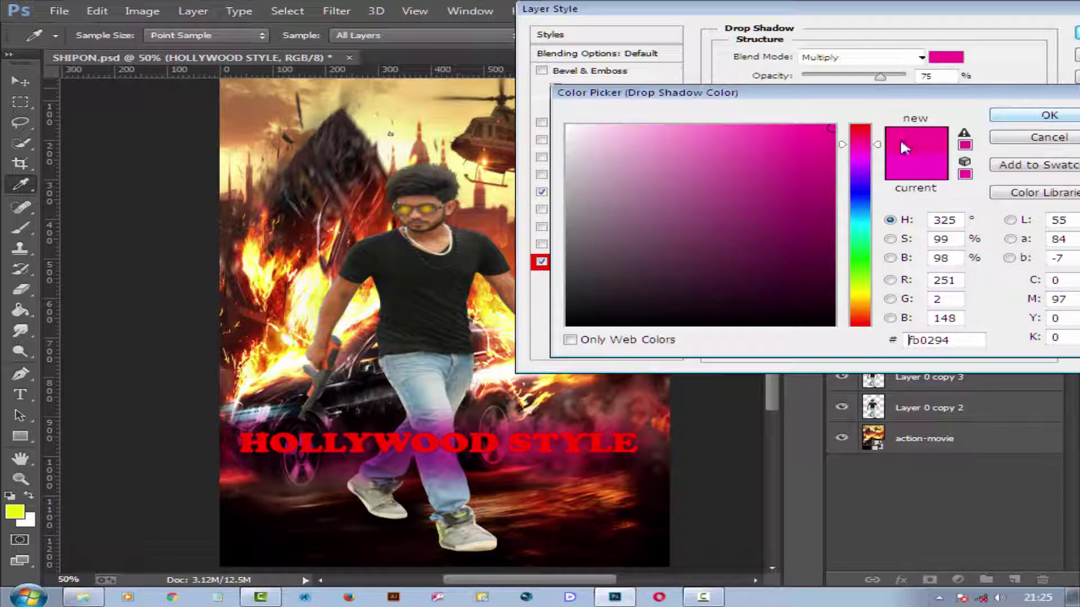
pyautogui.click(864, 148)
pyautogui.moveTo(863, 145)
pyautogui.mouseDown()
pyautogui.moveTo(863, 135)
pyautogui.moveTo(864, 169)
pyautogui.moveTo(863, 149)
pyautogui.mouseUp()
pyautogui.click(1012, 115)
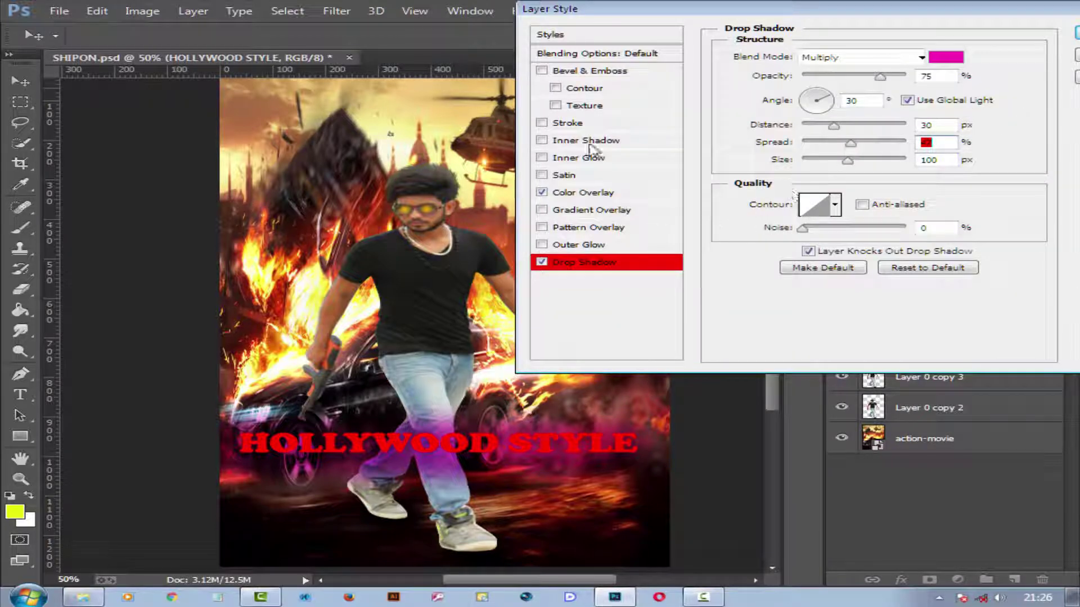
# - Add a dark Stroke of about 10 px at 85% opacity to the title
pyautogui.click(567, 125)
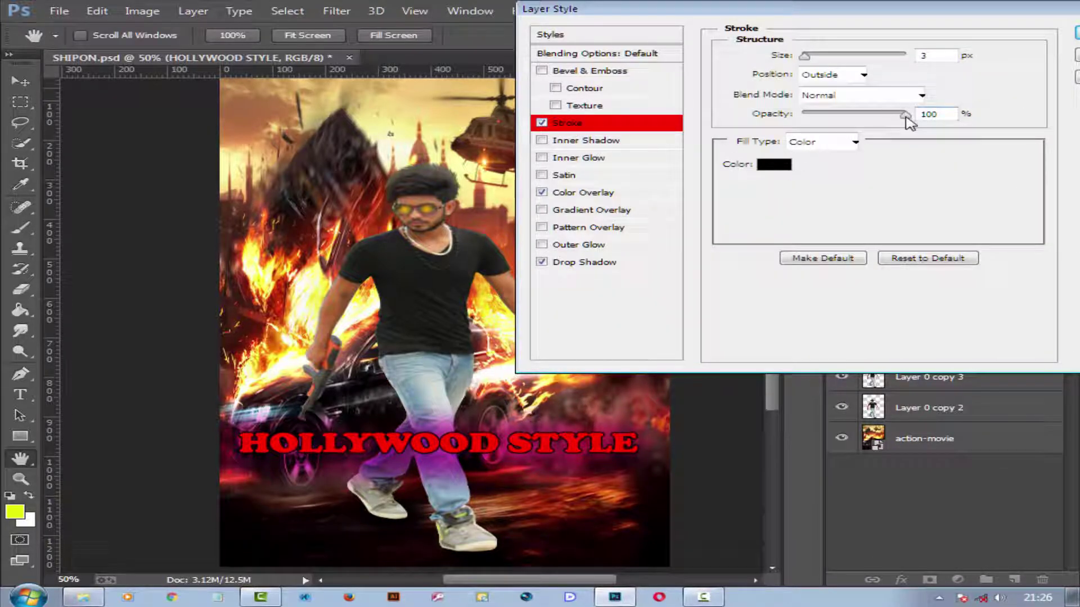
pyautogui.moveTo(905, 115); pyautogui.dragTo(894, 133)
pyautogui.moveTo(805, 55); pyautogui.dragTo(814, 56)
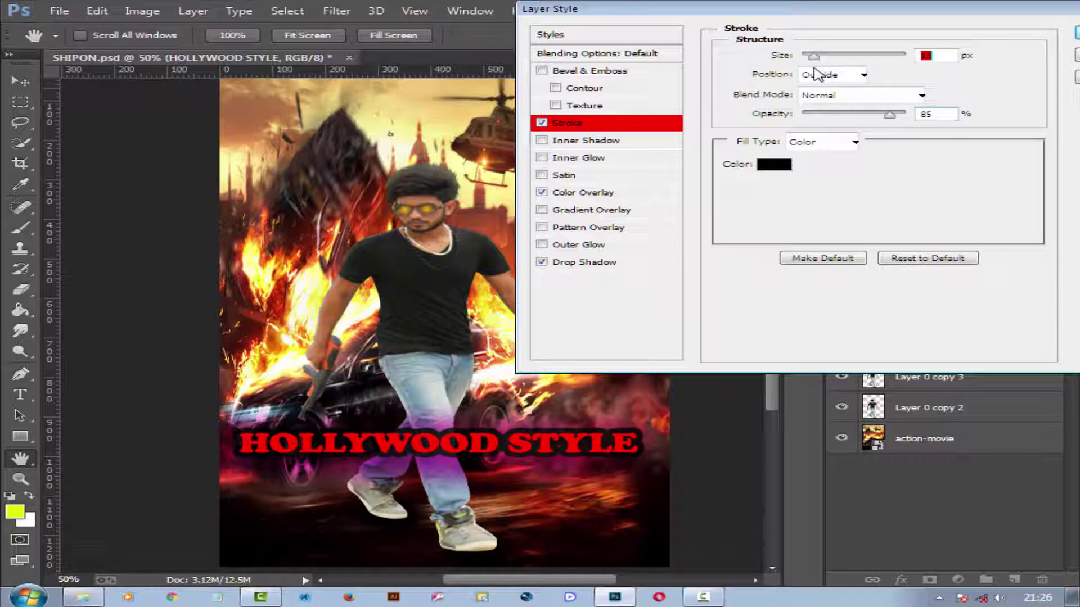
pyautogui.press('Down')
pyautogui.press('Down')
pyautogui.press('Down')
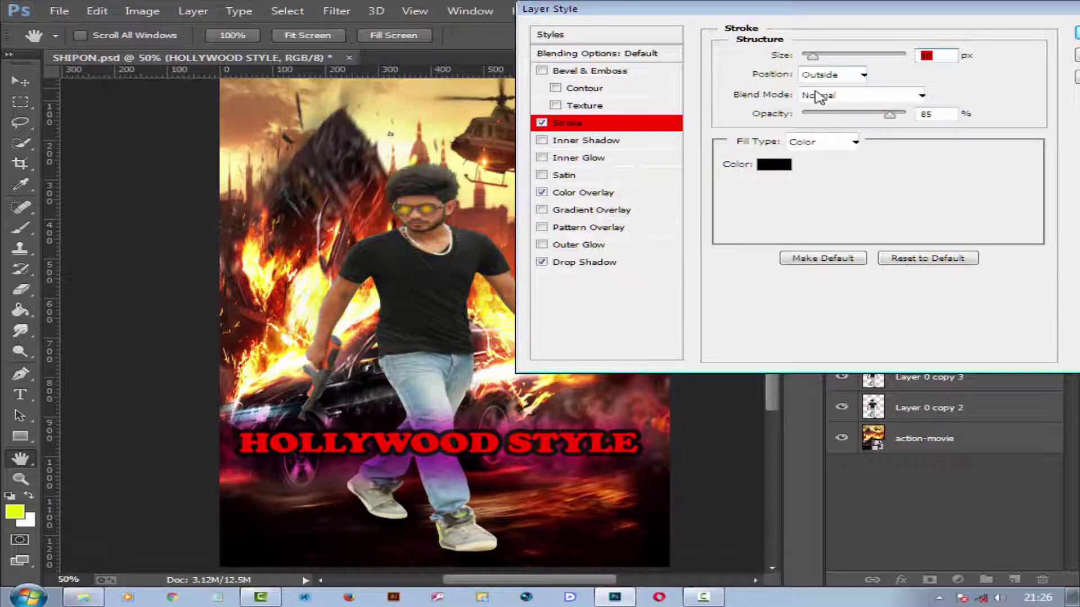
pyautogui.press('Return')
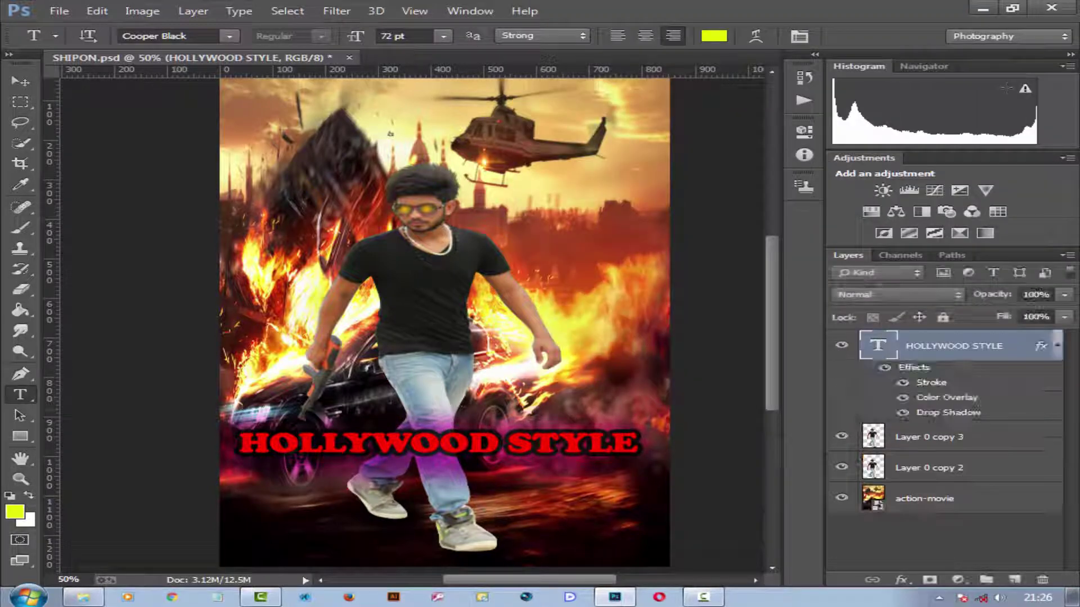
# - Paste the word STYLE from the title as new text on a fresh layer
pyautogui.click(1057, 348)
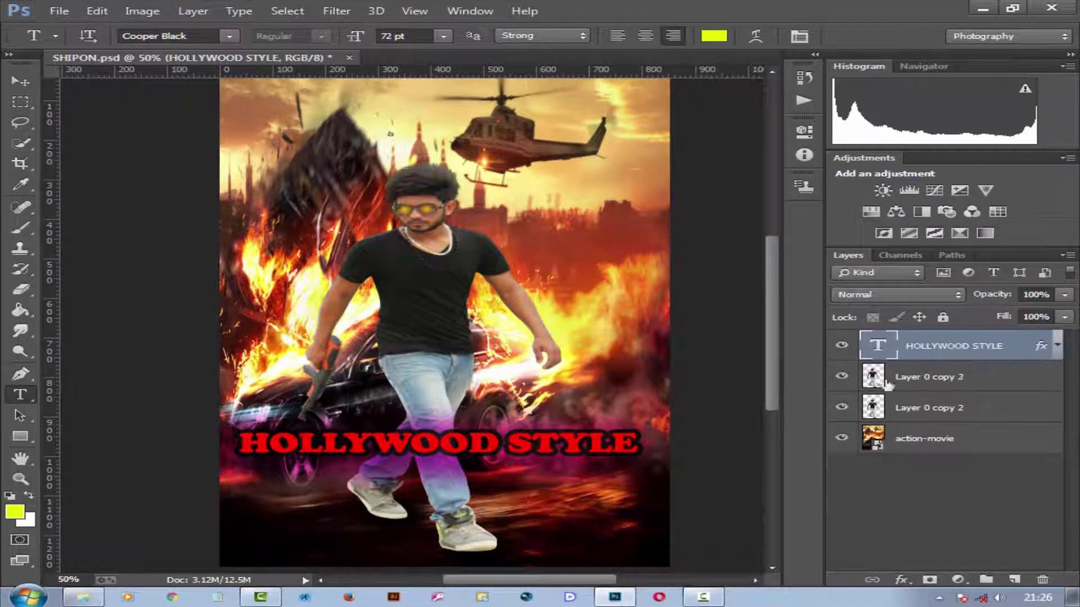
pyautogui.click(510, 447)
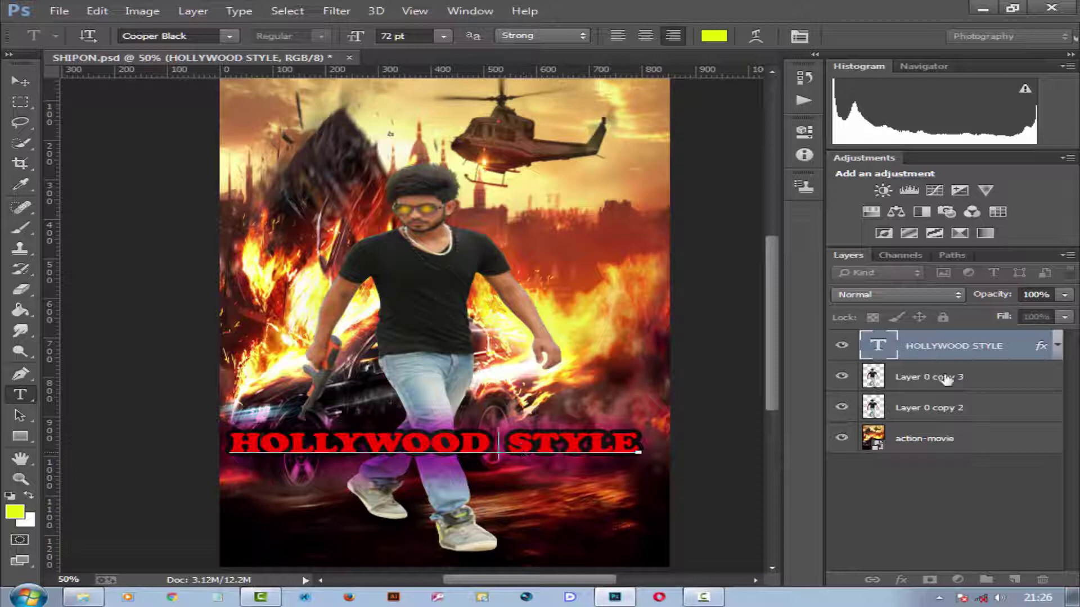
pyautogui.click(1012, 356)
pyautogui.click(1014, 579)
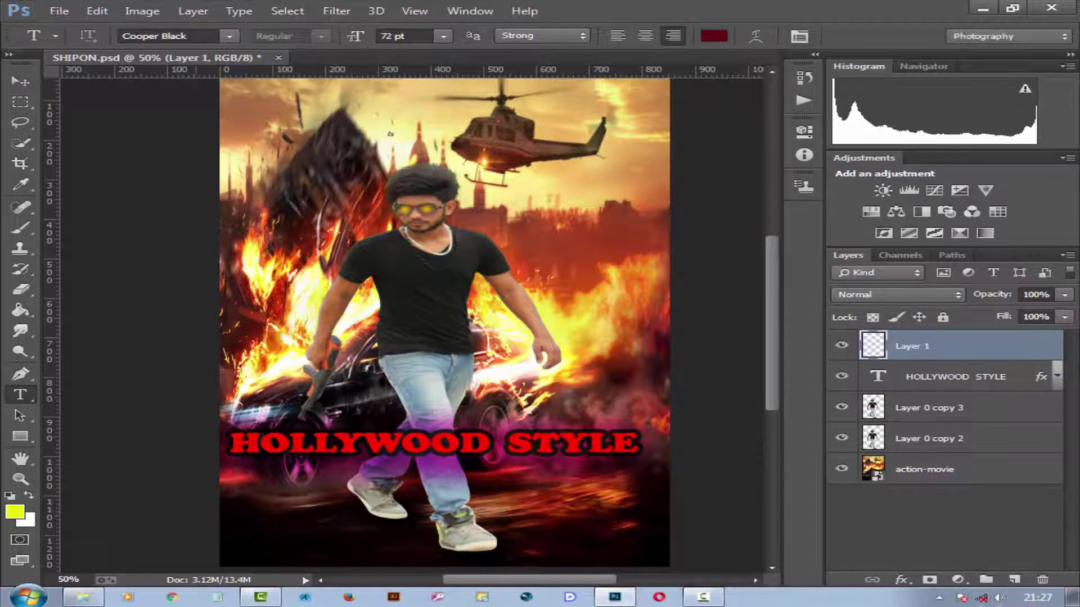
pyautogui.rightClick(318, 319)
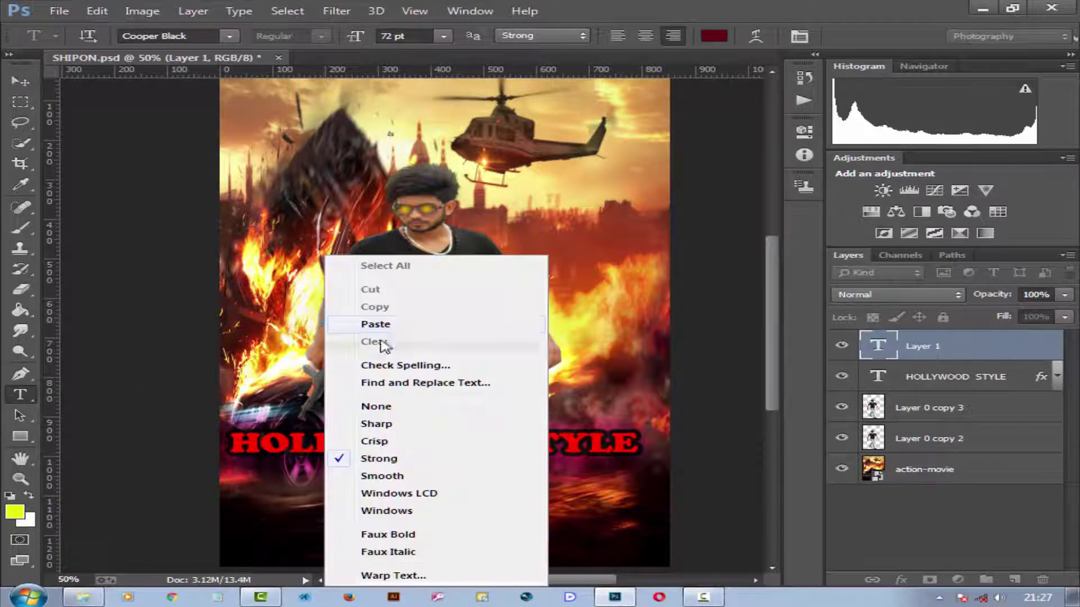
pyautogui.click(366, 324)
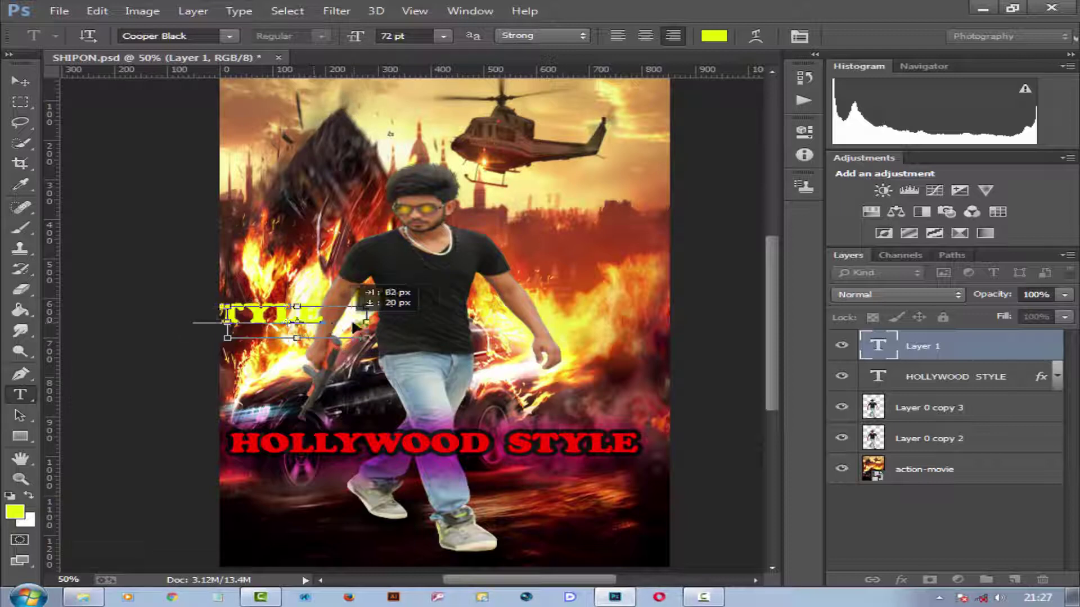
pyautogui.moveTo(326, 344); pyautogui.dragTo(385, 358)
# - Colour the STYLE text dark red #430205
pyautogui.hotkey('ctrl', 'a')
pyautogui.click(715, 36)
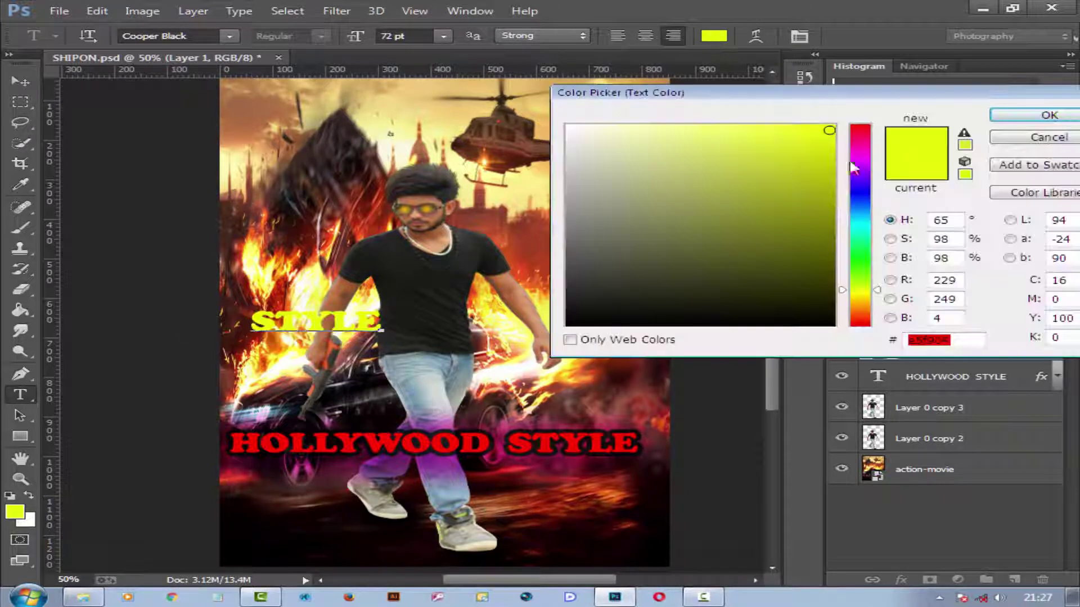
pyautogui.click(858, 126)
pyautogui.click(826, 273)
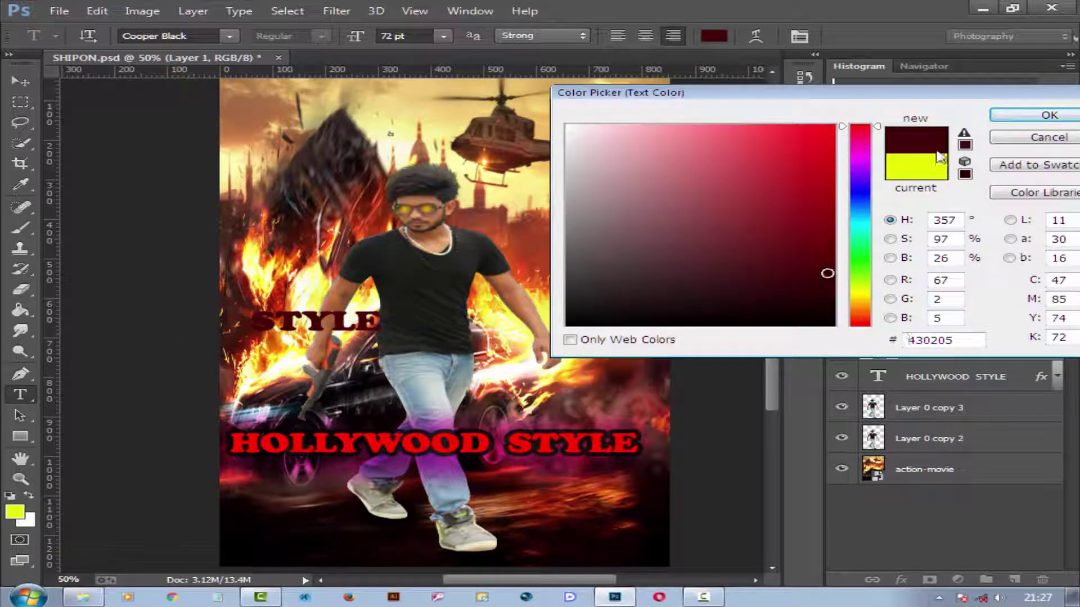
pyautogui.click(1049, 115)
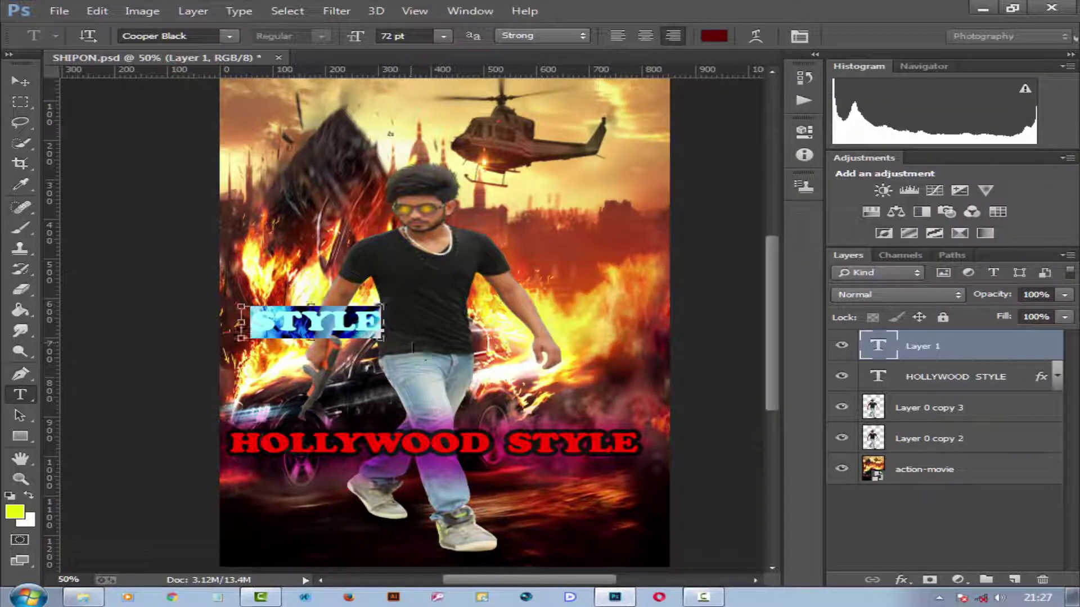
# - Rotate, scale and place the STYLE text along the man's forearm
pyautogui.moveTo(387, 294); pyautogui.dragTo(309, 276)
pyautogui.moveTo(321, 314)
pyautogui.mouseDown()
pyautogui.moveTo(353, 321)
pyautogui.moveTo(347, 301)
pyautogui.mouseUp()
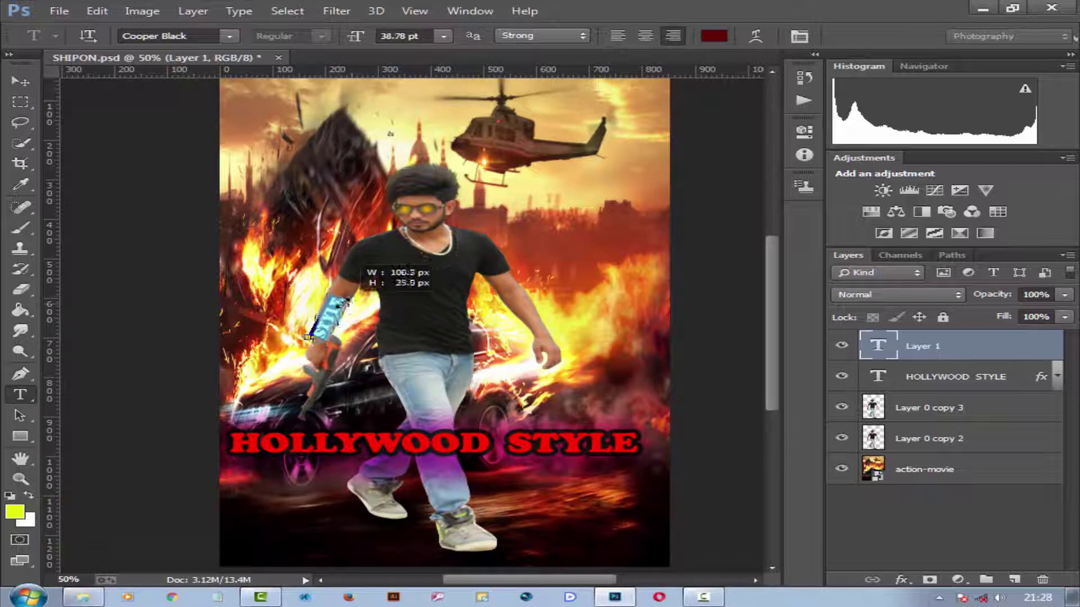
pyautogui.moveTo(347, 301); pyautogui.dragTo(339, 312)
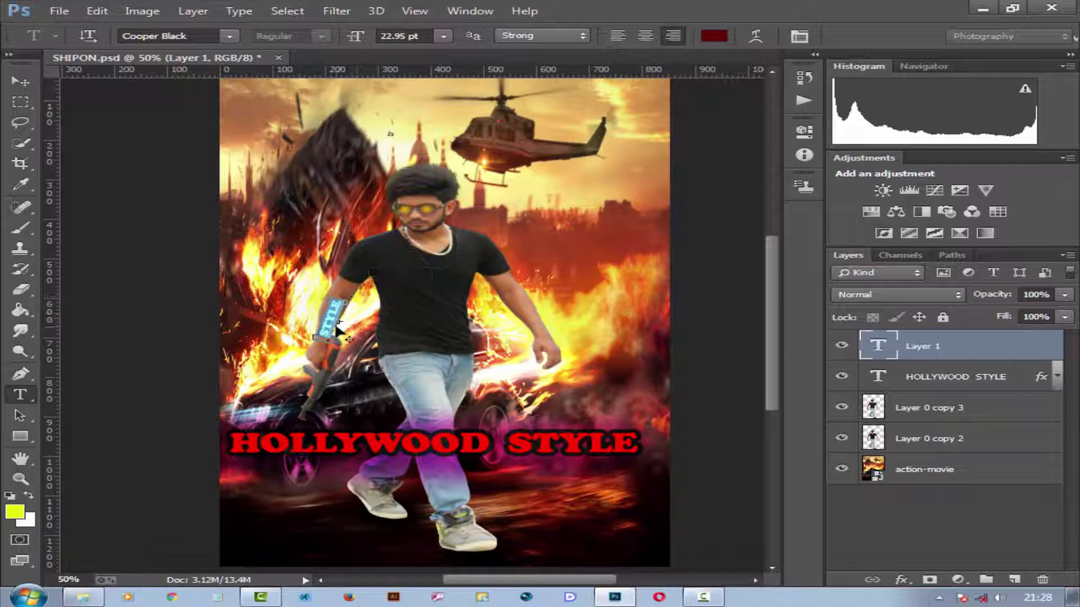
pyautogui.moveTo(339, 323); pyautogui.dragTo(358, 300)
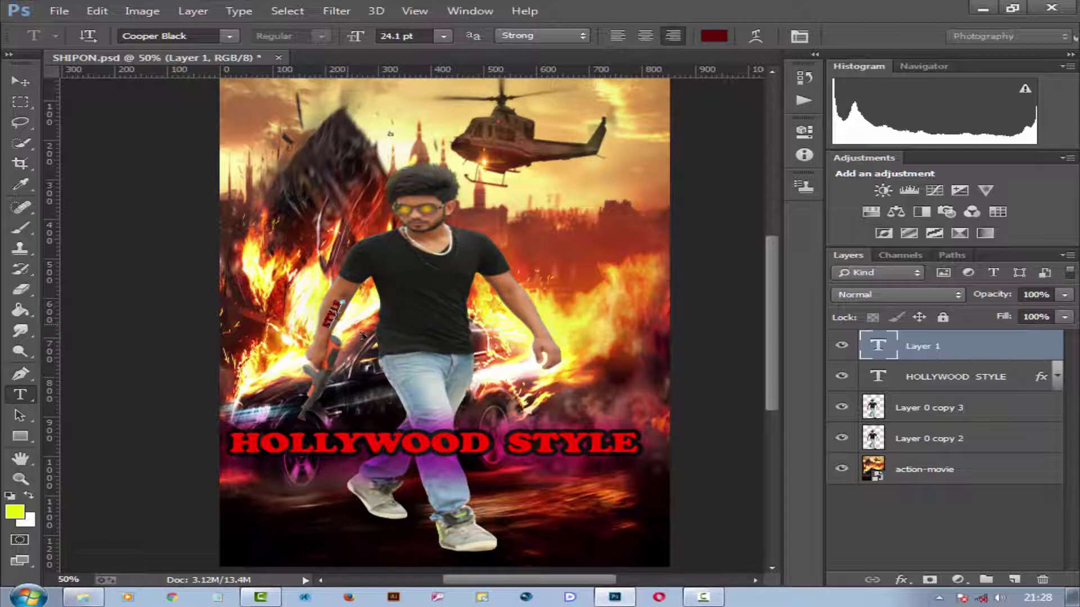
pyautogui.moveTo(335, 319); pyautogui.dragTo(364, 289)
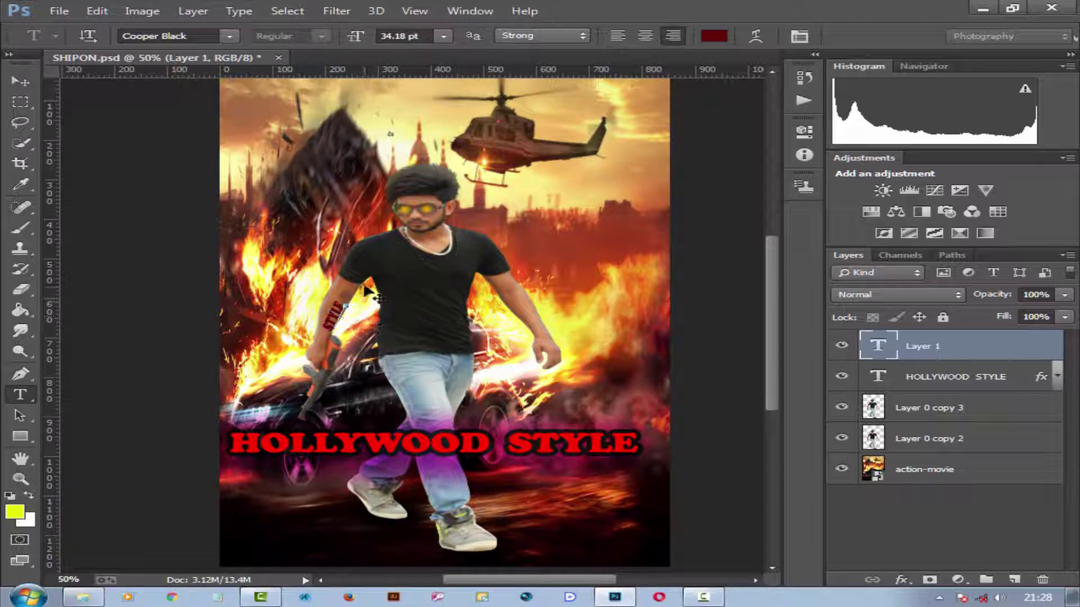
pyautogui.click(900, 297)
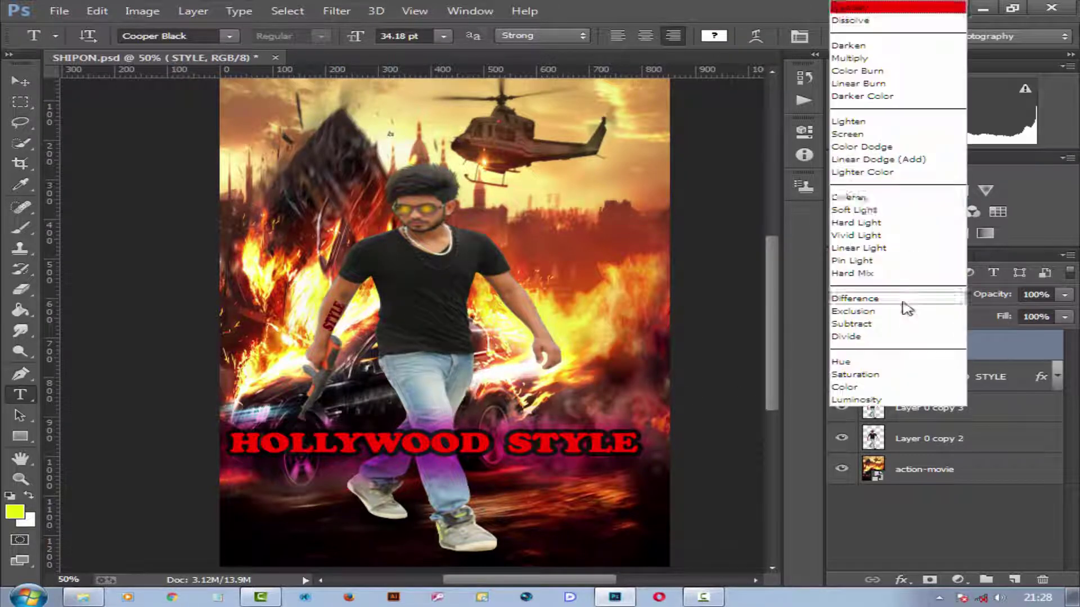
# - Set the STYLE tattoo layer to Multiply and scale it down slightly on the forearm
pyautogui.click(908, 55)
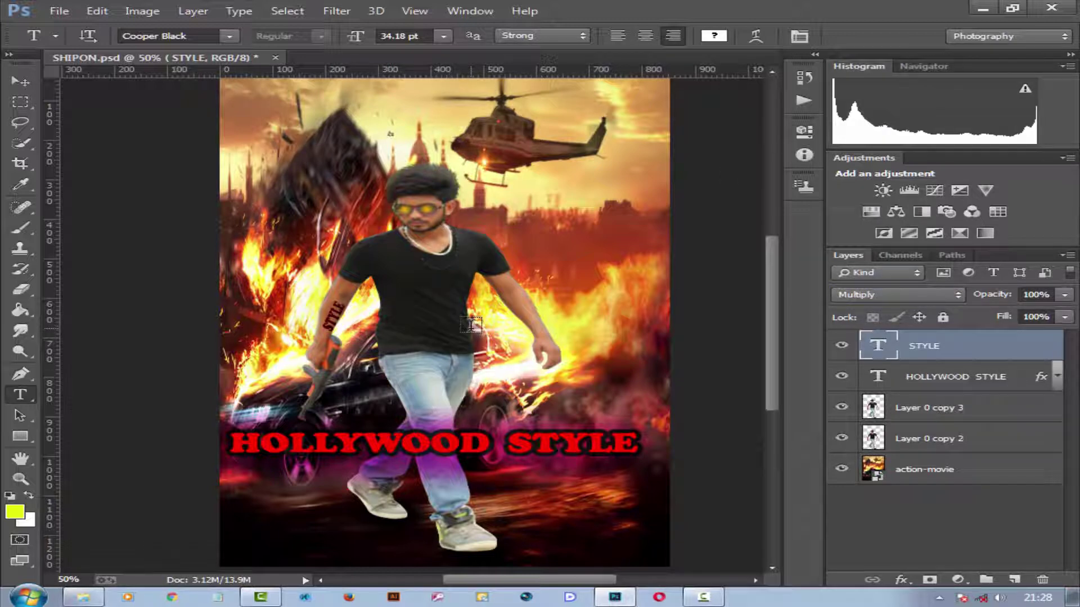
pyautogui.hotkey('ctrl', '+')
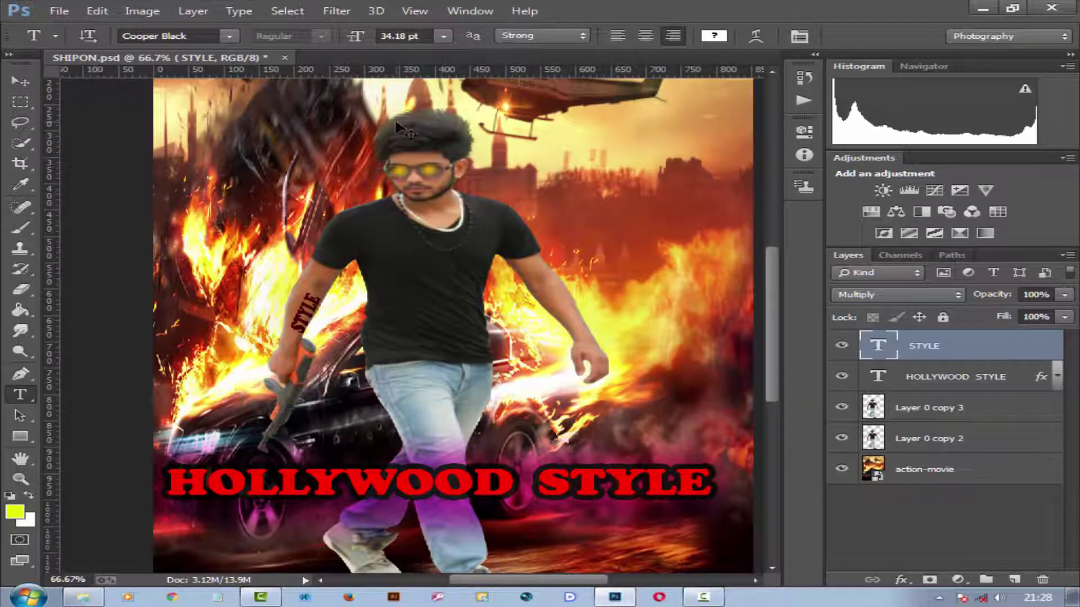
pyautogui.hotkey('ctrl', 't')
pyautogui.moveTo(281, 290); pyautogui.dragTo(315, 305)
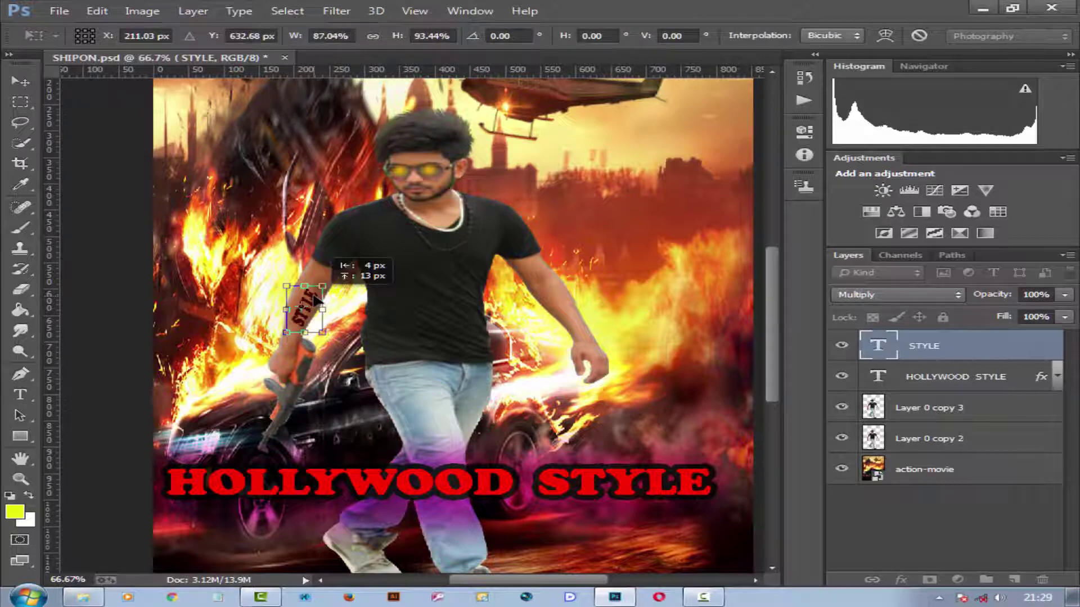
pyautogui.press('Return')
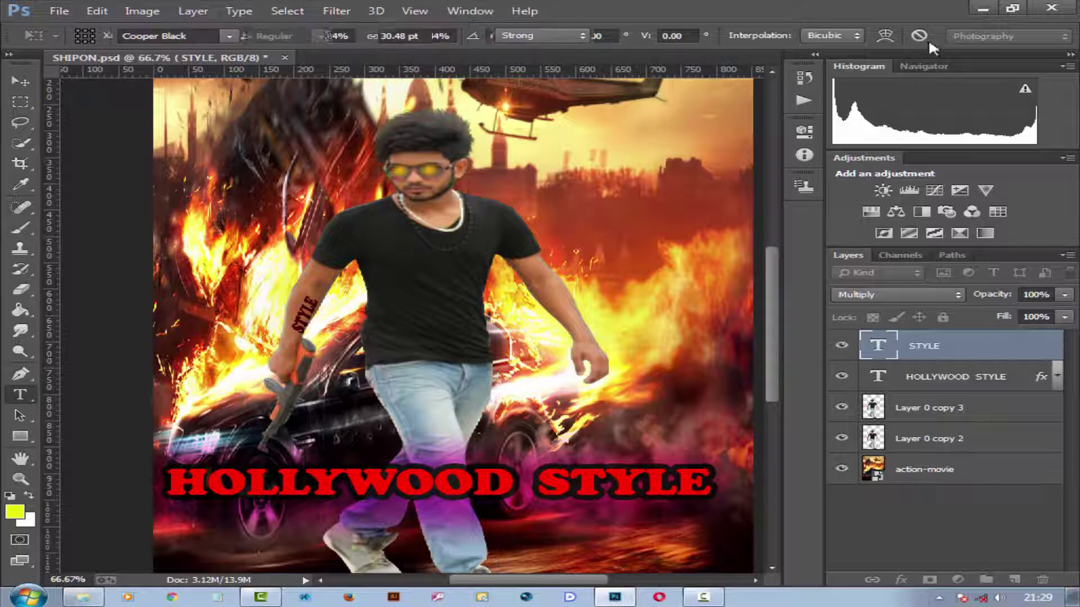
pyautogui.scroll(-3, 585, 289)
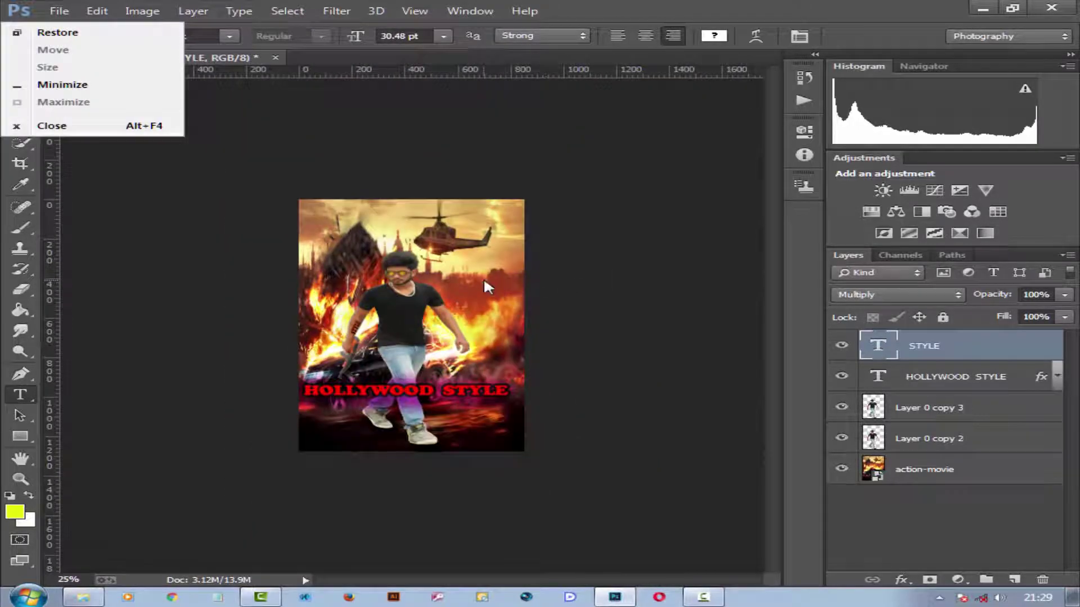
# - Merge all visible poster layers into one
pyautogui.click(935, 383)
pyautogui.rightClick(928, 487)
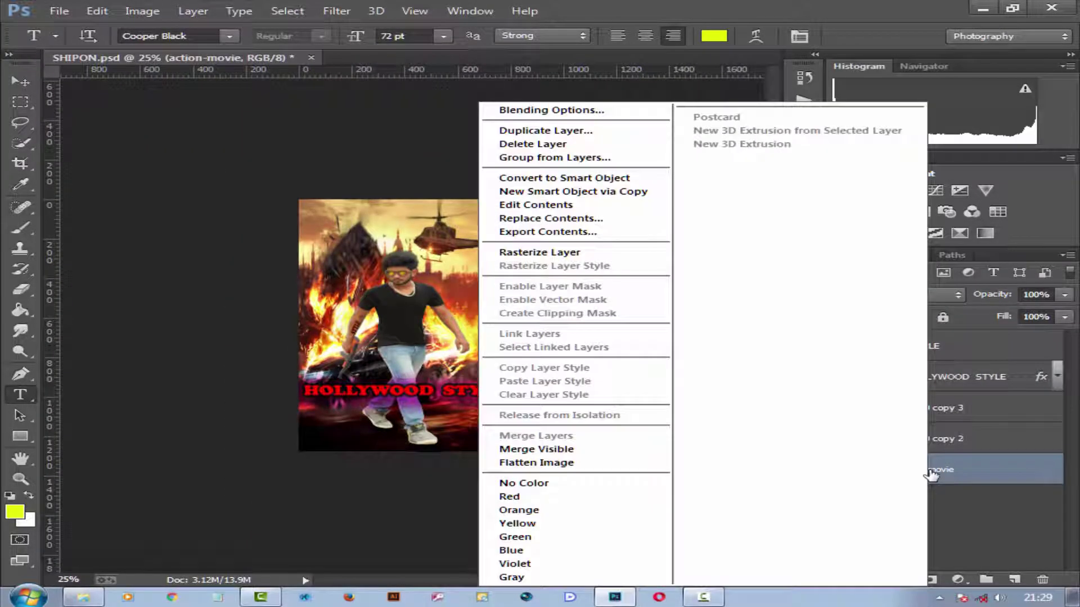
pyautogui.click(583, 447)
# - Brighten the poster in Camera Raw with Exposure +0.40 and raised contrast and clarity
pyautogui.click(336, 10)
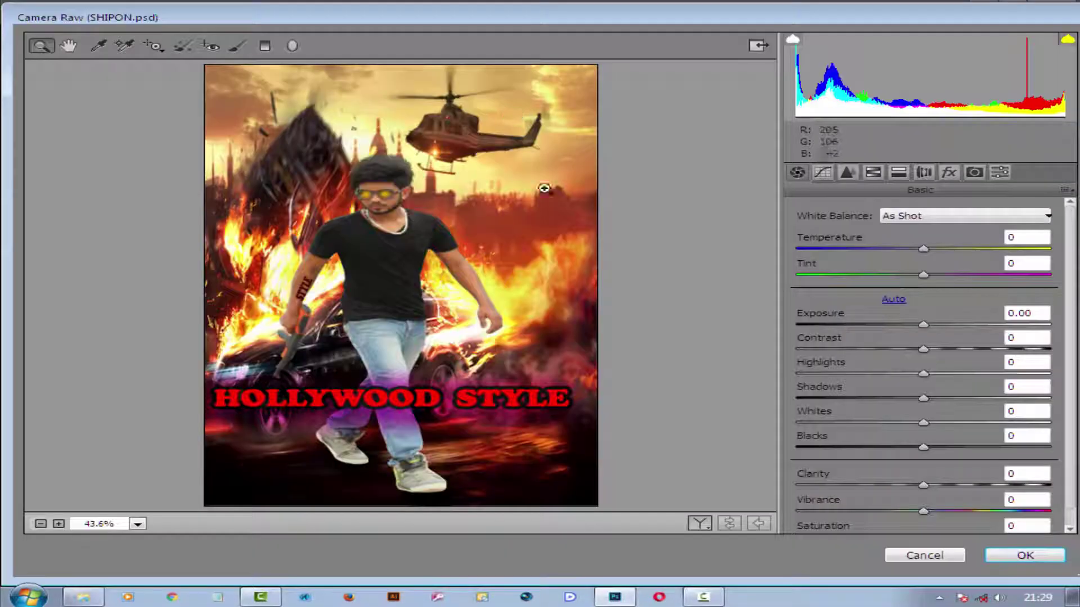
pyautogui.moveTo(922, 324)
pyautogui.mouseDown()
pyautogui.moveTo(934, 325)
pyautogui.moveTo(931, 447)
pyautogui.mouseUp()
pyautogui.click(925, 350)
pyautogui.moveTo(923, 484); pyautogui.dragTo(930, 518)
pyautogui.scroll(-1, 929, 481)
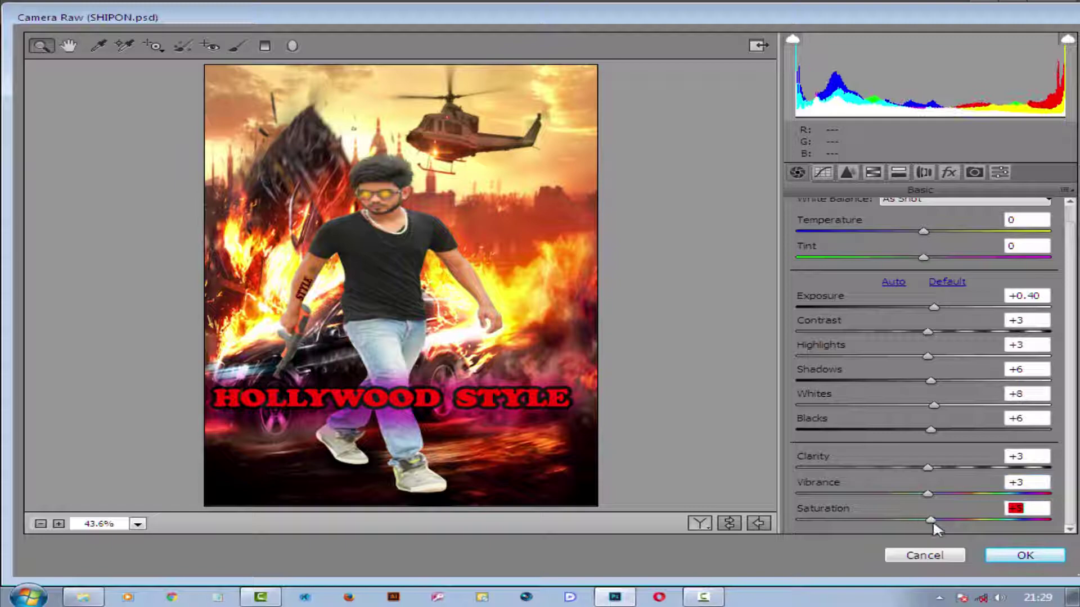
pyautogui.click(1015, 555)
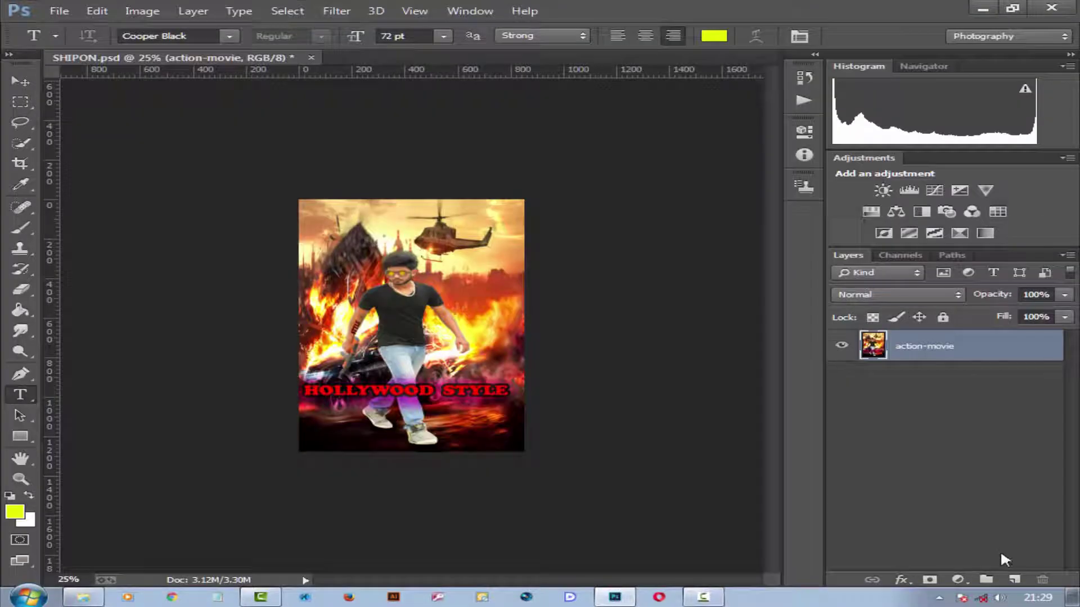
pyautogui.click(63, 15)
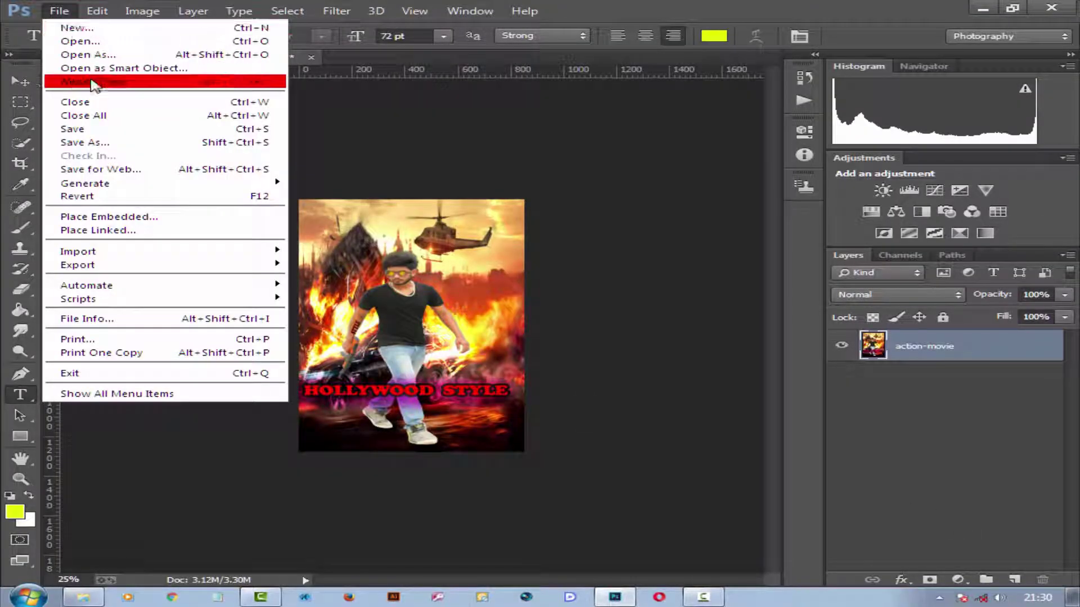
pyautogui.click(703, 597)
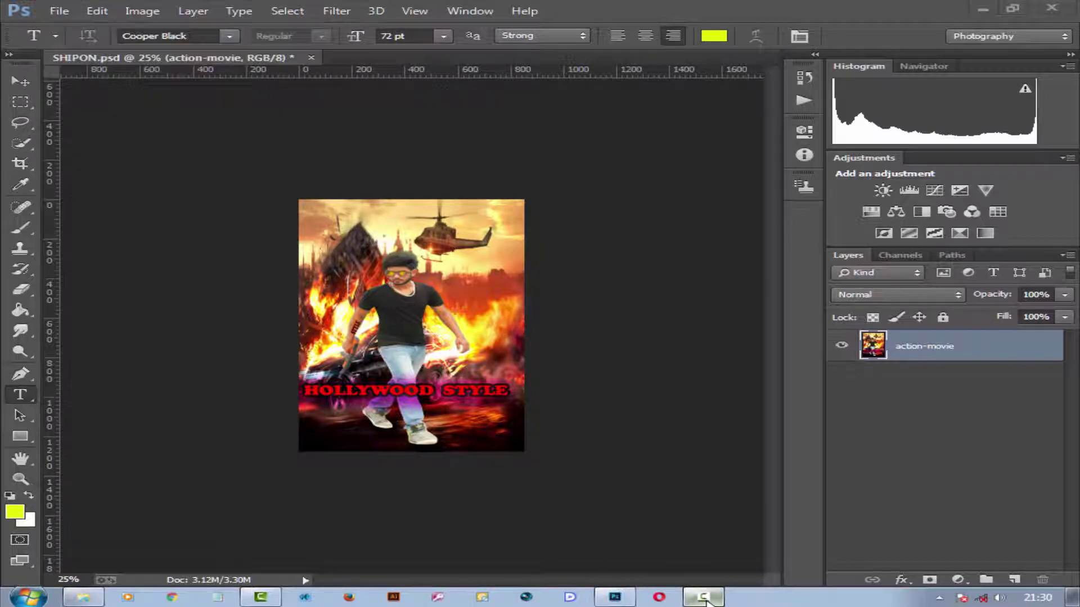